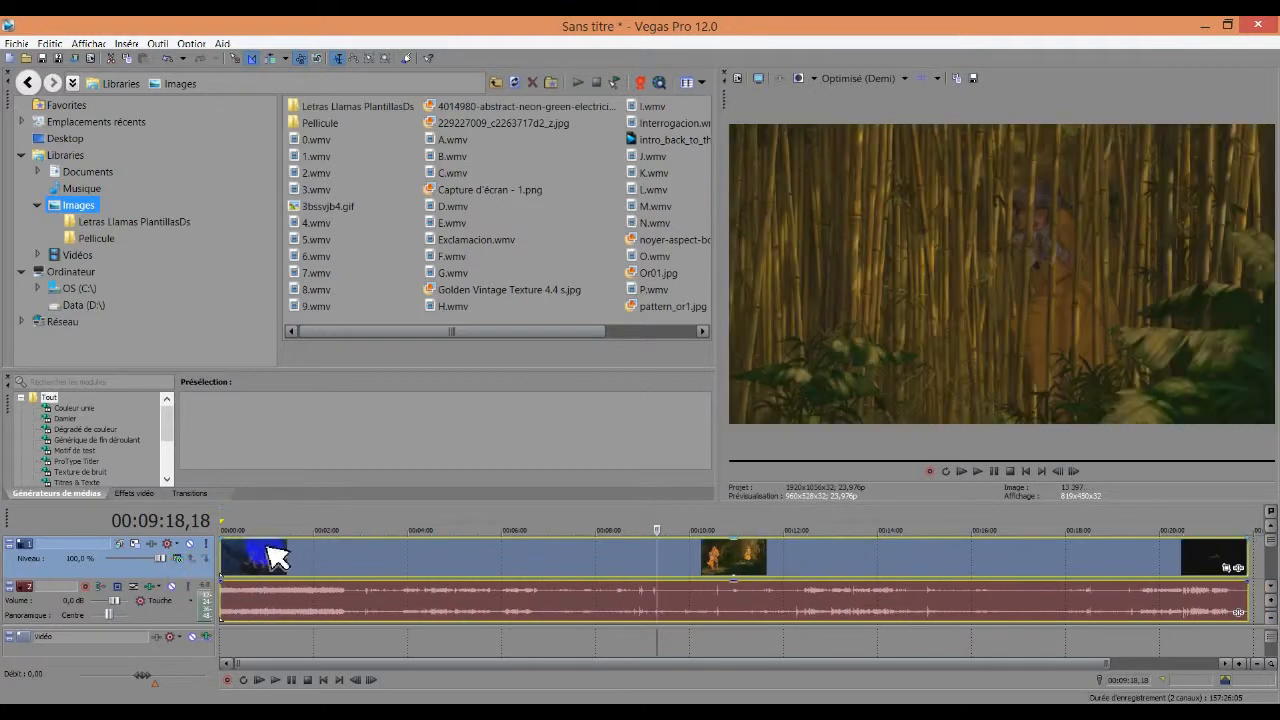
Step: Inspect the movie's video and audio tracks, previewing the frames near 1:20, 3:21 and 8:25
left_click(252, 559)
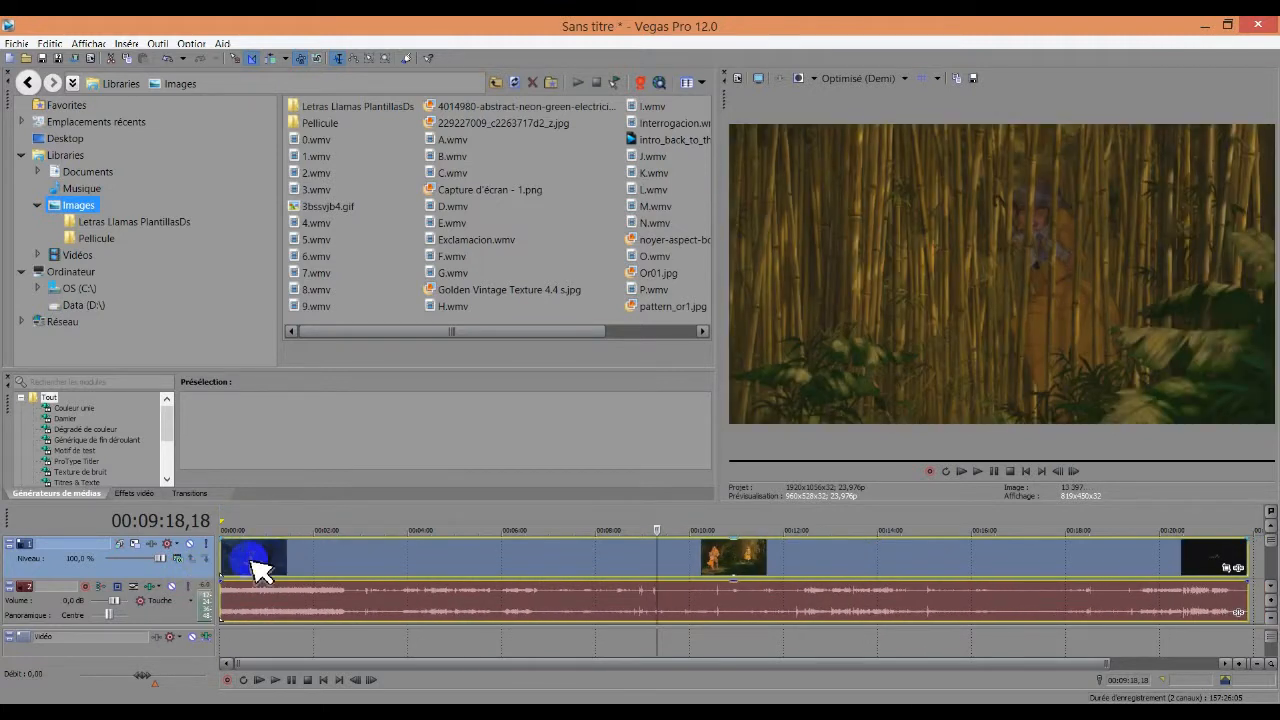
left_click(259, 604)
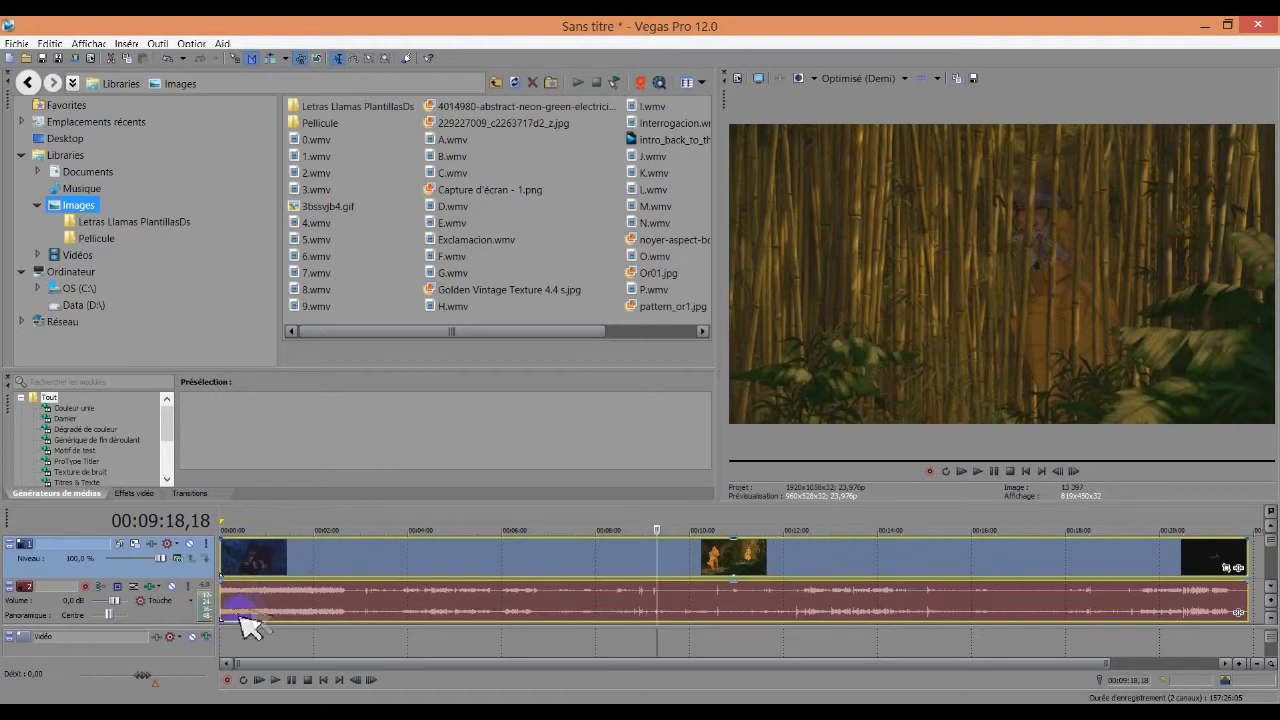
left_click(255, 572)
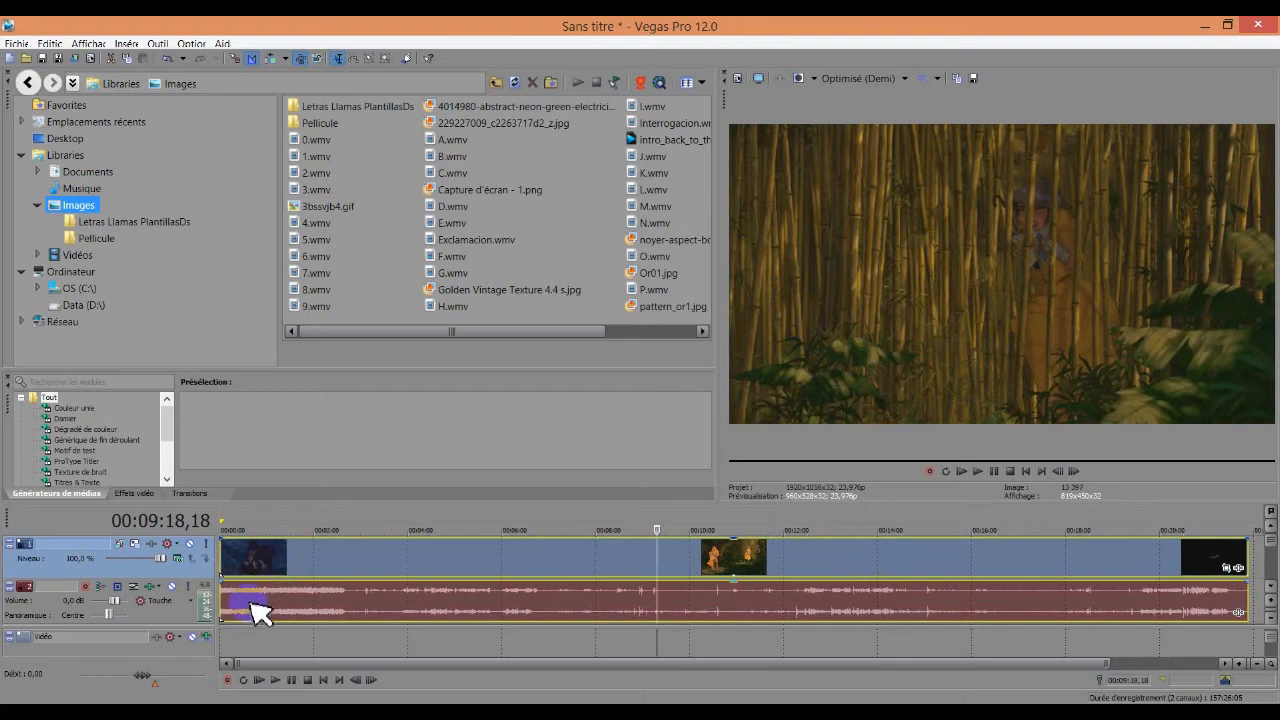
left_click(248, 567)
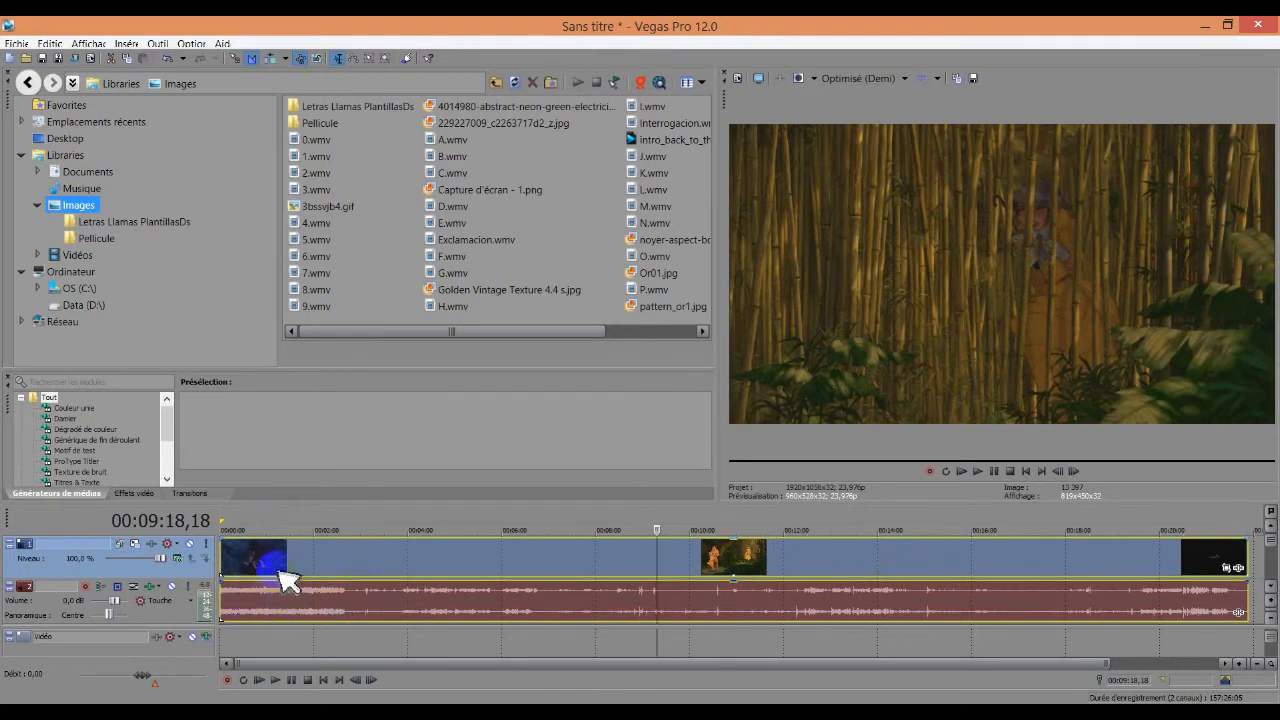
left_click(283, 550)
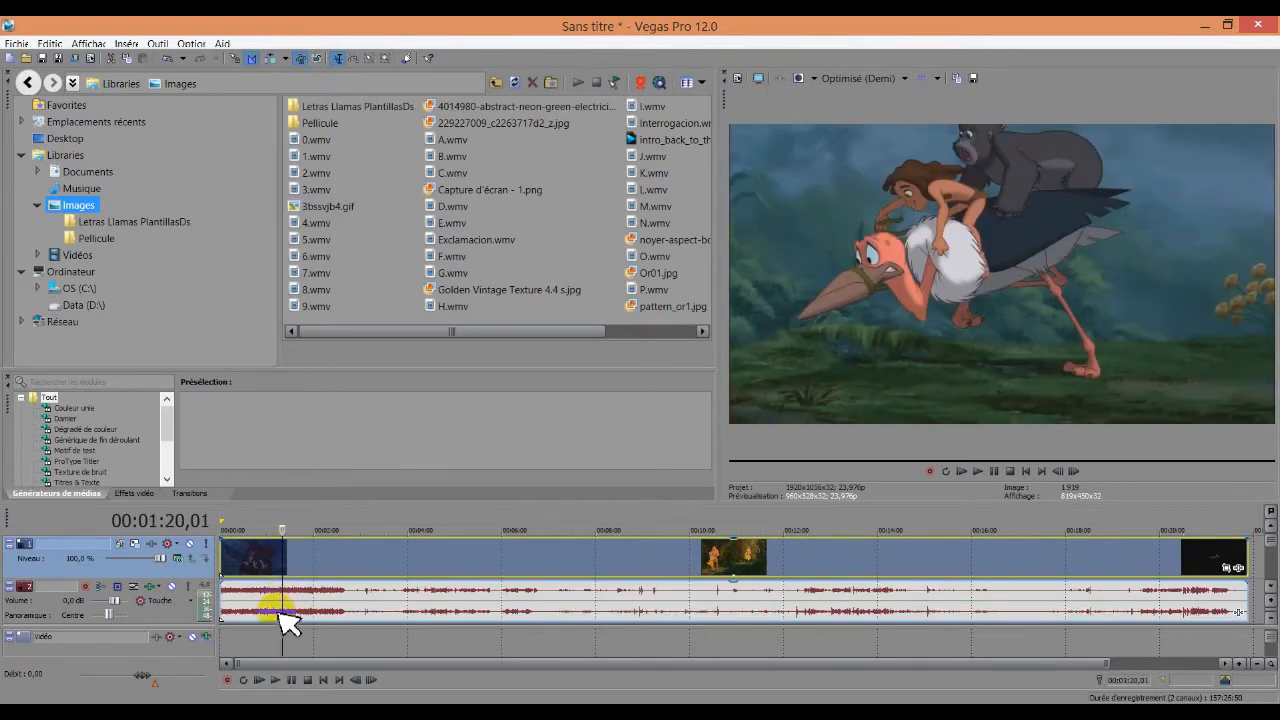
left_click(378, 600)
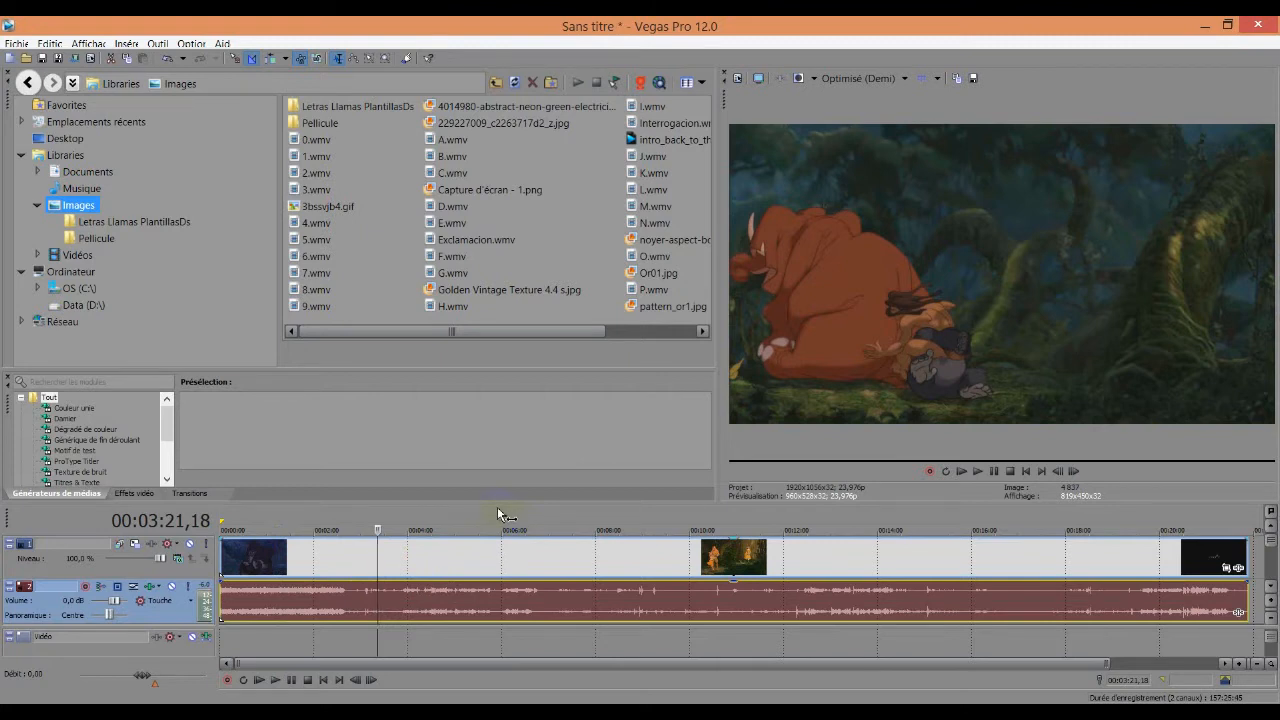
left_click(572, 512)
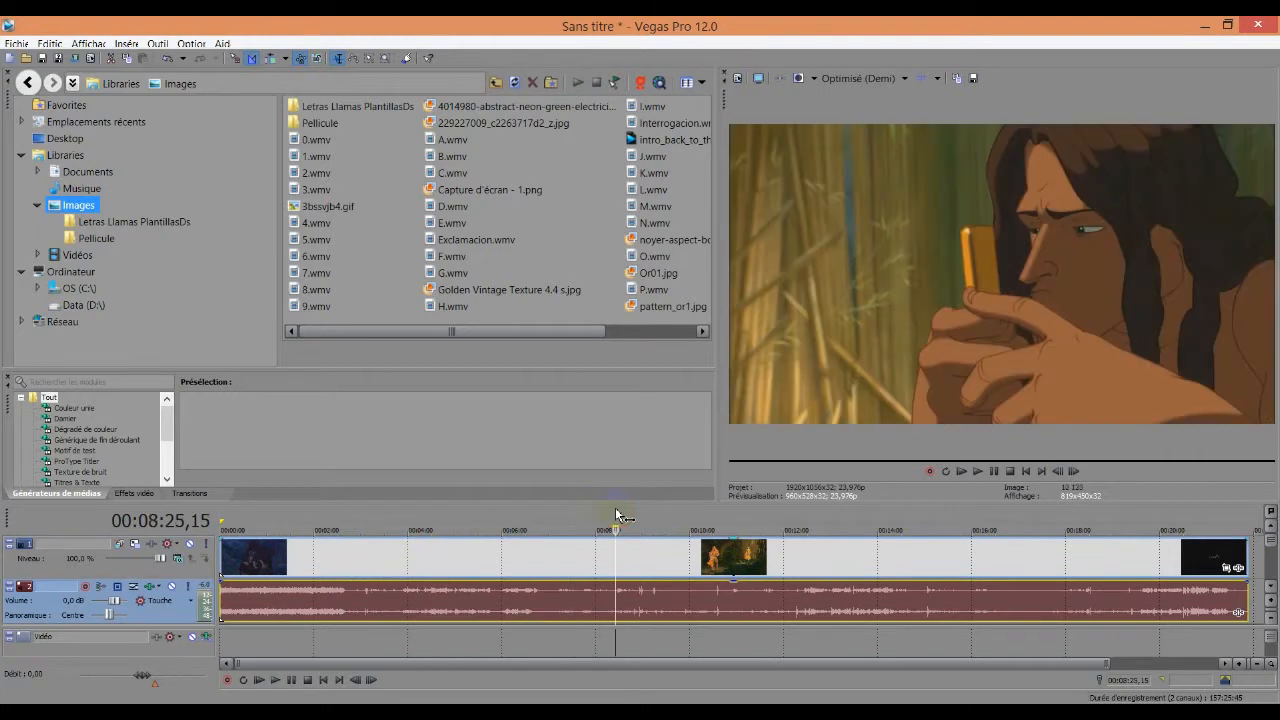
Step: Mute track 2 and look over the audio tracks below it
left_click(172, 586)
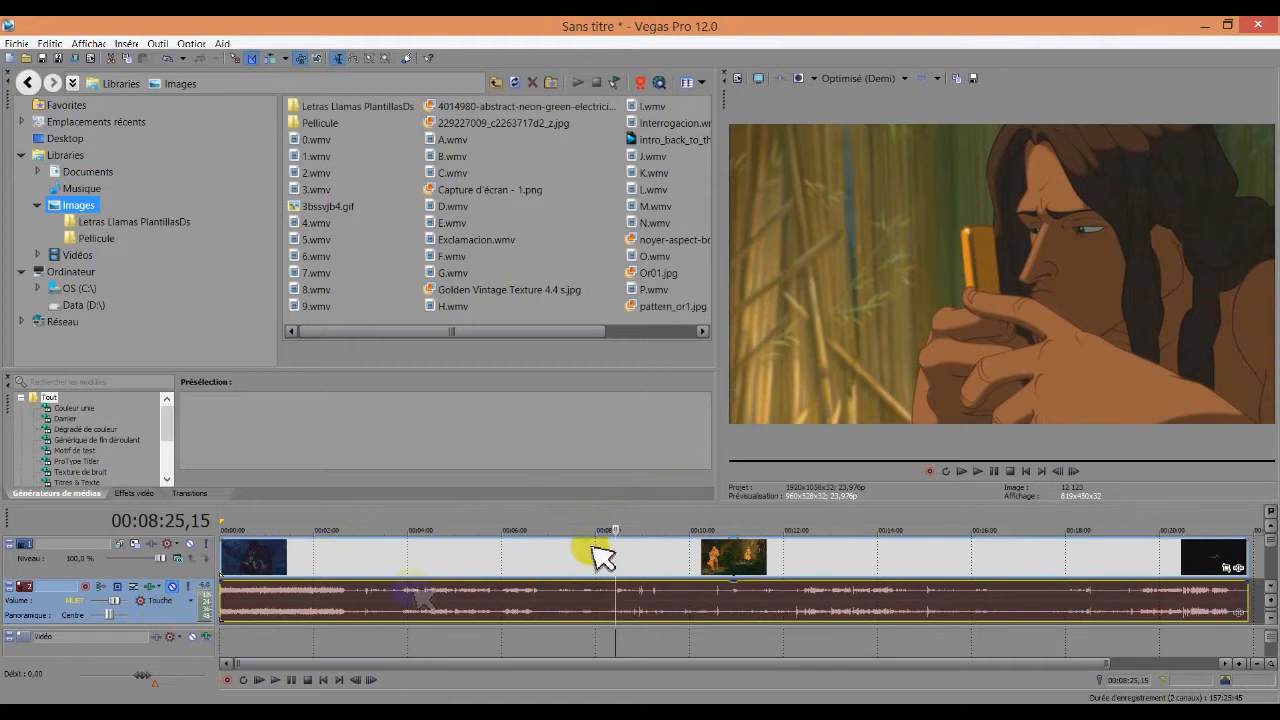
scroll(165, 618, "down", 2)
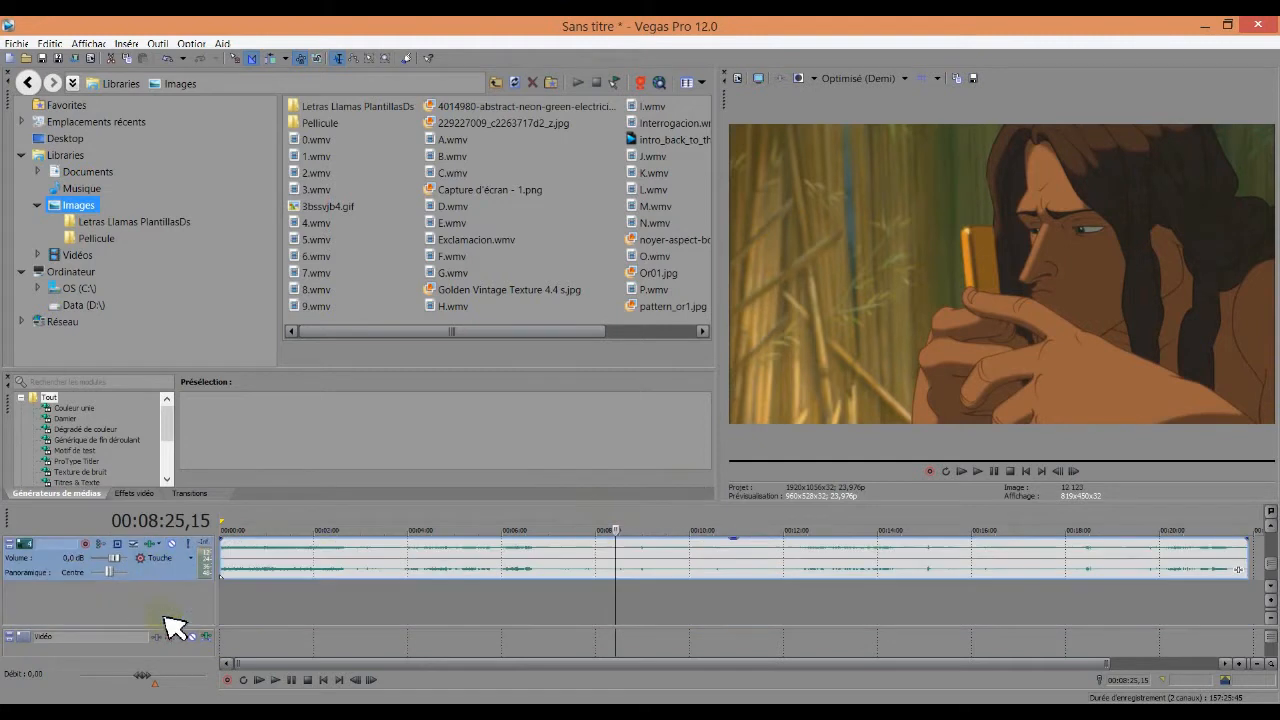
scroll(165, 618, "up", 2)
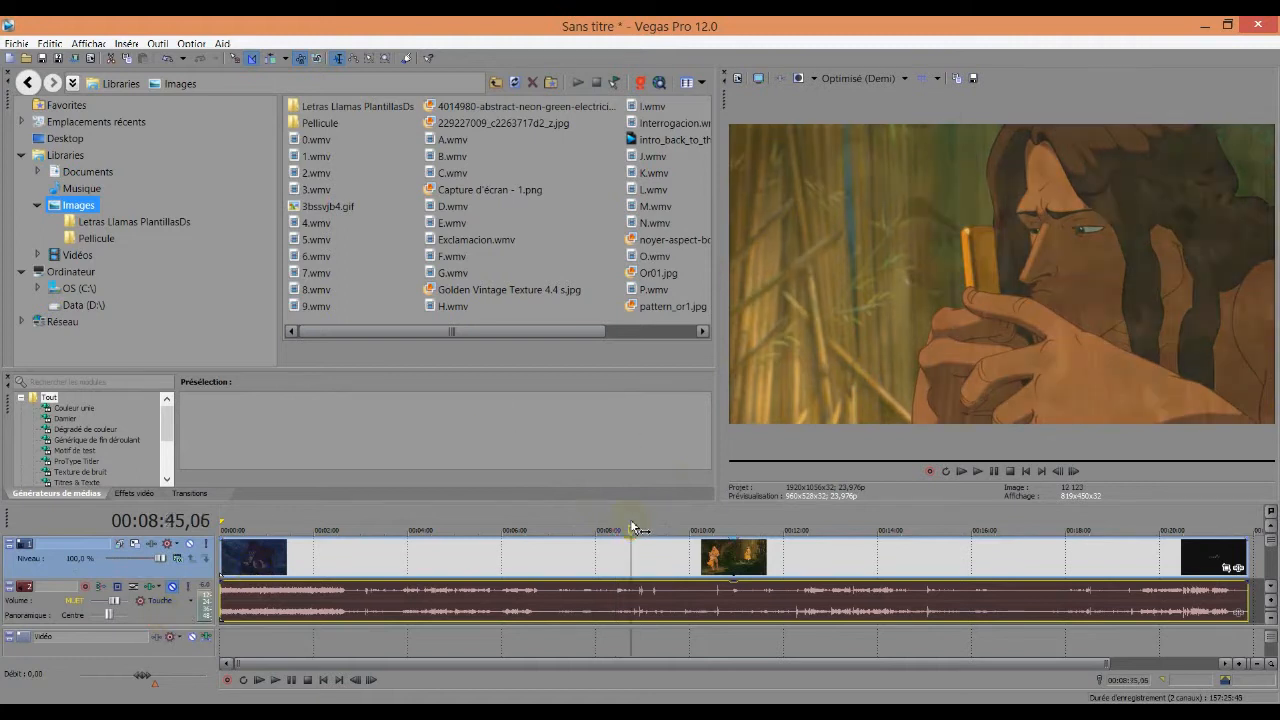
Step: Play the bamboo scene from about 9:24, replay it from about 9:01 and pause near 9:20
left_click(661, 527)
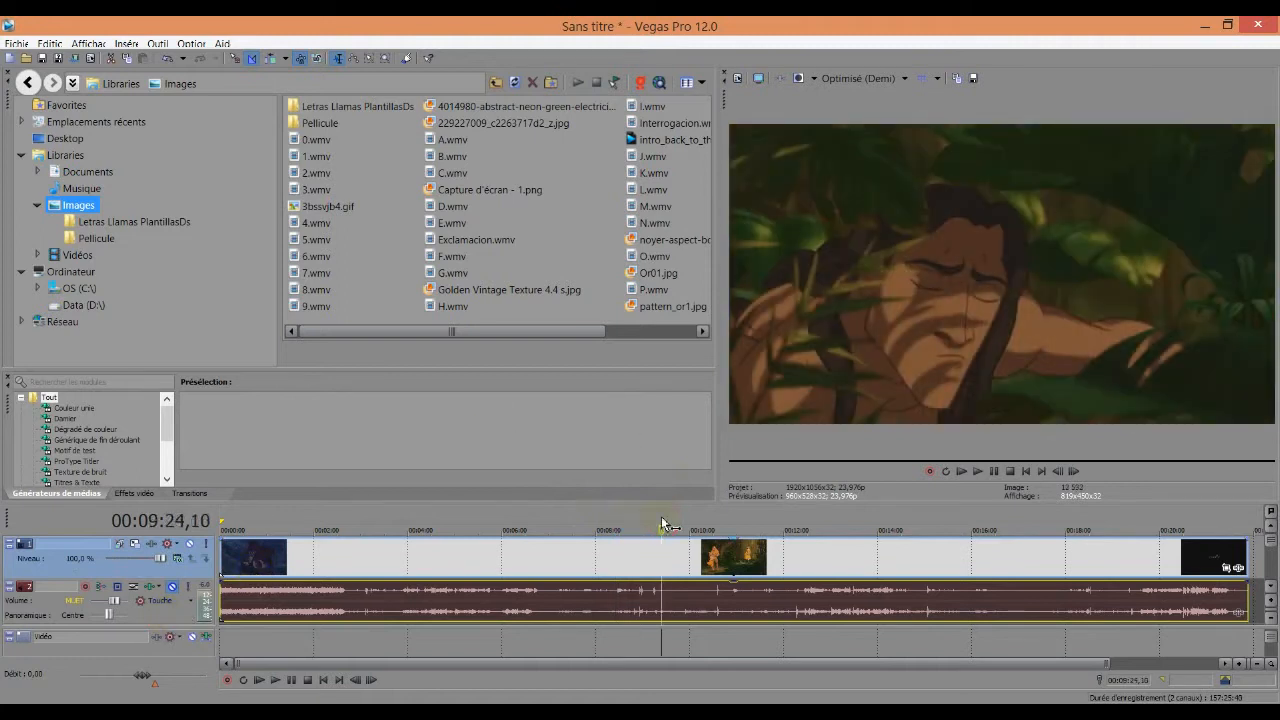
key("space")
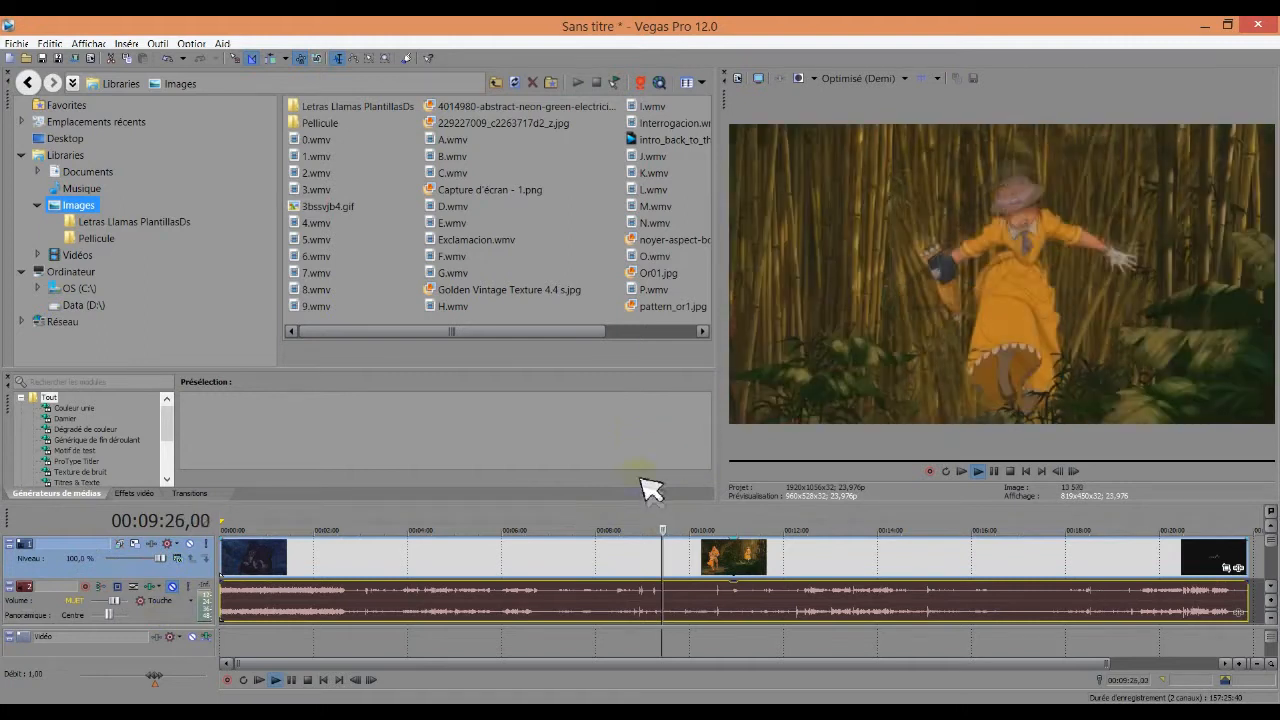
left_click(642, 521)
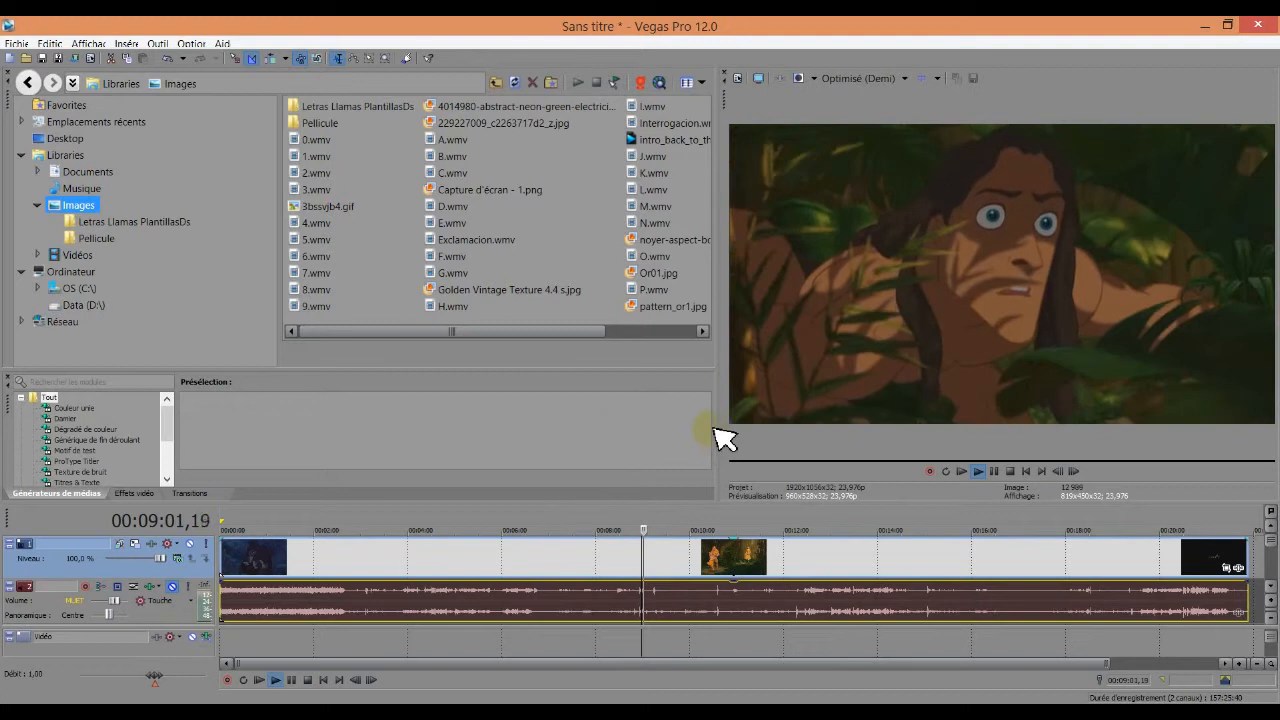
left_click_drag(714, 429, 783, 290)
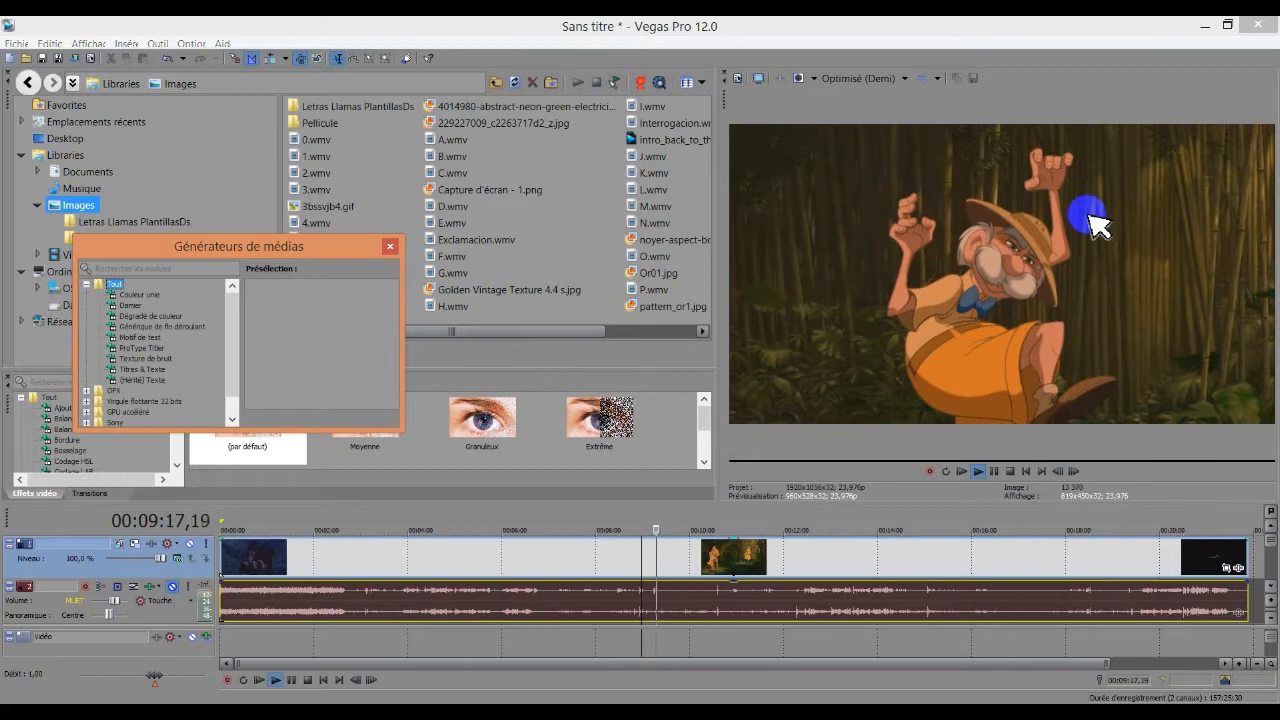
left_click(994, 471)
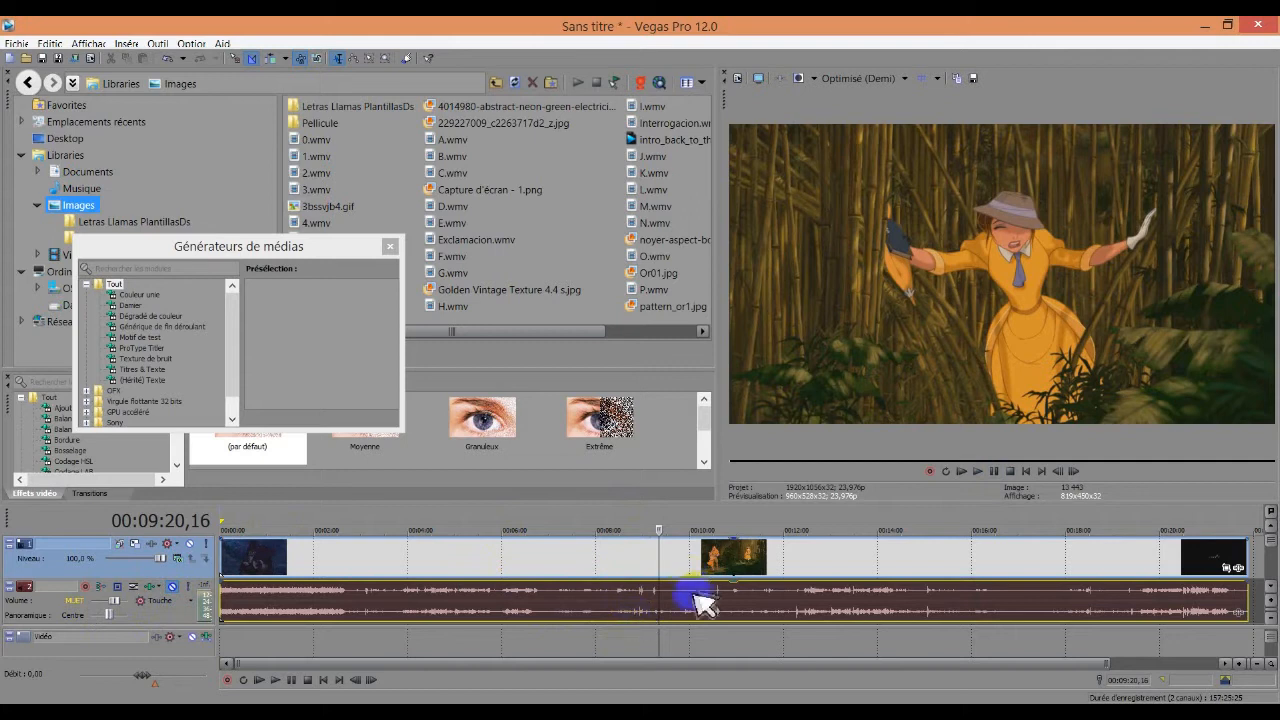
Step: Unmute track 2 and preview the scene with sound from about 8:46 and about 9:11
left_click(174, 587)
left_click(631, 522)
key("space")
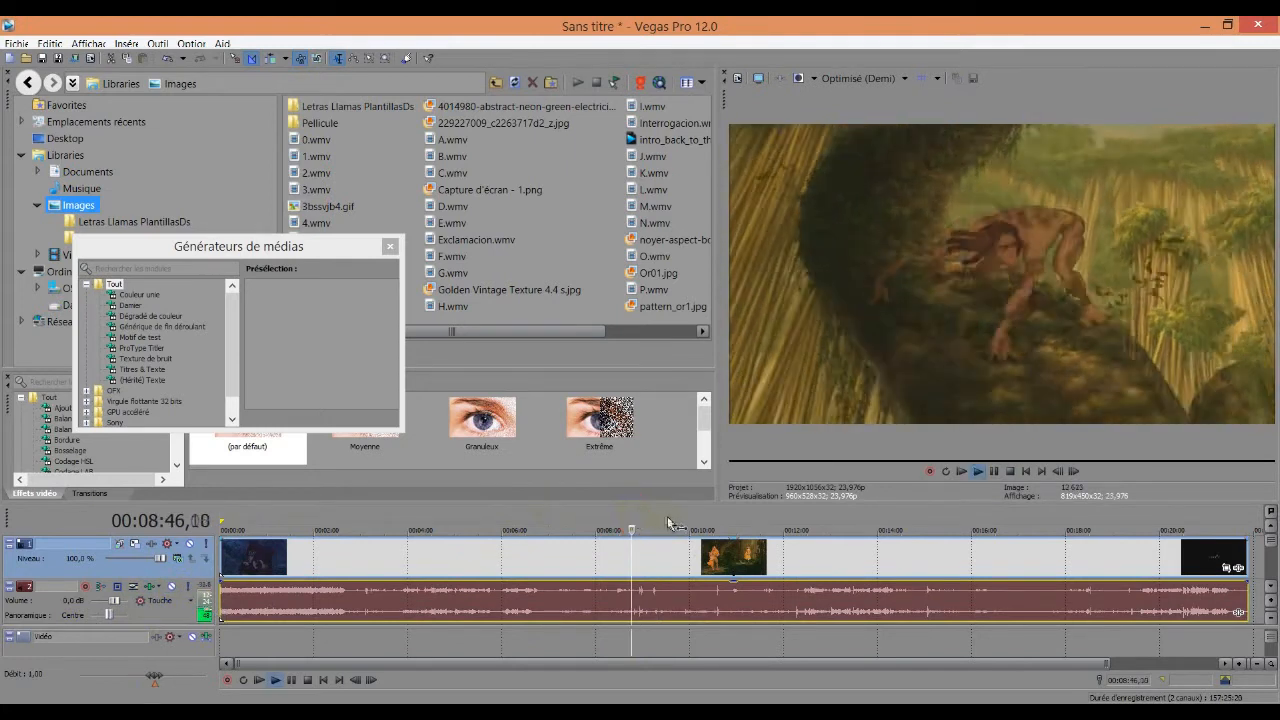
left_click(653, 522)
left_click(652, 522)
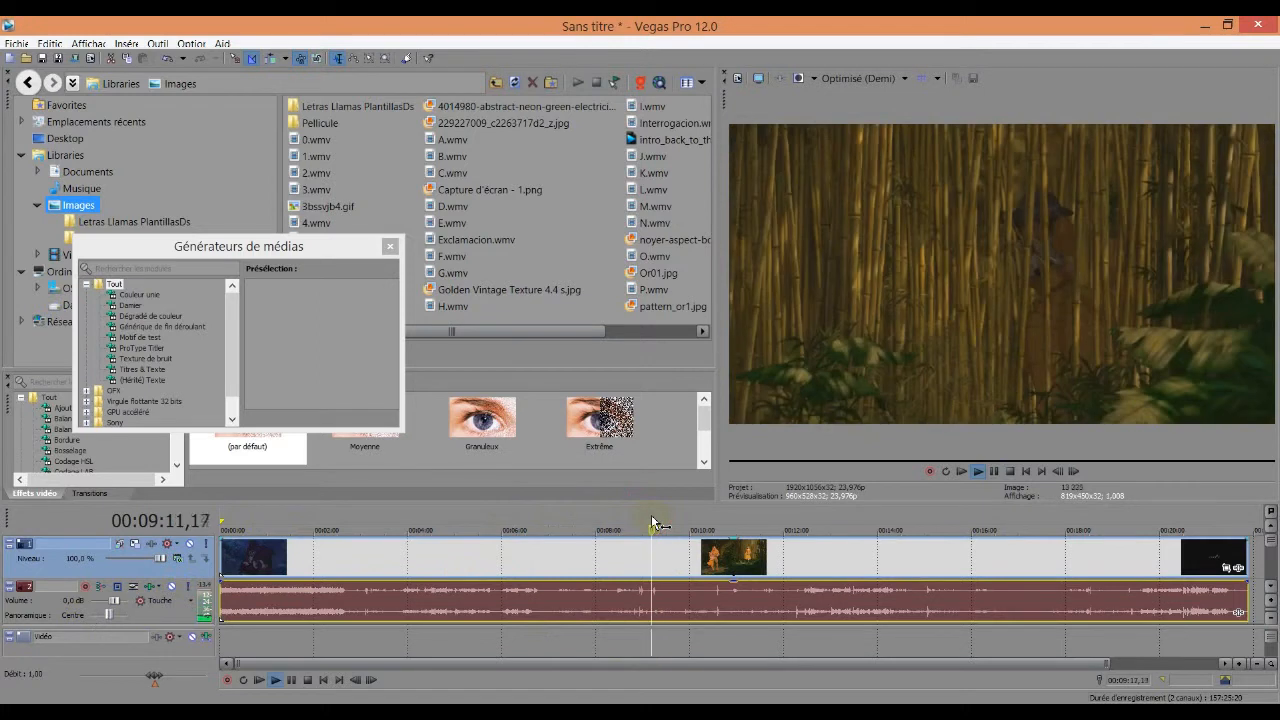
Step: Try to split the video and audio together at 00:09:01,10 and undo the split
key("space")
left_click(645, 522)
key("space")
key("space")
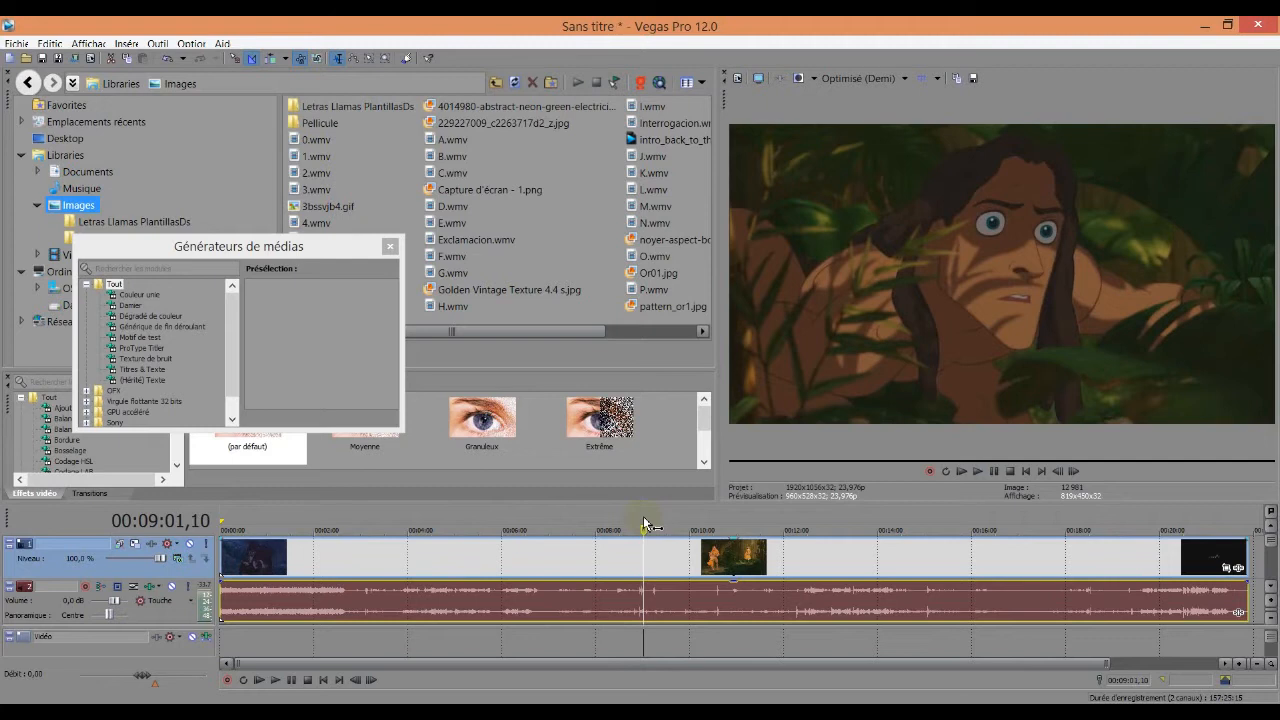
key("s")
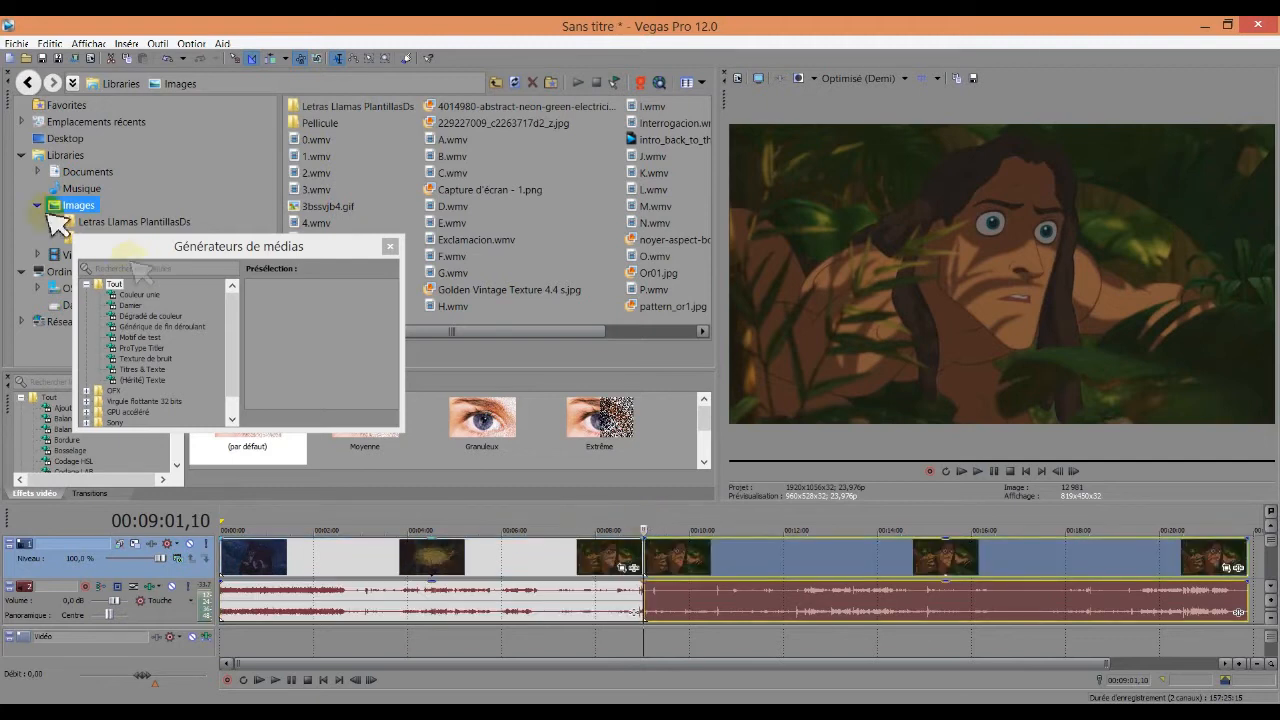
left_click(166, 57)
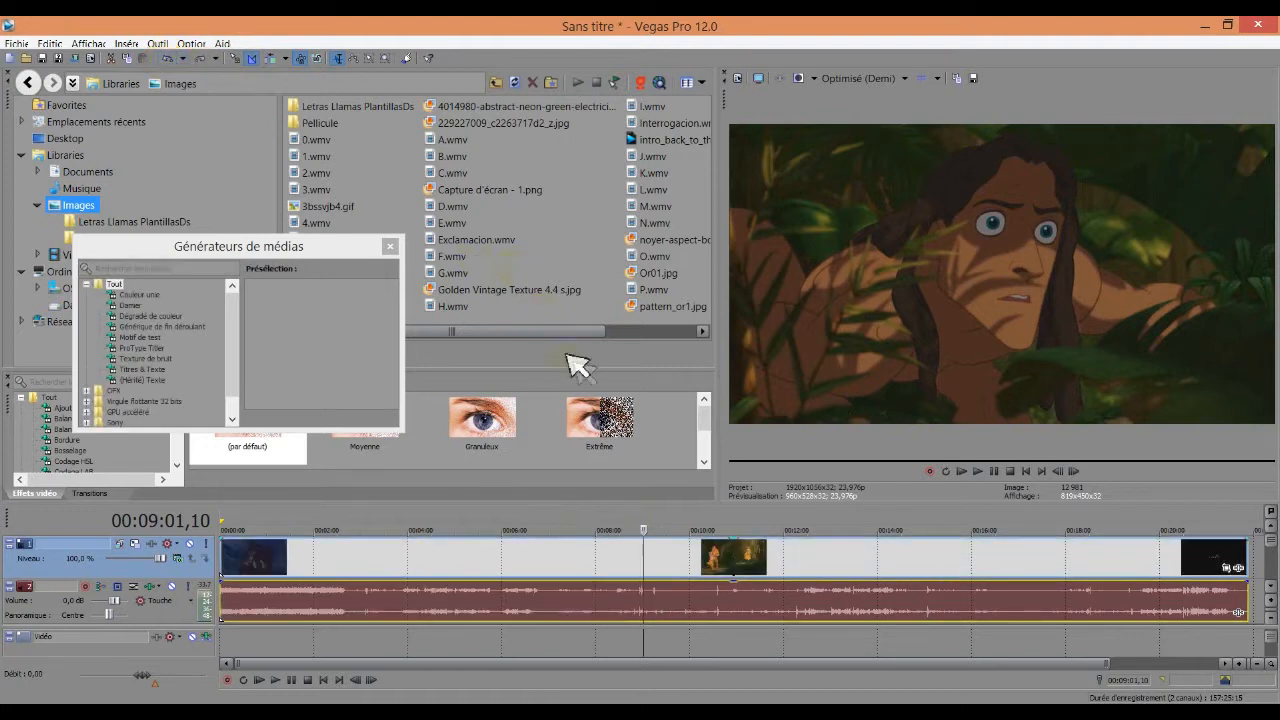
Step: Split only the audio event on track 2 at 00:08:58,00
left_click(652, 562)
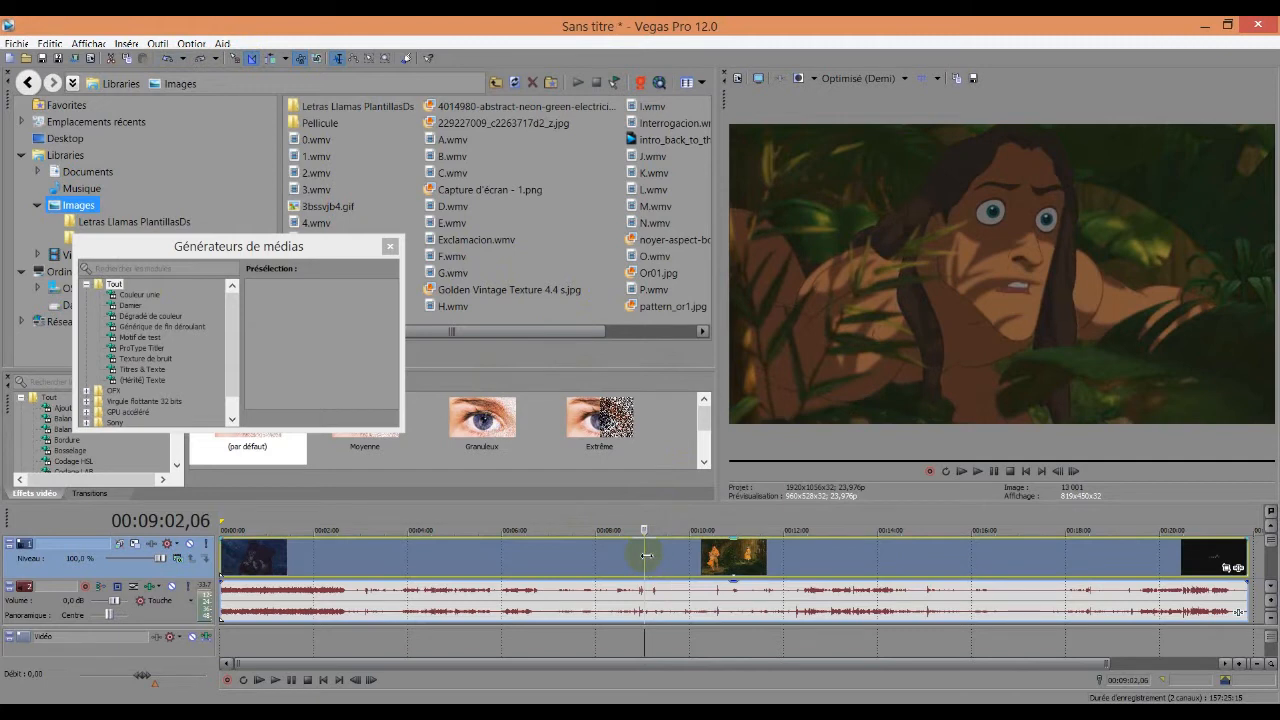
left_click(645, 591)
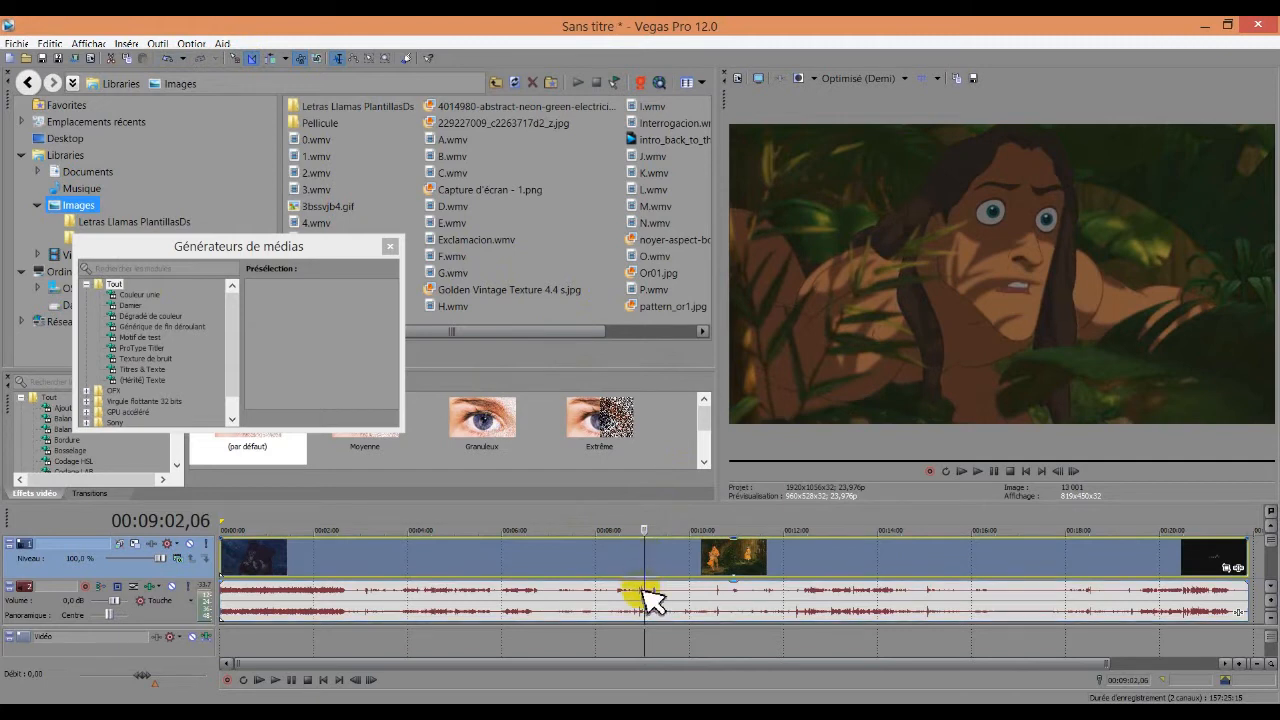
left_click(641, 592)
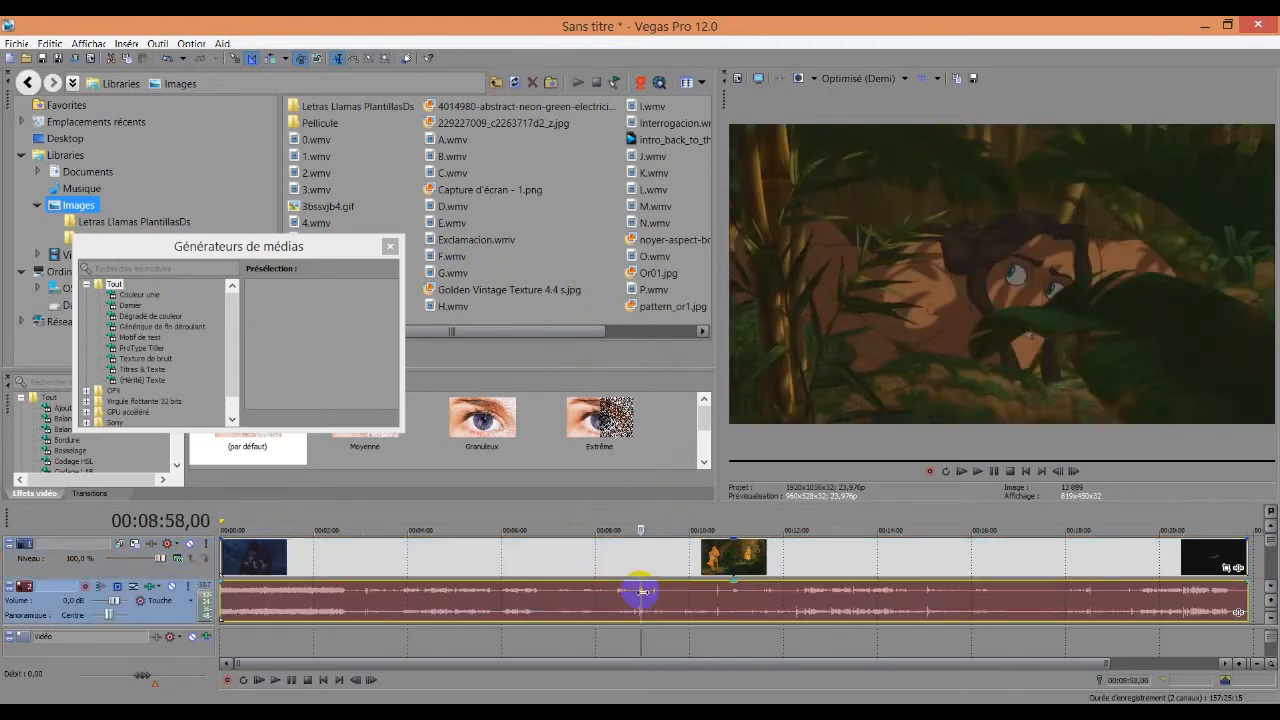
key("s")
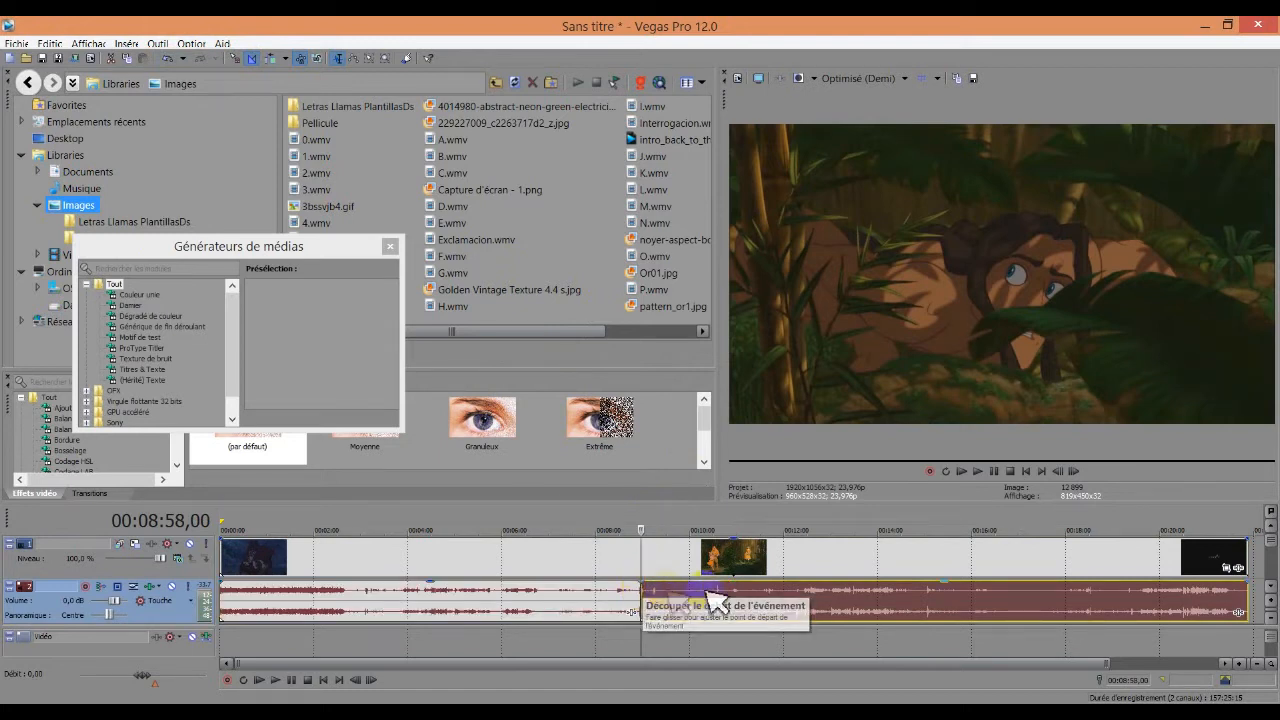
Step: Play the scene to find the end of the passage and split the track 2 audio at 00:09:19,21
key("space")
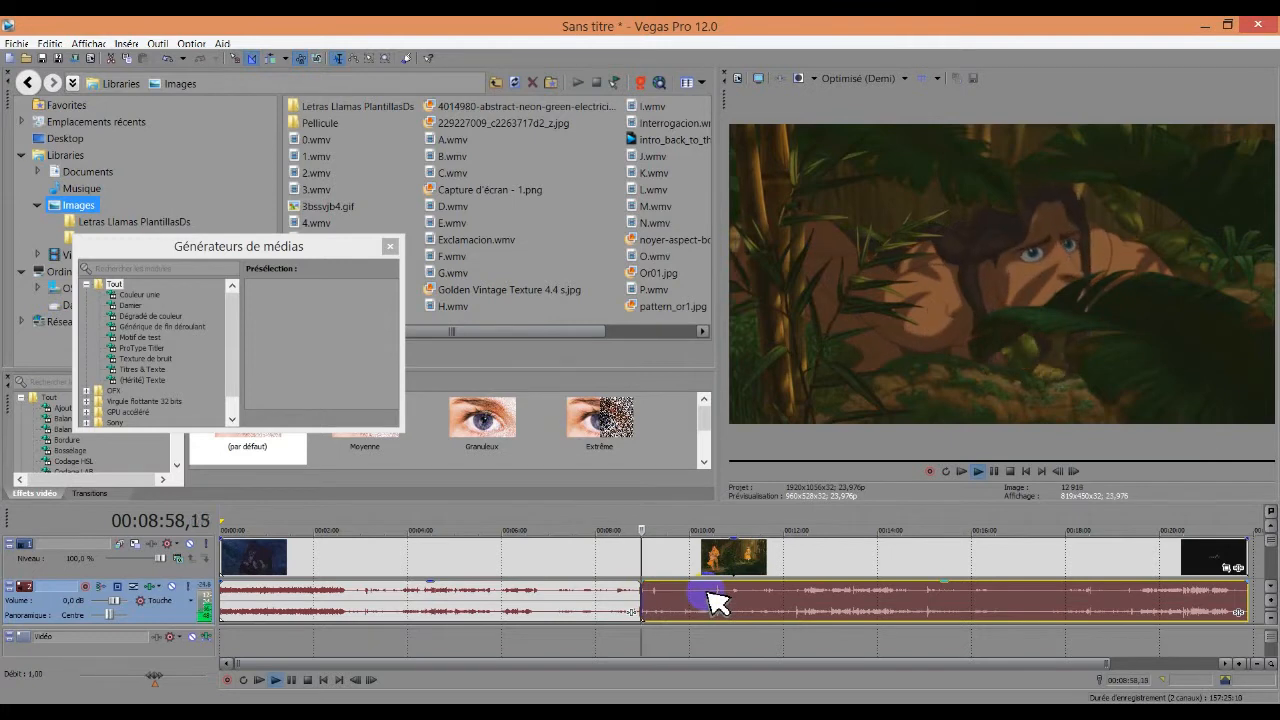
left_click(653, 519)
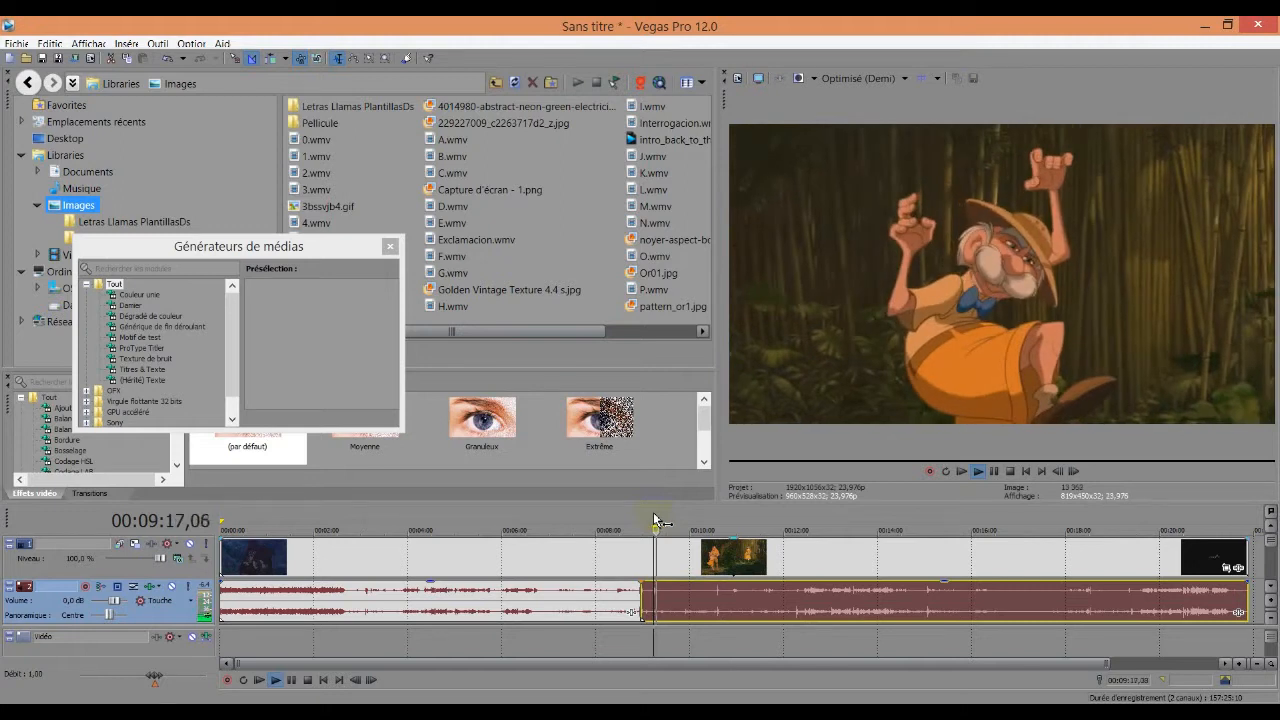
left_click(994, 471)
key("s")
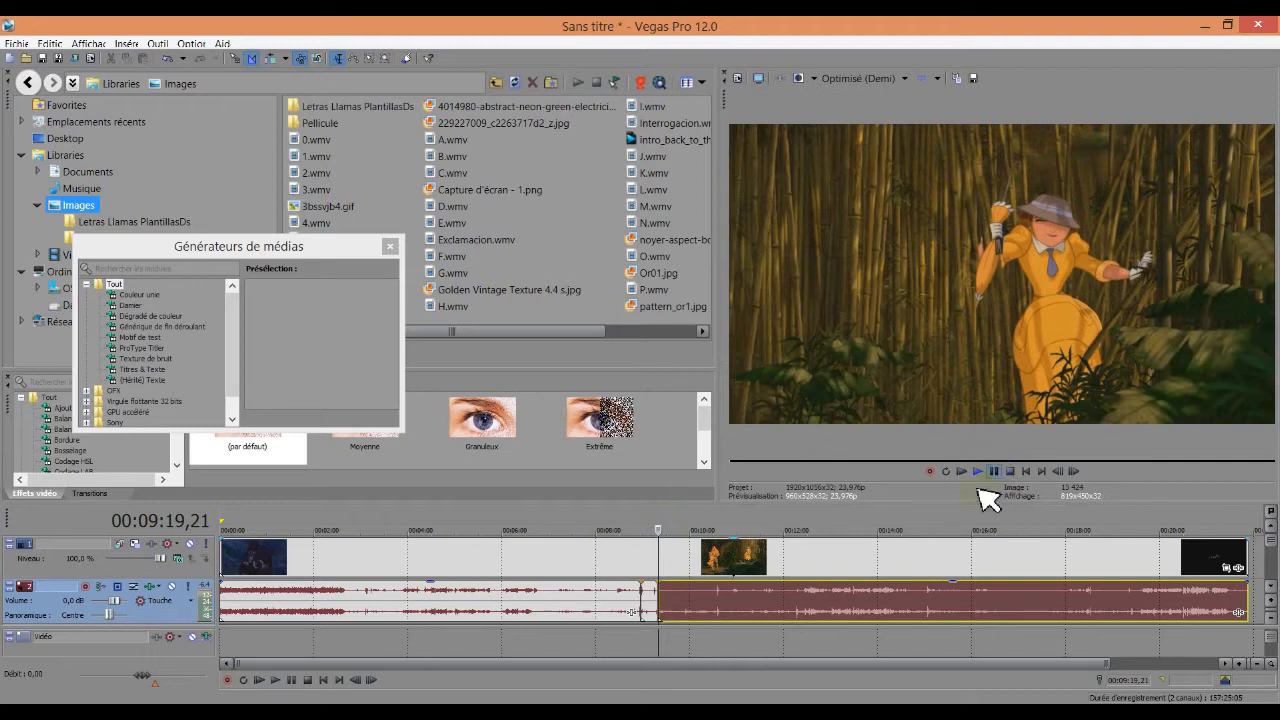
Step: Delete the audio segment between the two splits on track 2
left_click(1244, 666)
left_click(1244, 666)
left_click(1244, 666)
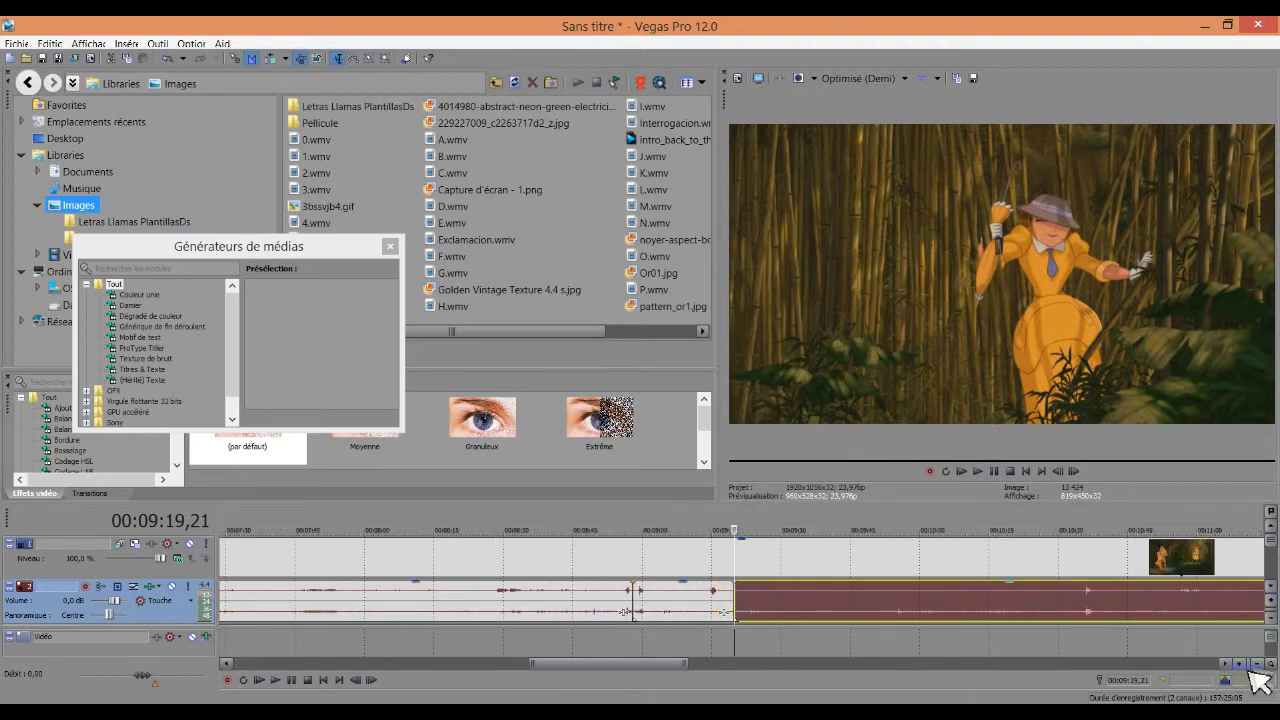
right_click(670, 604)
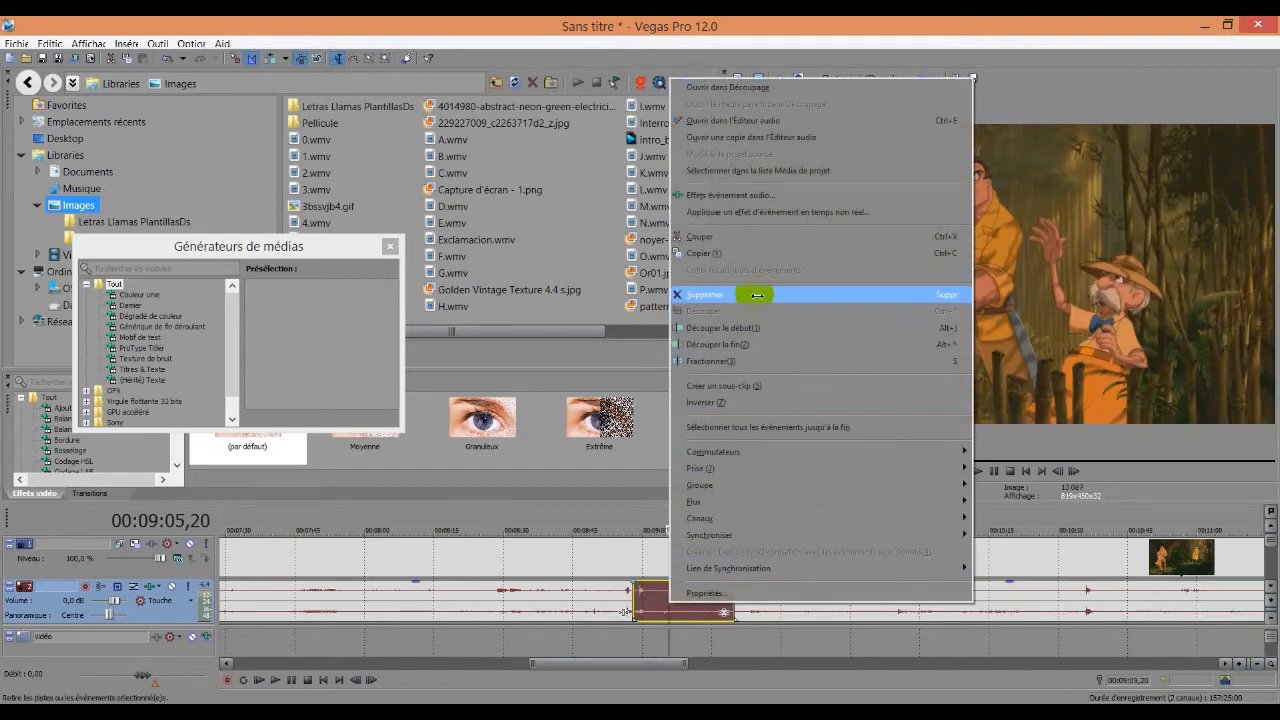
left_click(757, 295)
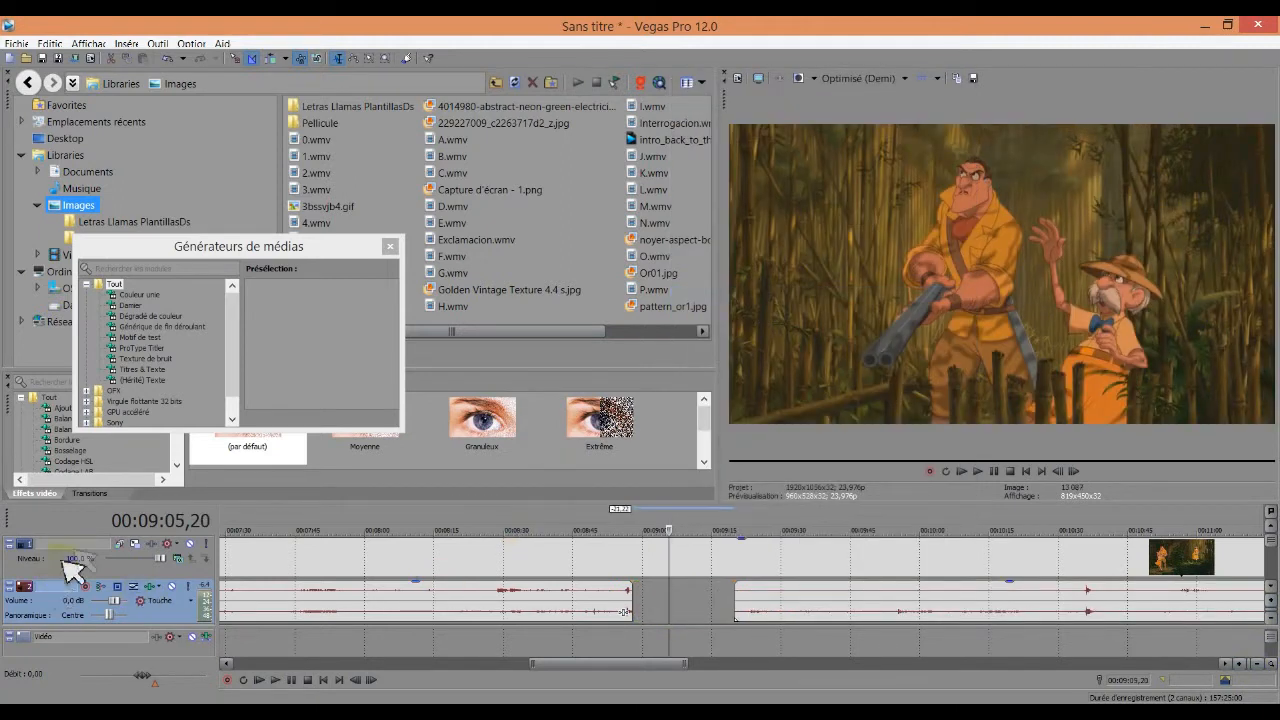
Step: Look through the tracks below track 2 to compare the gap across the other audio tracks
left_click(173, 607)
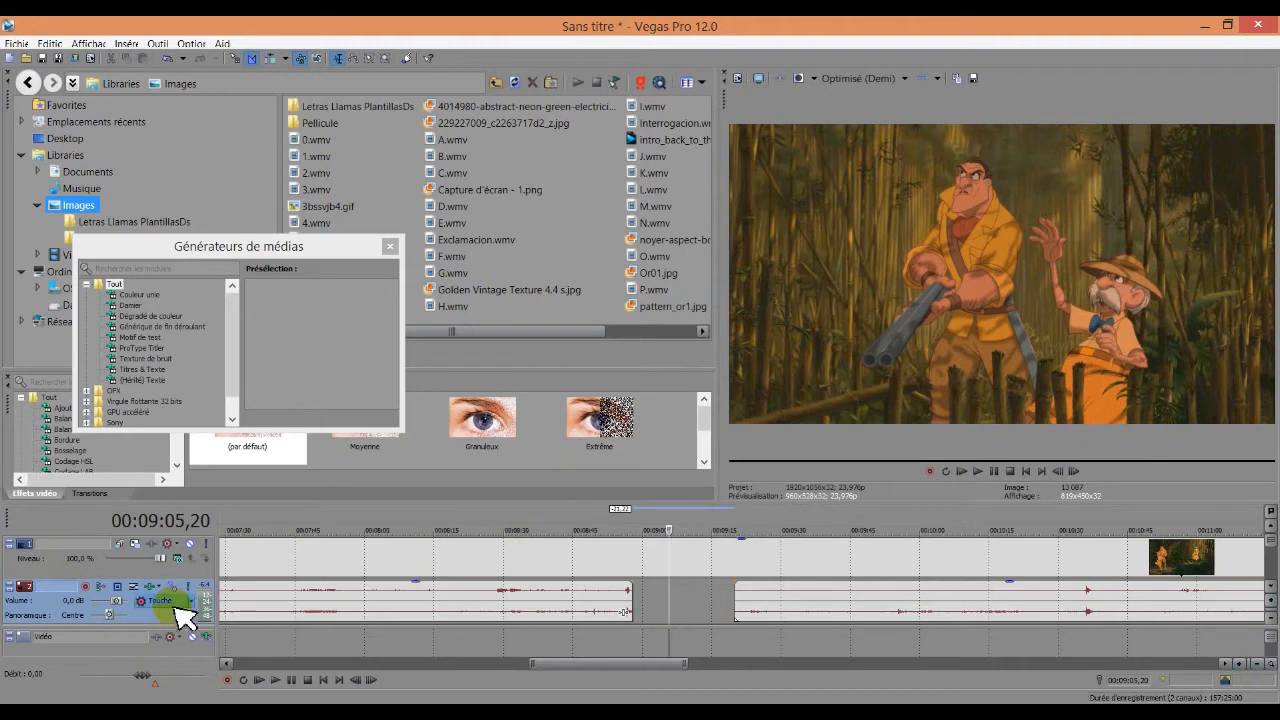
scroll(172, 617, "down", 3)
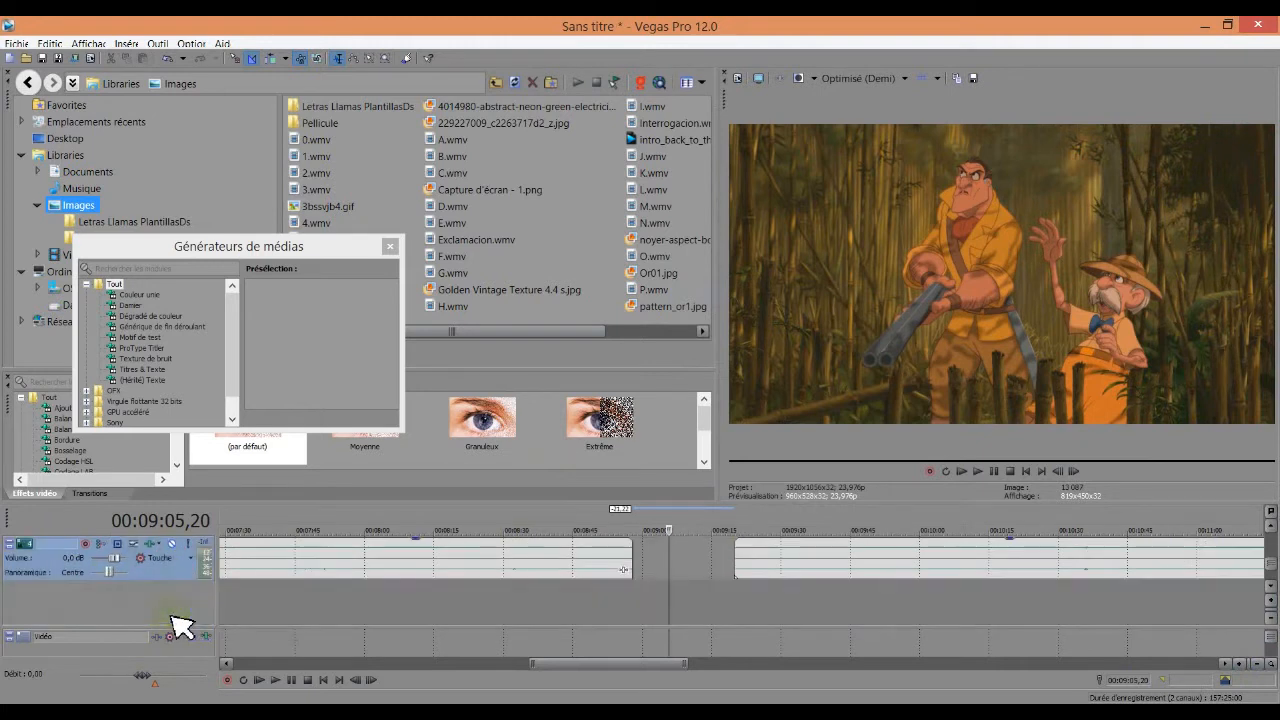
scroll(172, 617, "up", 2)
scroll(173, 622, "up", 1)
scroll(173, 622, "down", 2)
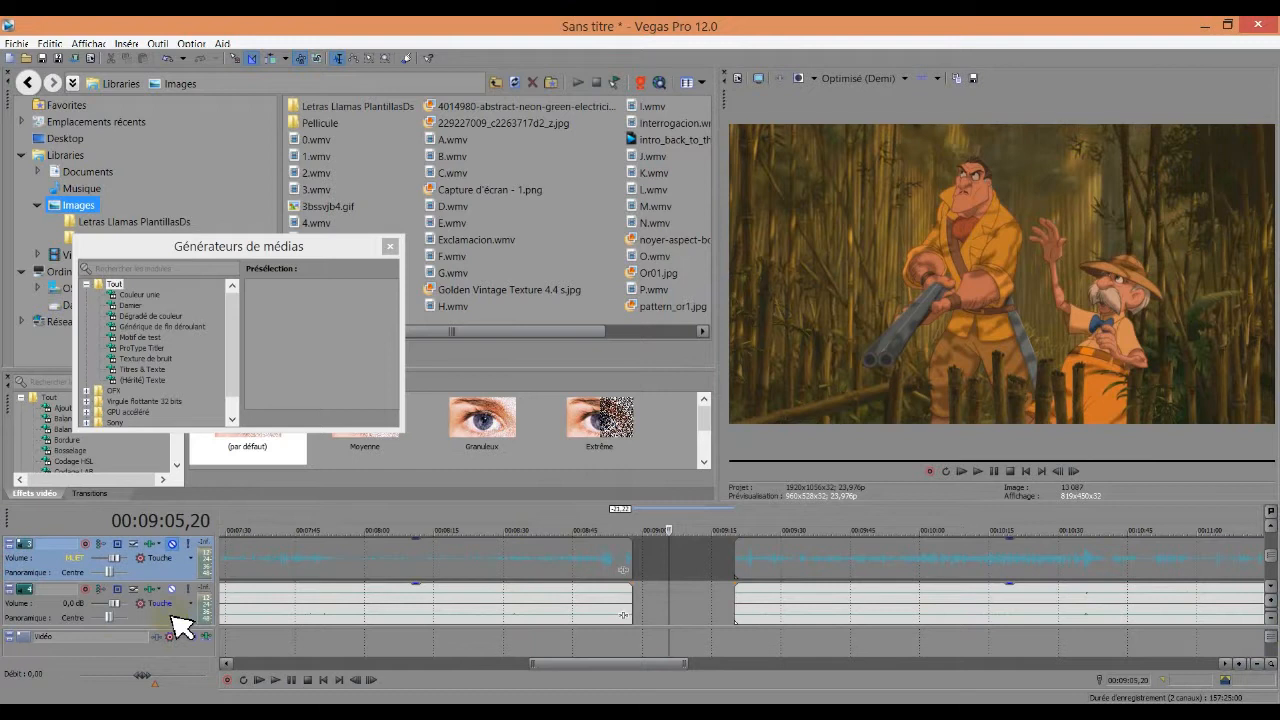
scroll(178, 623, "up", 2)
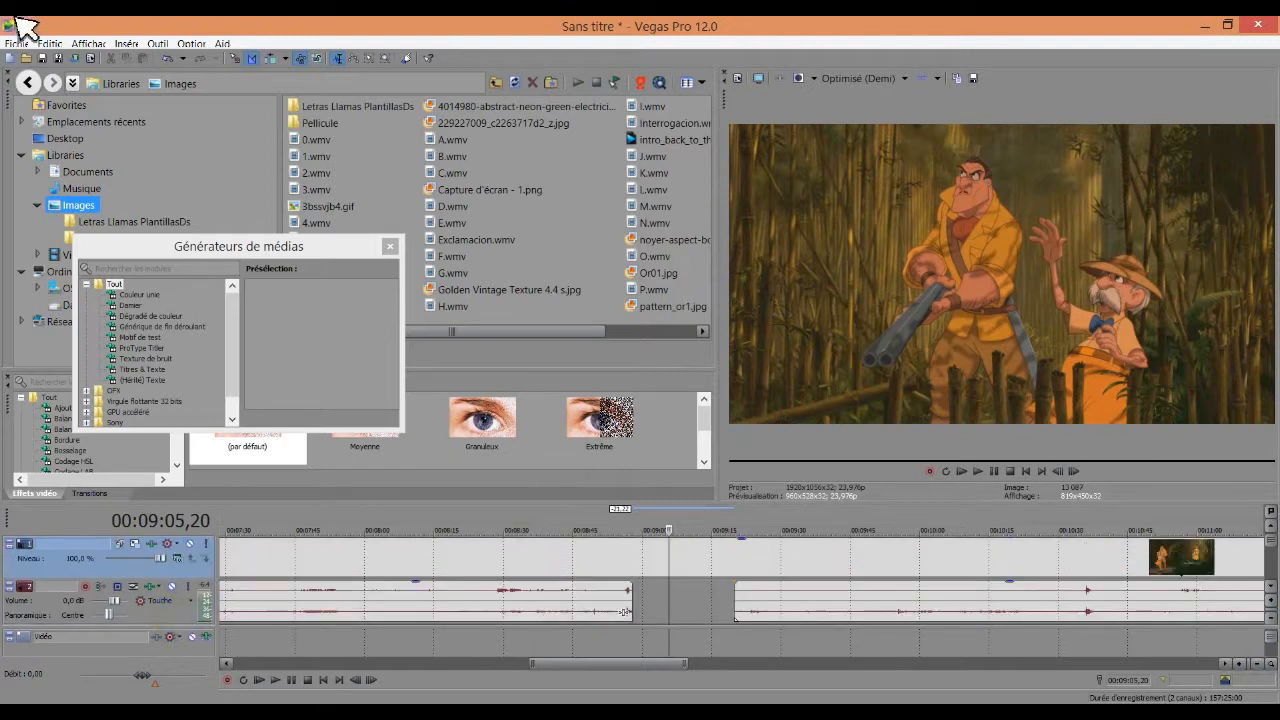
Step: Undo the audio deletions and both splits so that the audio tracks are whole again
left_click(166, 60)
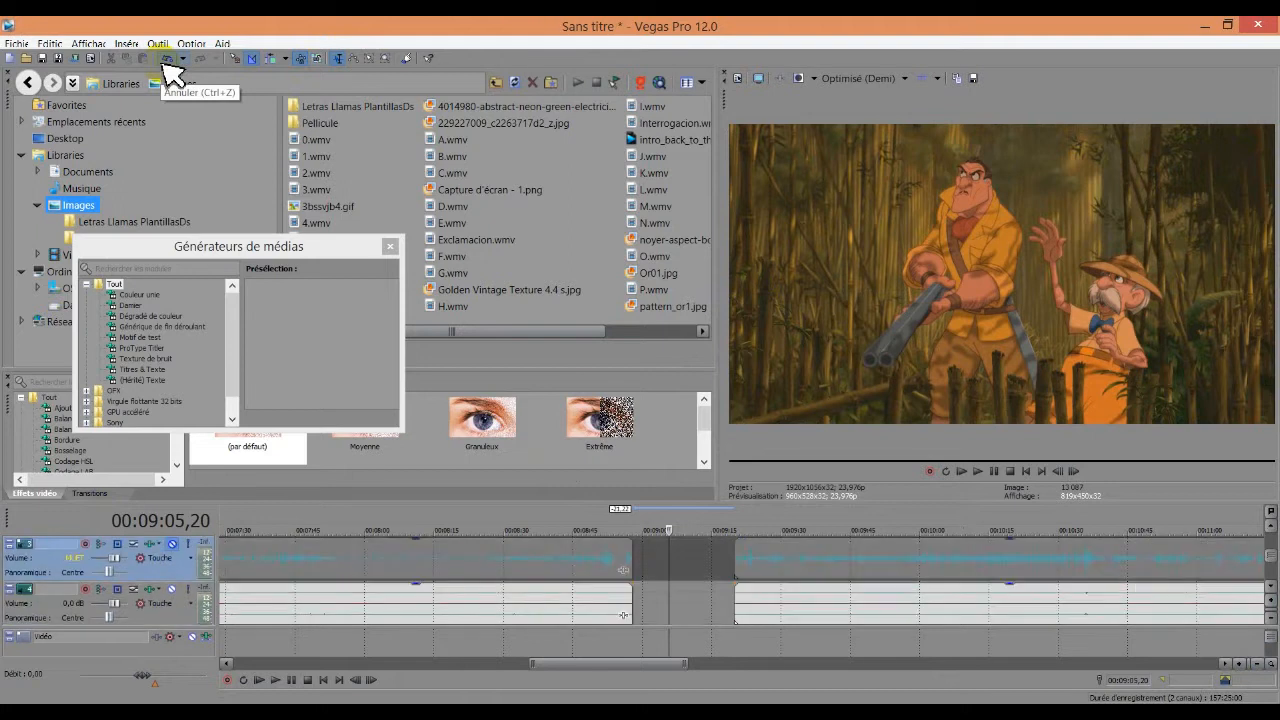
left_click(166, 60)
left_click(166, 60)
left_click(166, 60)
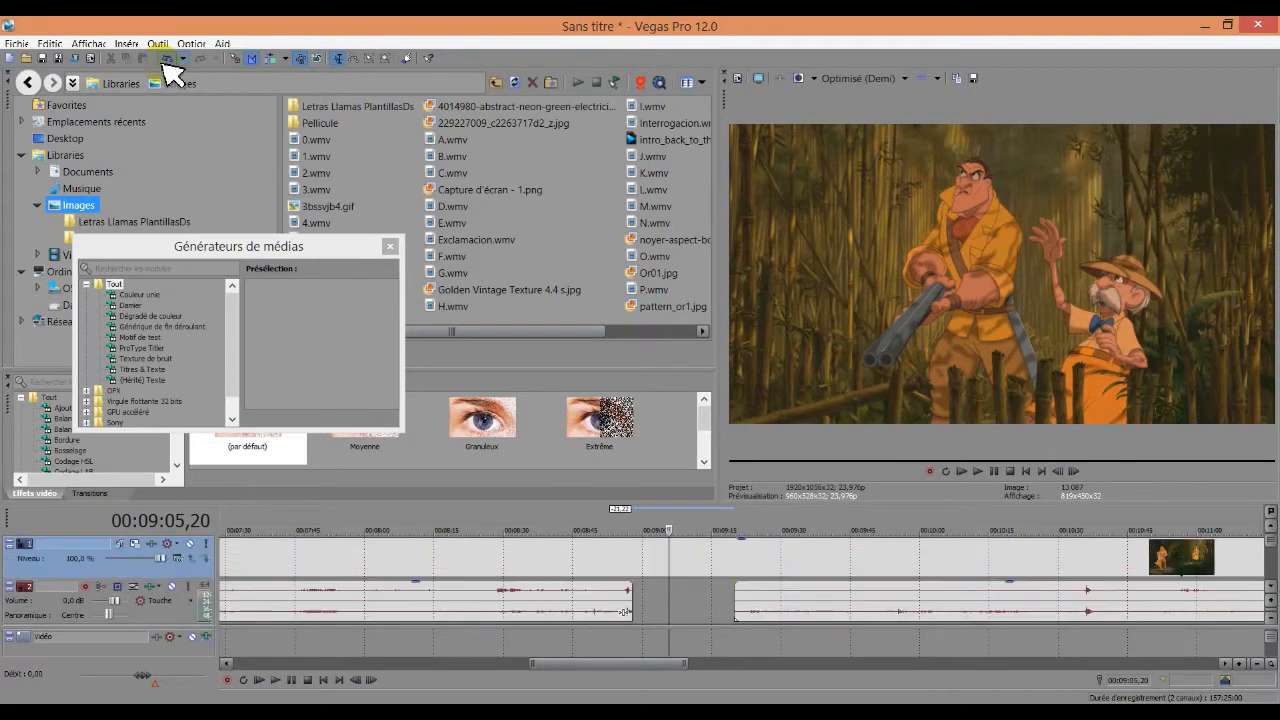
left_click(166, 60)
left_click(166, 60)
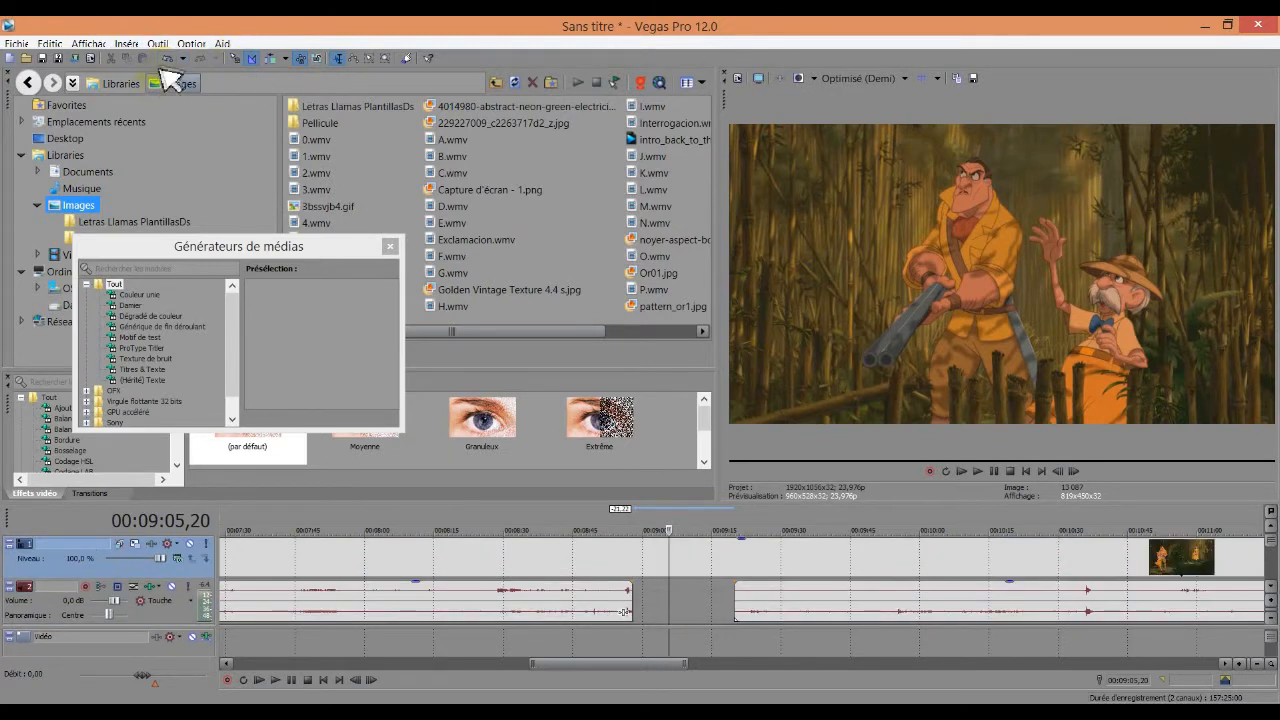
left_click(168, 62)
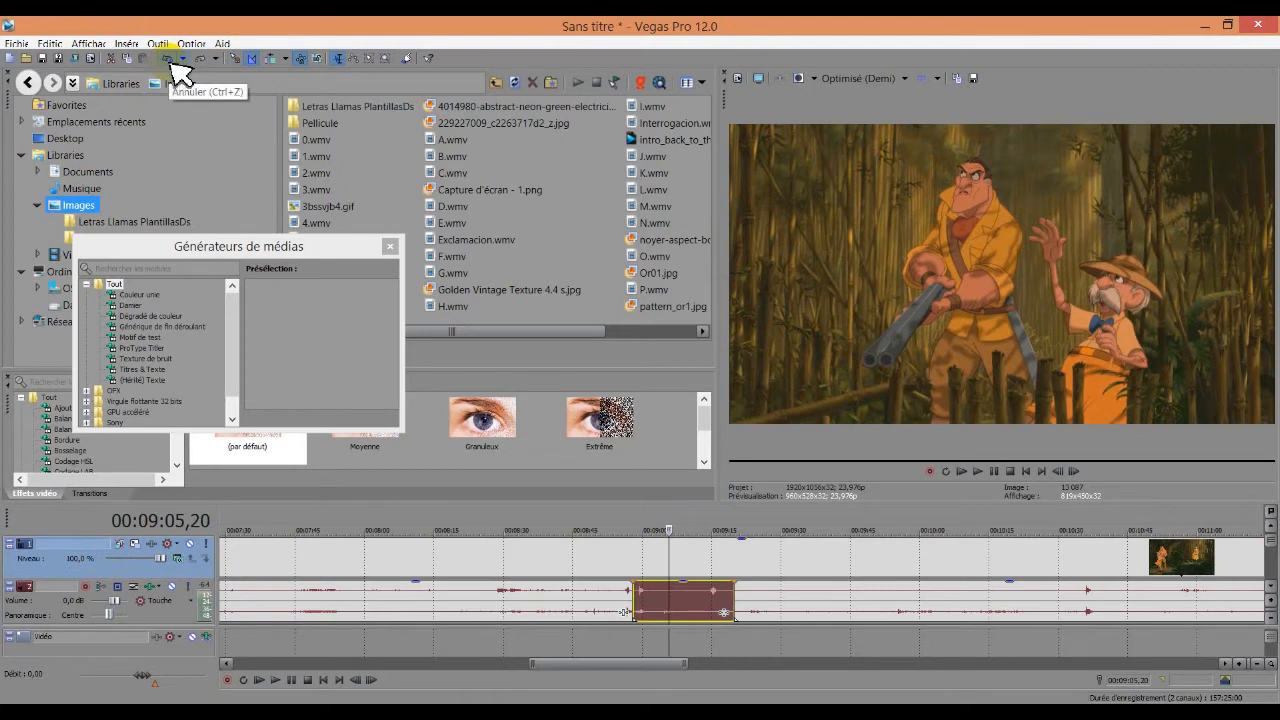
left_click(168, 62)
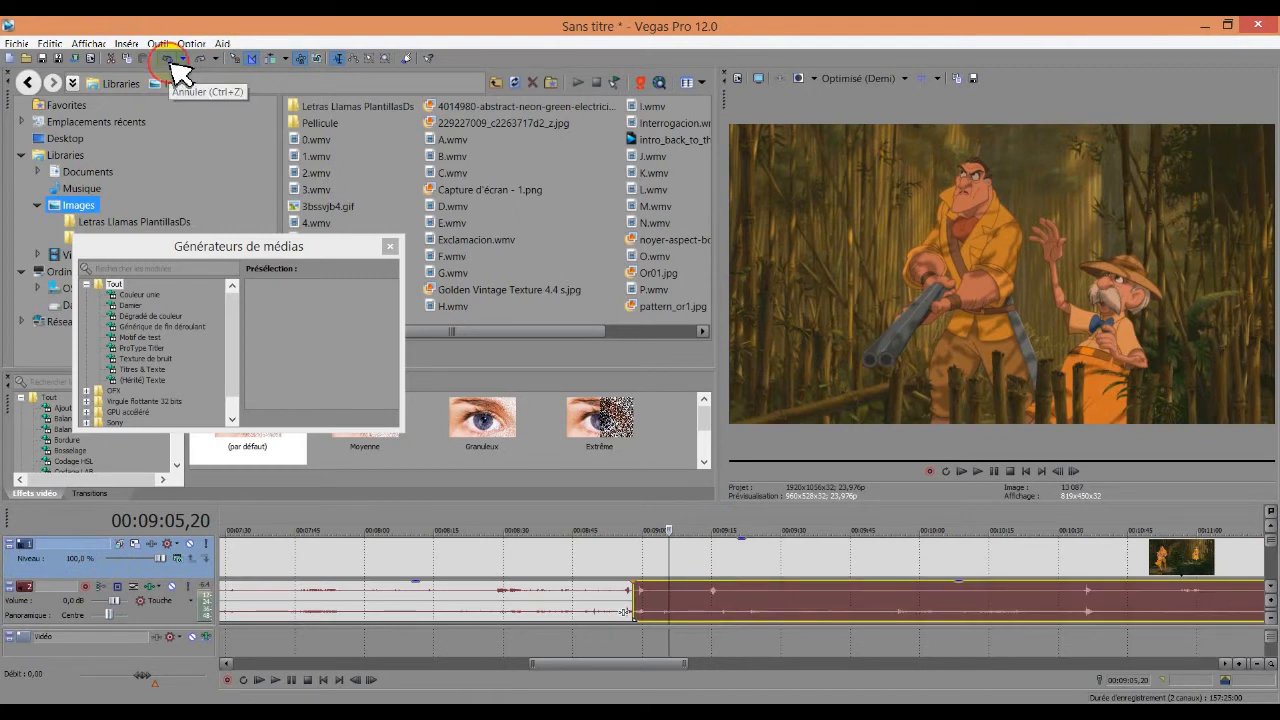
left_click(168, 62)
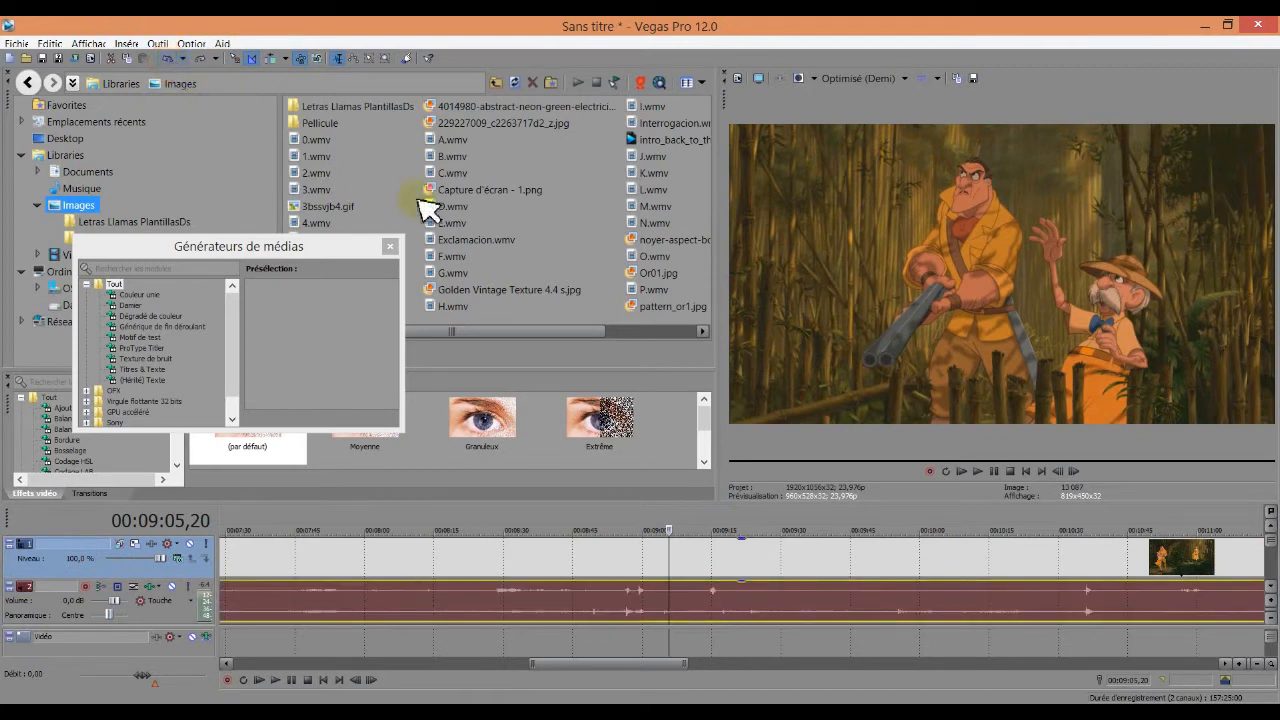
Step: Split the audio event on track 2 at 00:08:57,11 and play briefly from the split
left_click(632, 525)
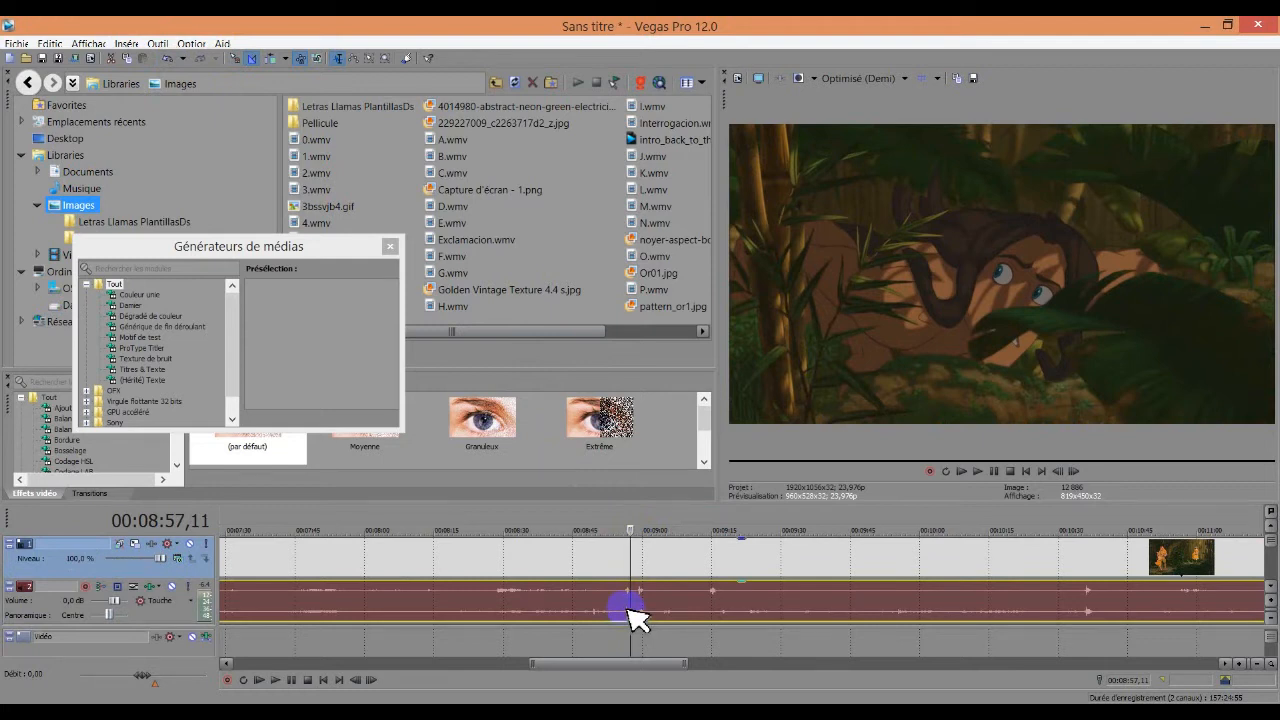
left_click(629, 607)
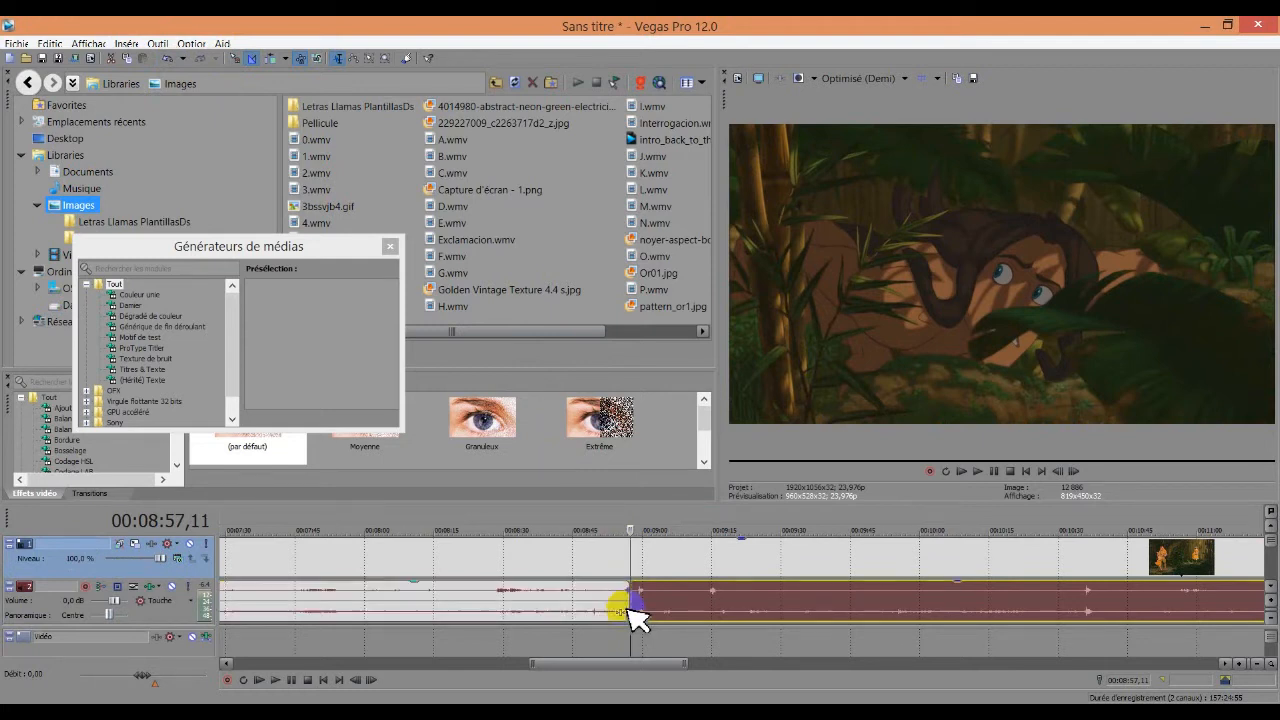
key("space")
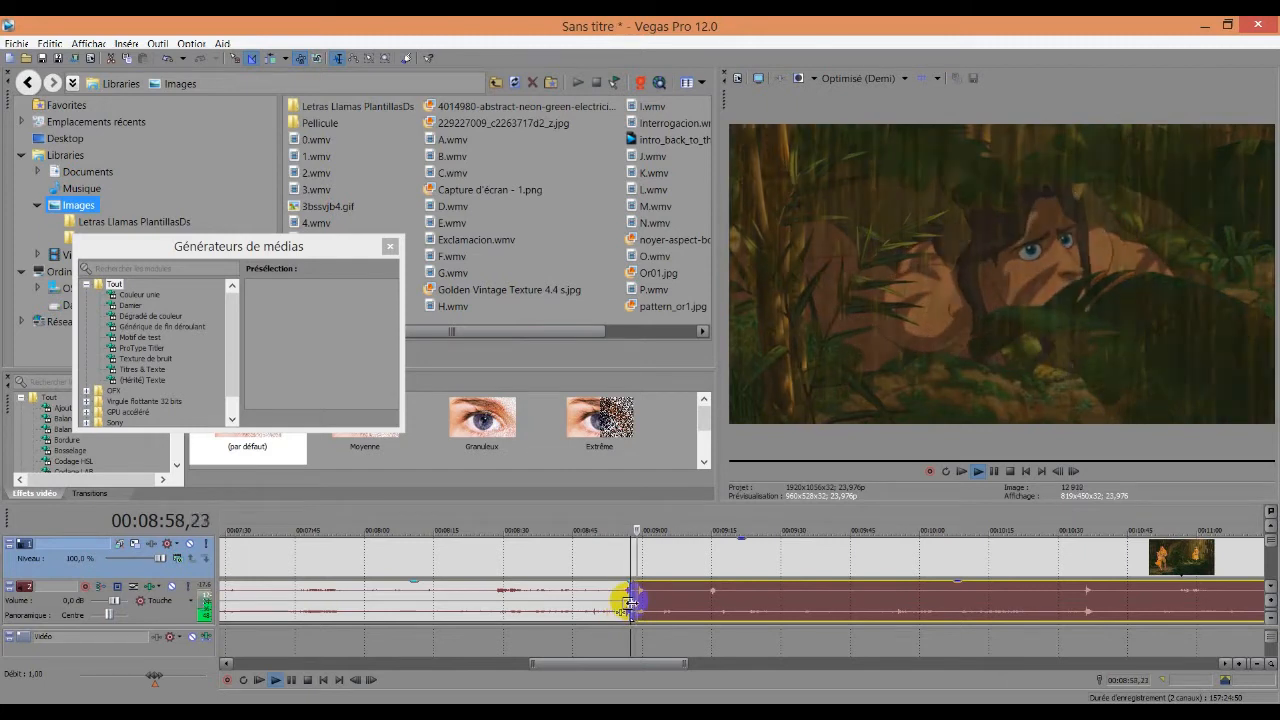
key("space")
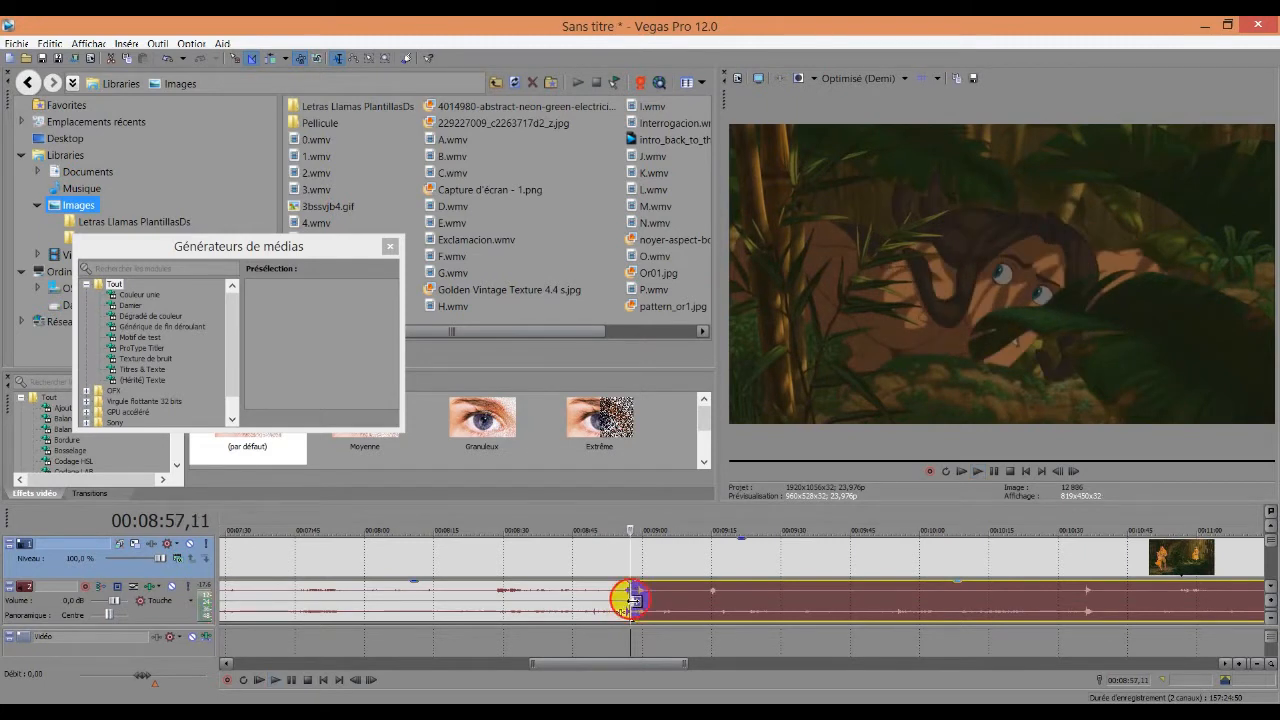
Step: Shift the track 2 cut to about 00:09:02 by trimming the second segment's start and extending the first segment to meet it
left_click_drag(632, 600, 651, 601)
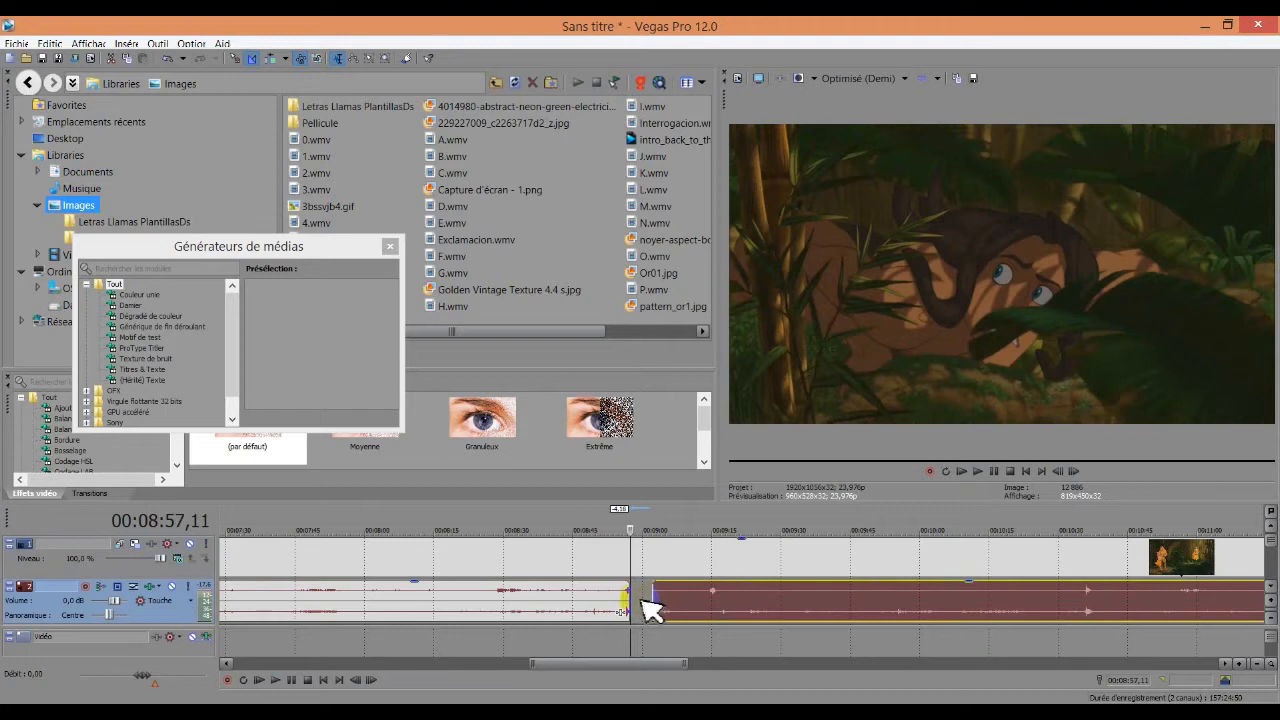
left_click_drag(632, 597, 650, 604)
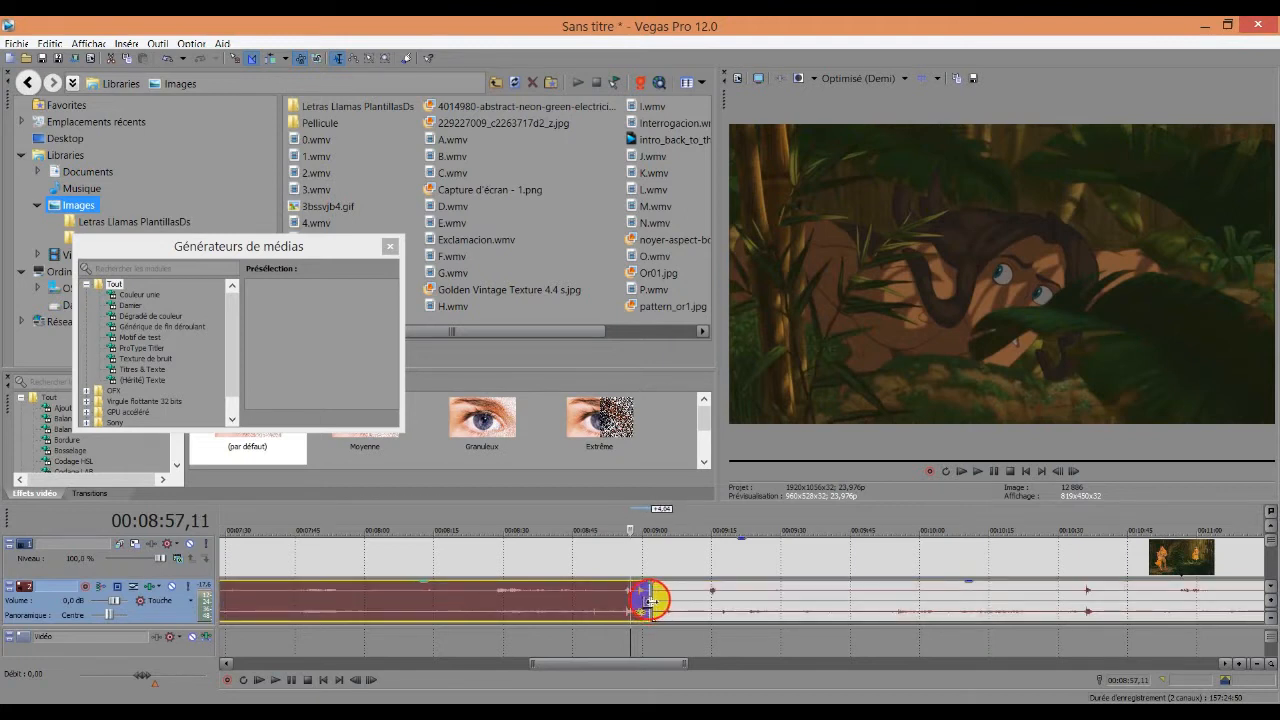
left_click(651, 531)
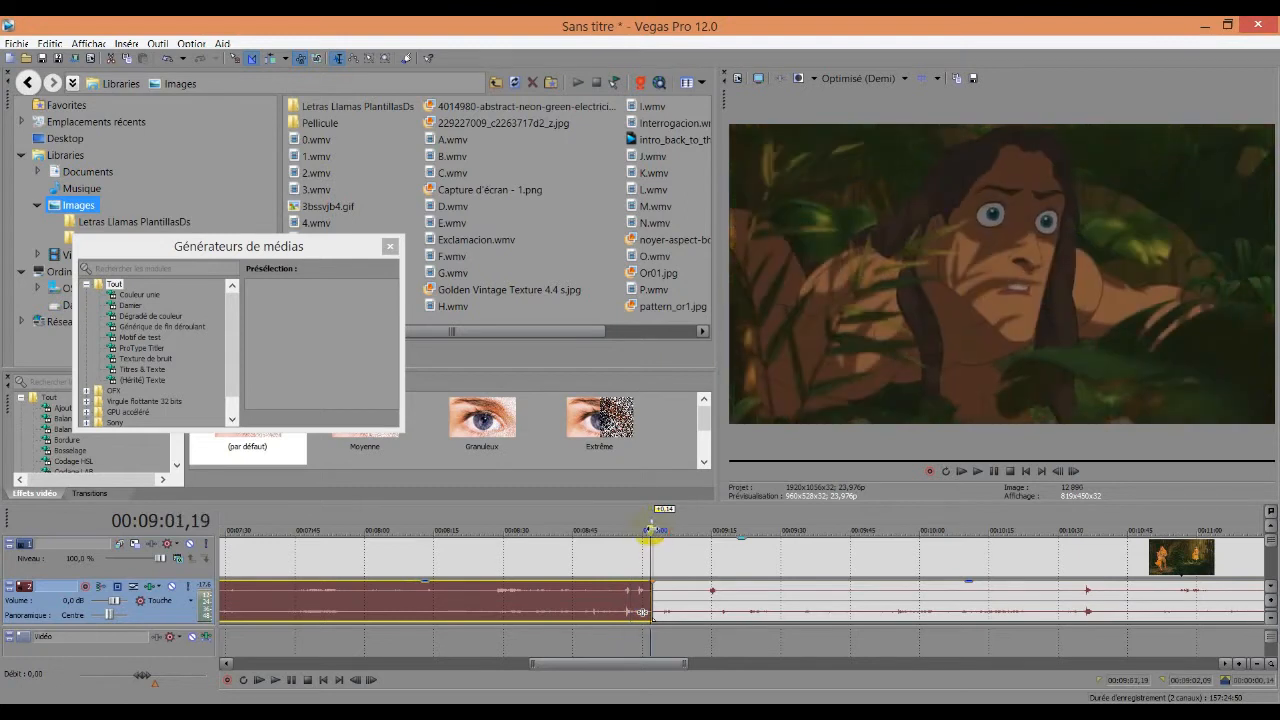
key("space")
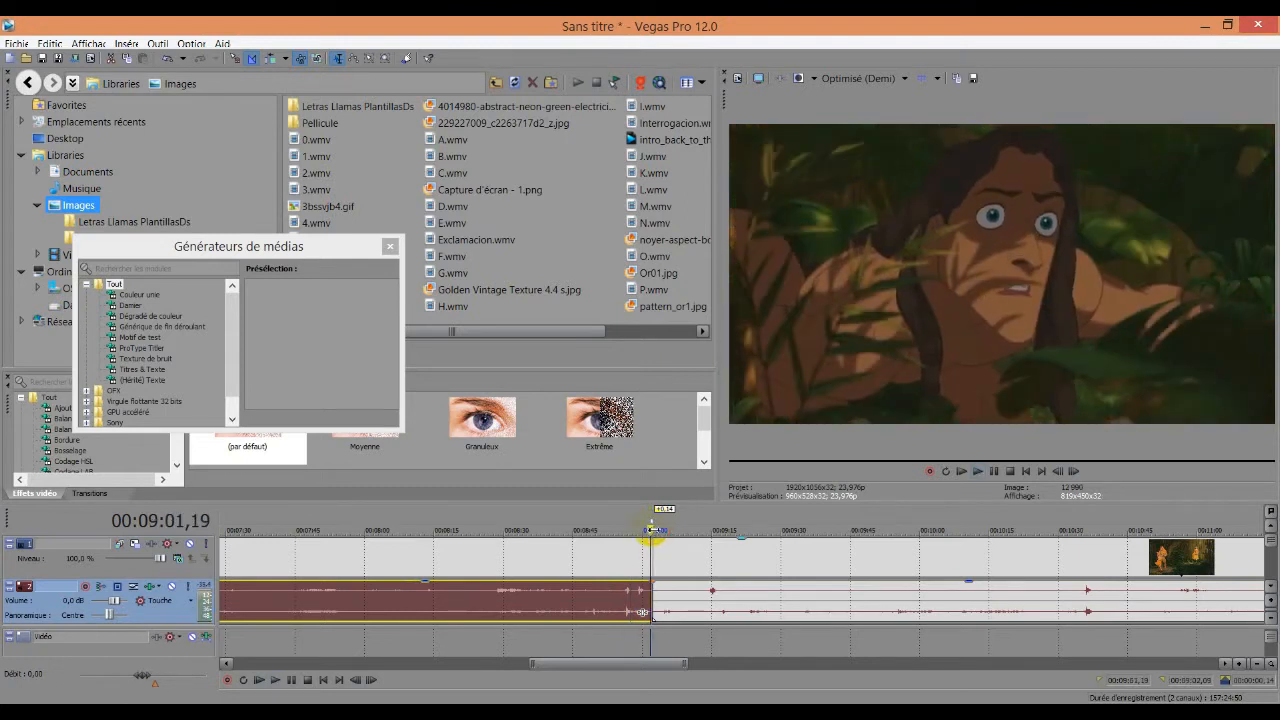
key("space")
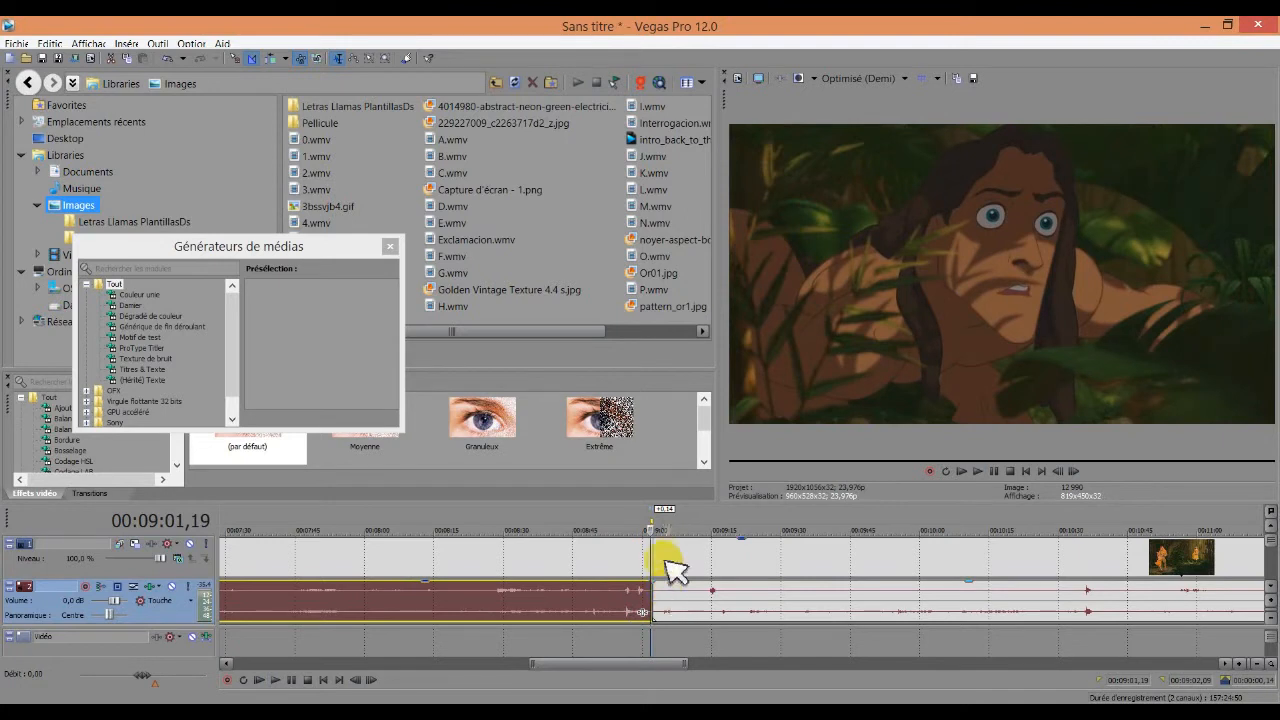
Step: Play through the passage to find its end and split the second track 2 segment at 00:09:19,05
left_click(660, 598)
key("space")
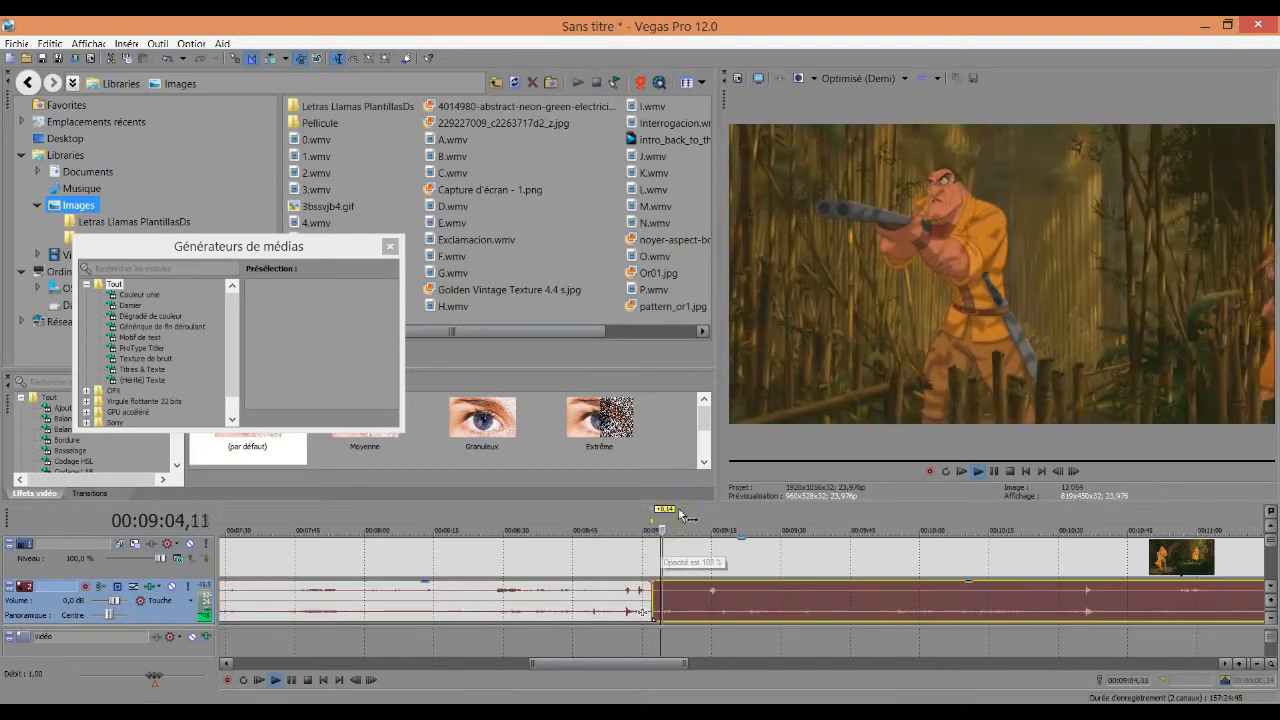
left_click(704, 522)
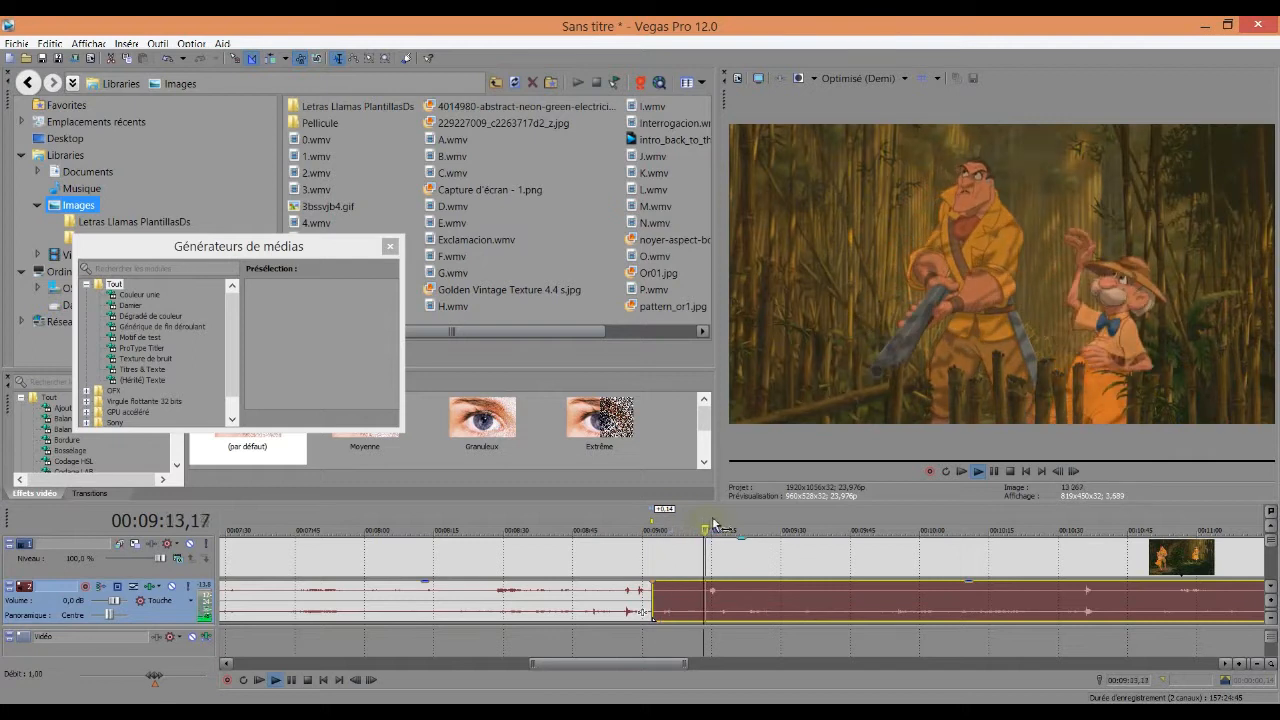
left_click(731, 528)
key("space")
key("s")
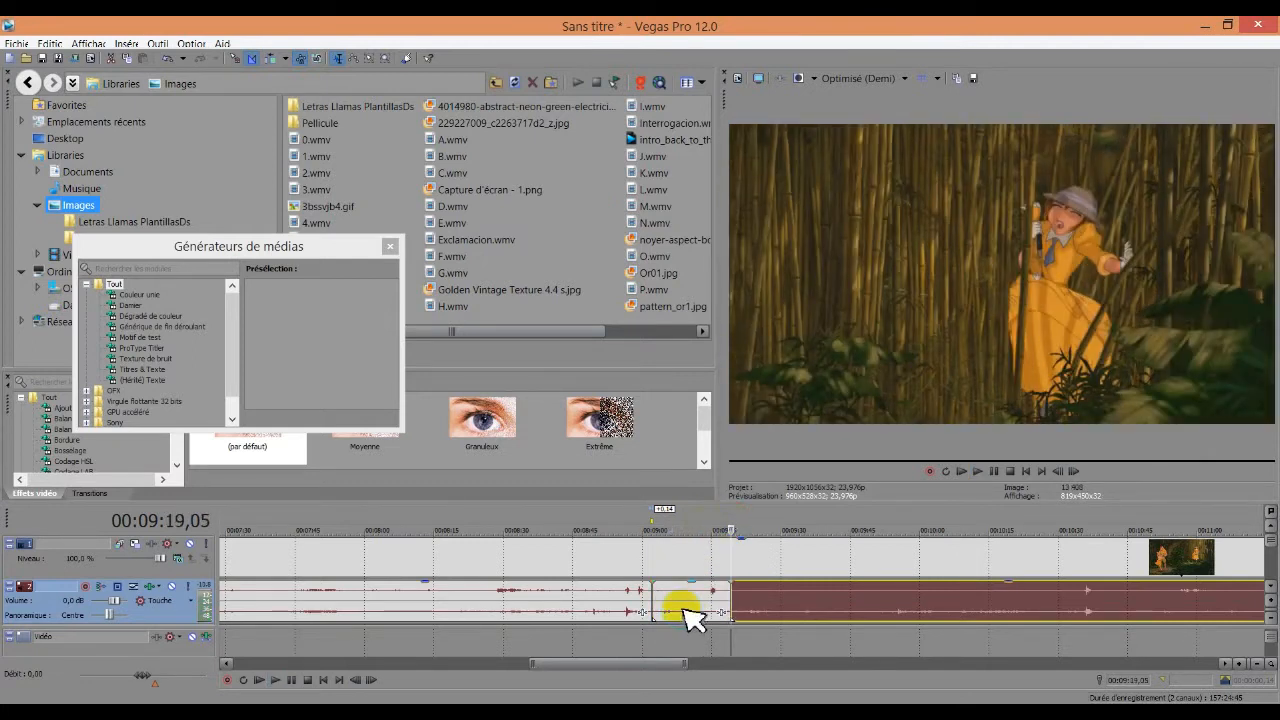
Step: Delete the track 2 audio segment between the two cuts and play the scene from just before the gap
right_click(686, 611)
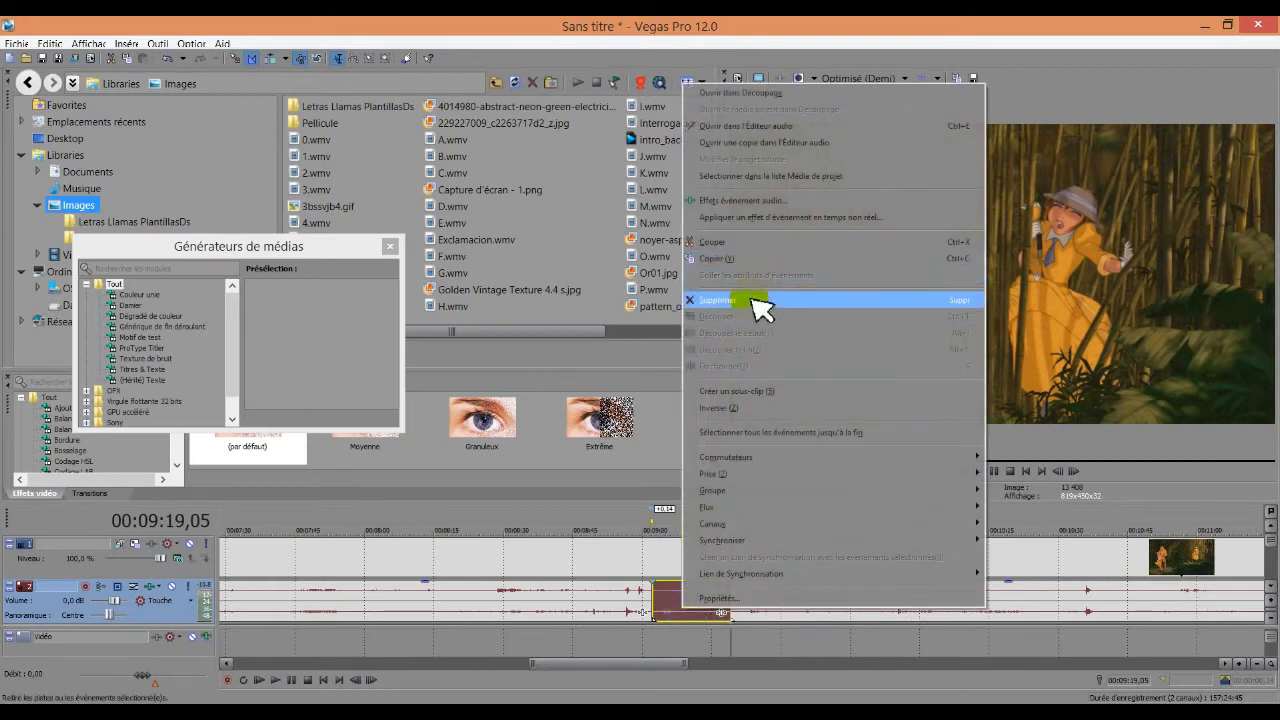
left_click(757, 300)
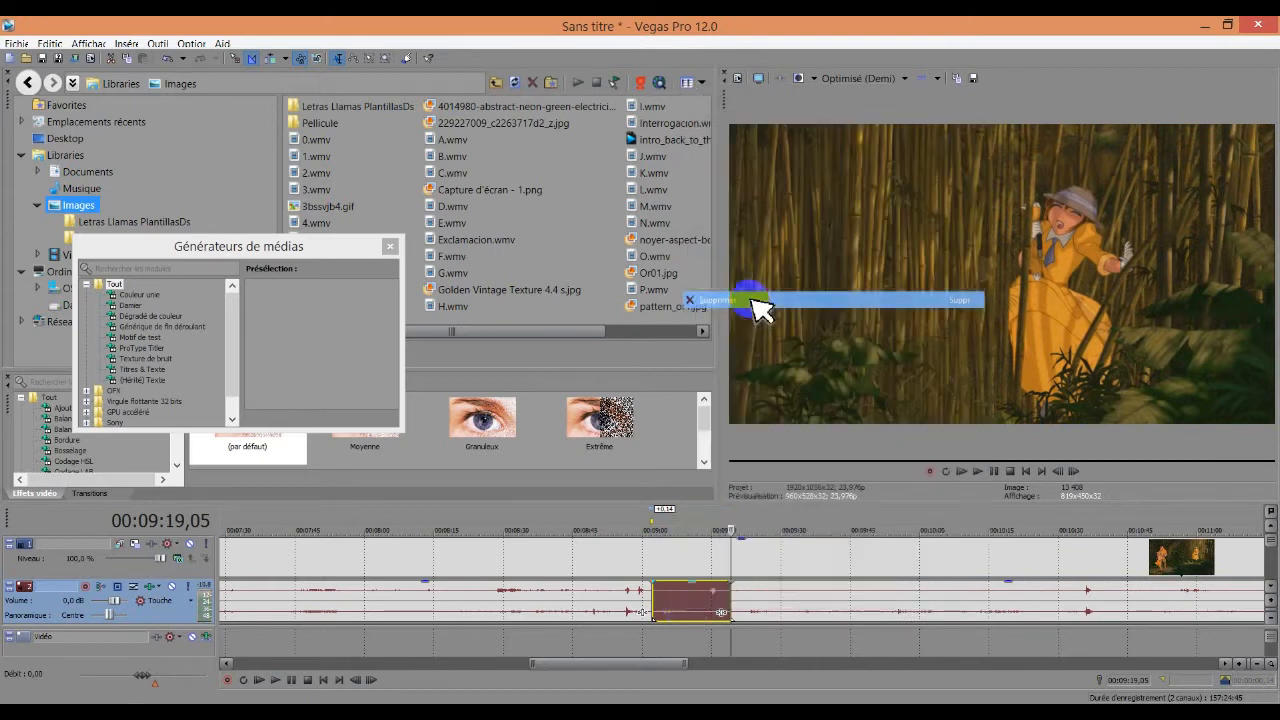
left_click(624, 514)
key("space")
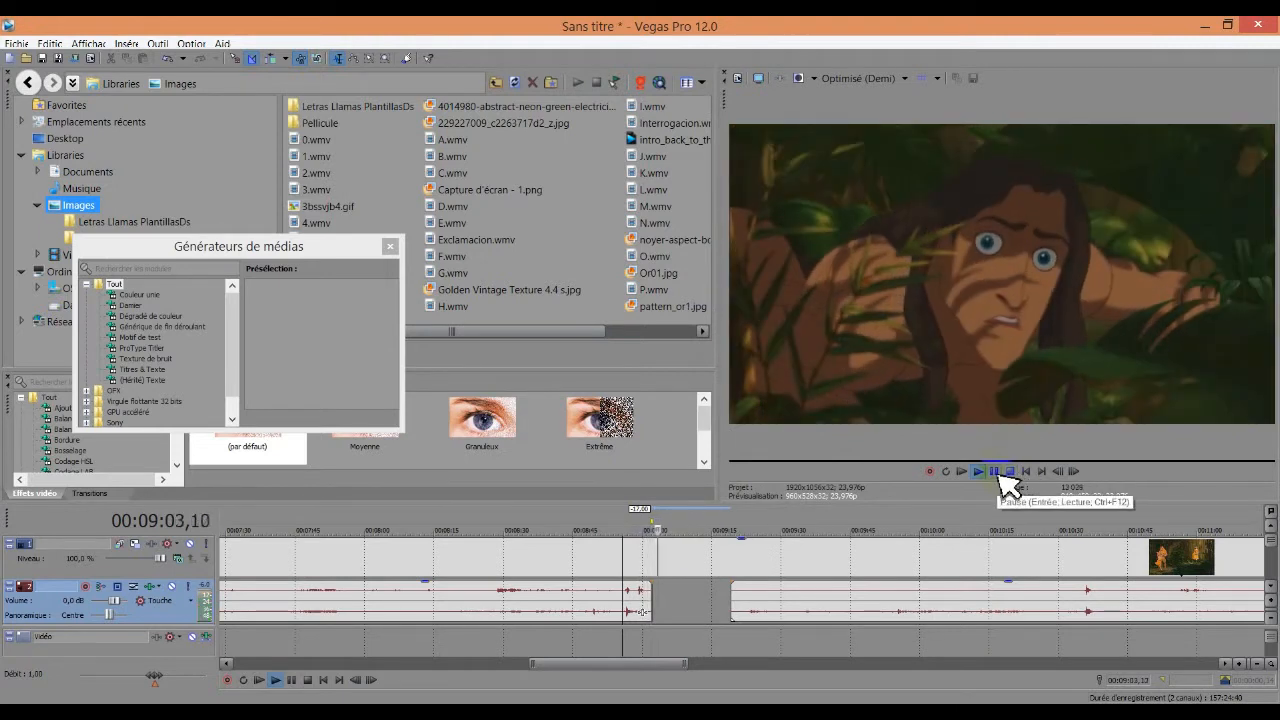
left_click(999, 476)
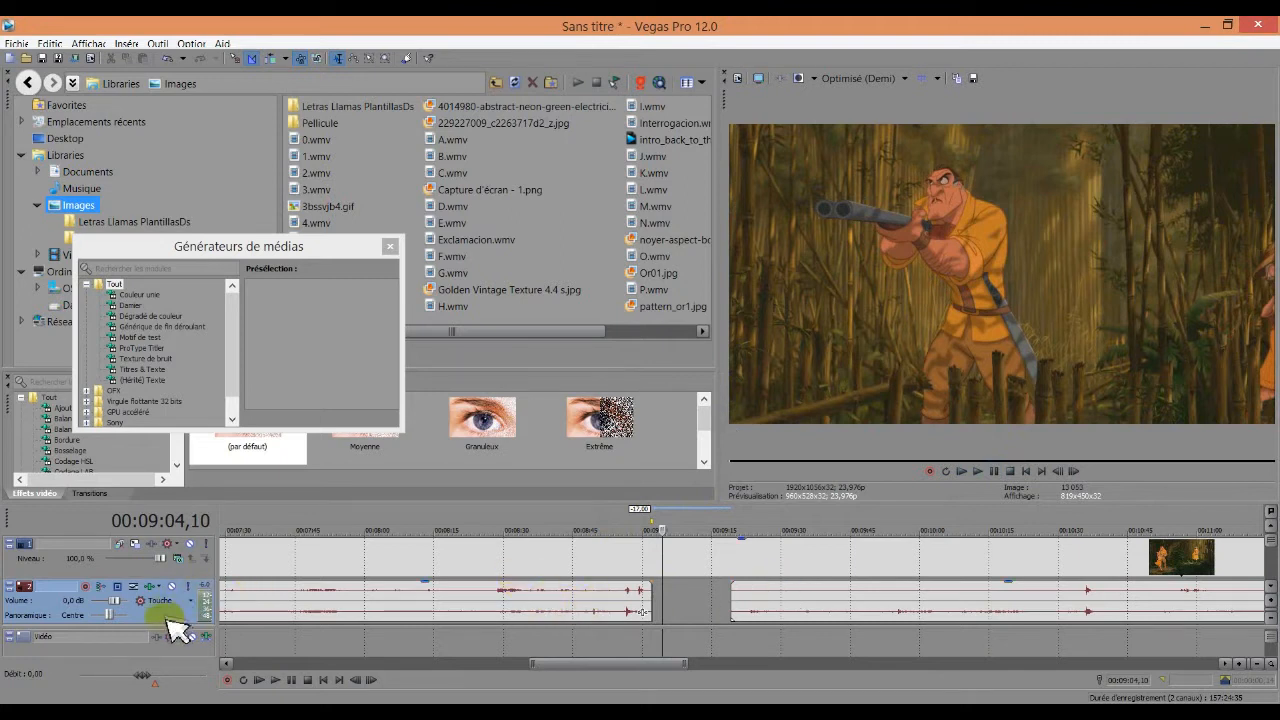
Step: Set the volume of audio track 4 to 2.8 dB and return to the video and track 2
scroll(165, 614, "down", 3)
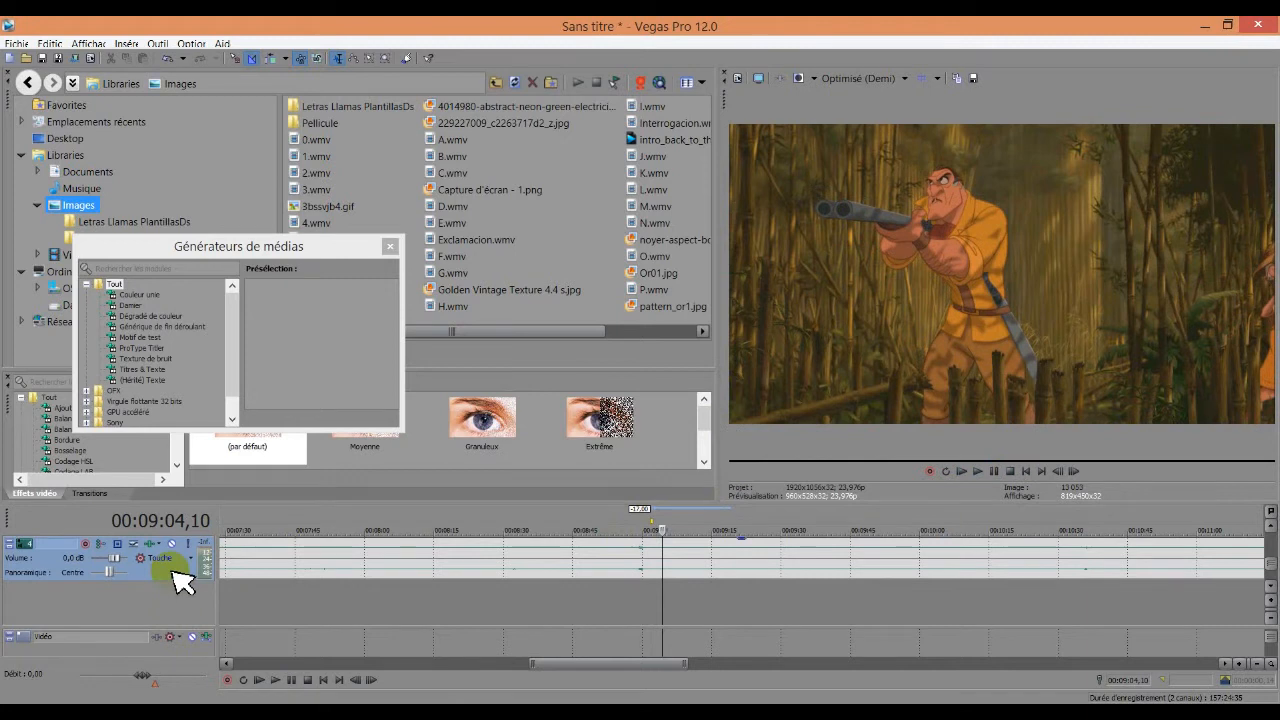
scroll(180, 580, "up", 1)
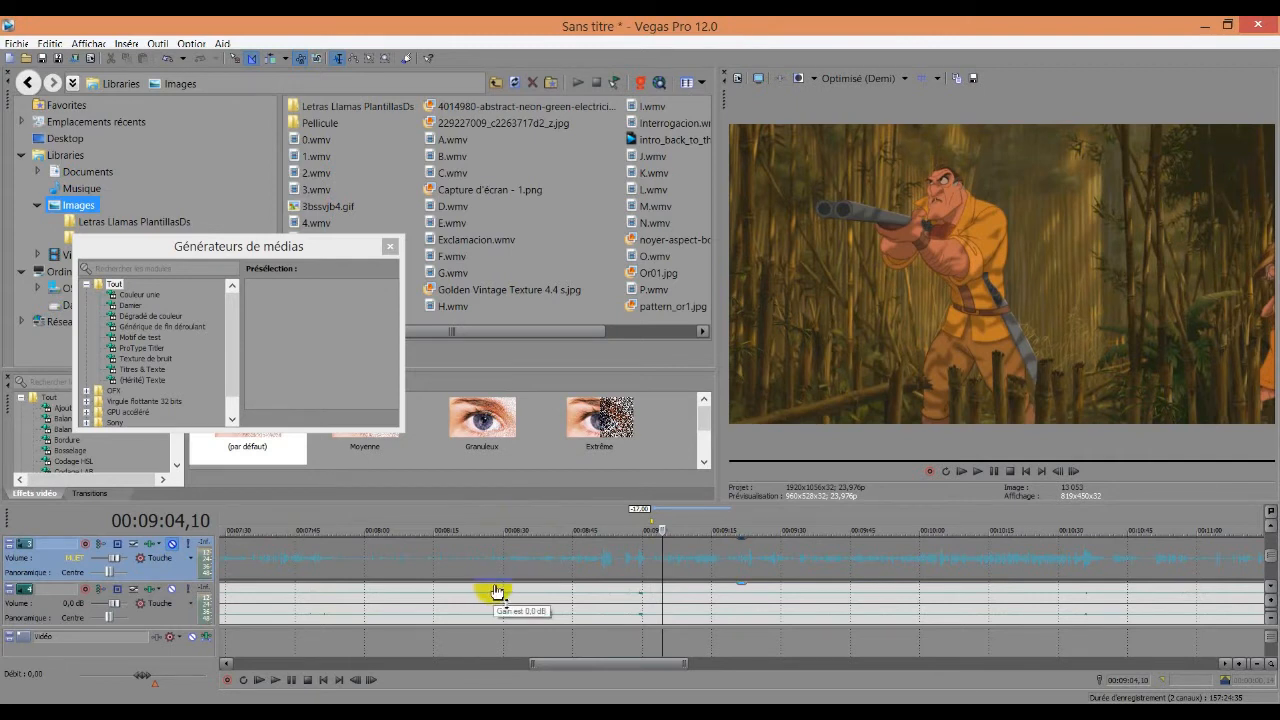
left_click_drag(497, 592, 489, 590)
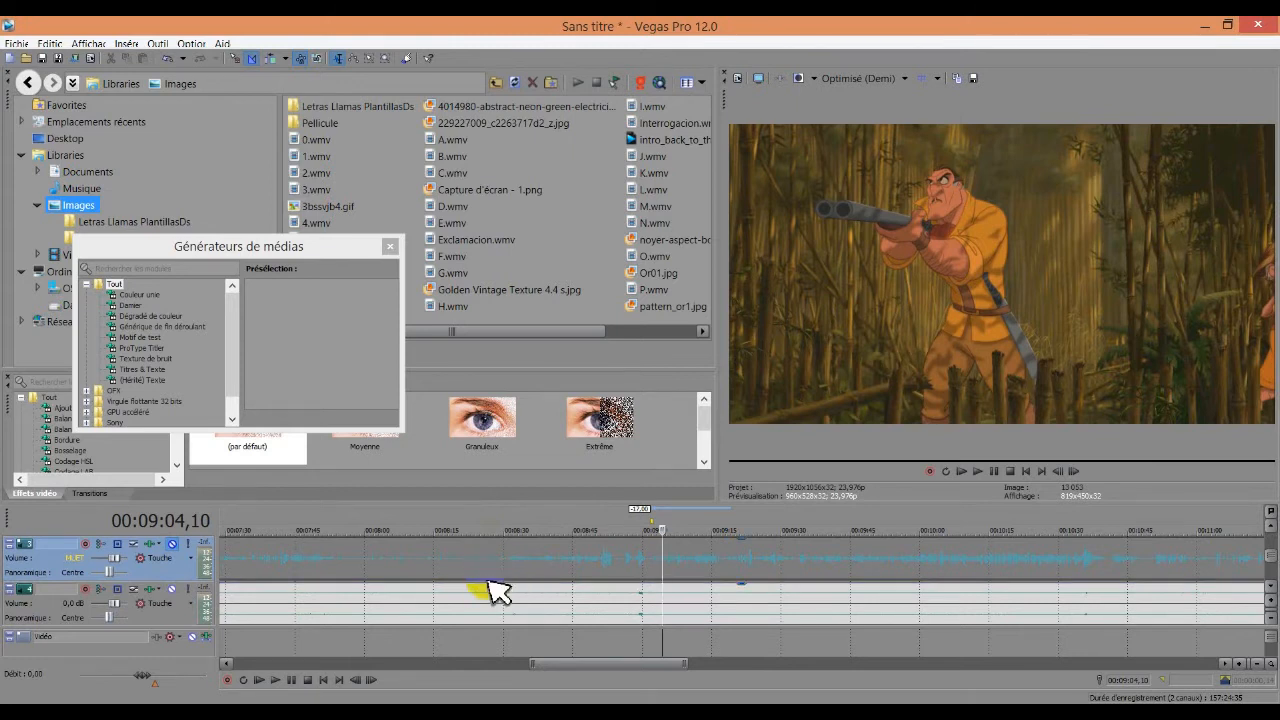
mouse_move(489, 591)
left_mouse_down()
mouse_move(491, 632)
mouse_move(495, 575)
left_mouse_up()
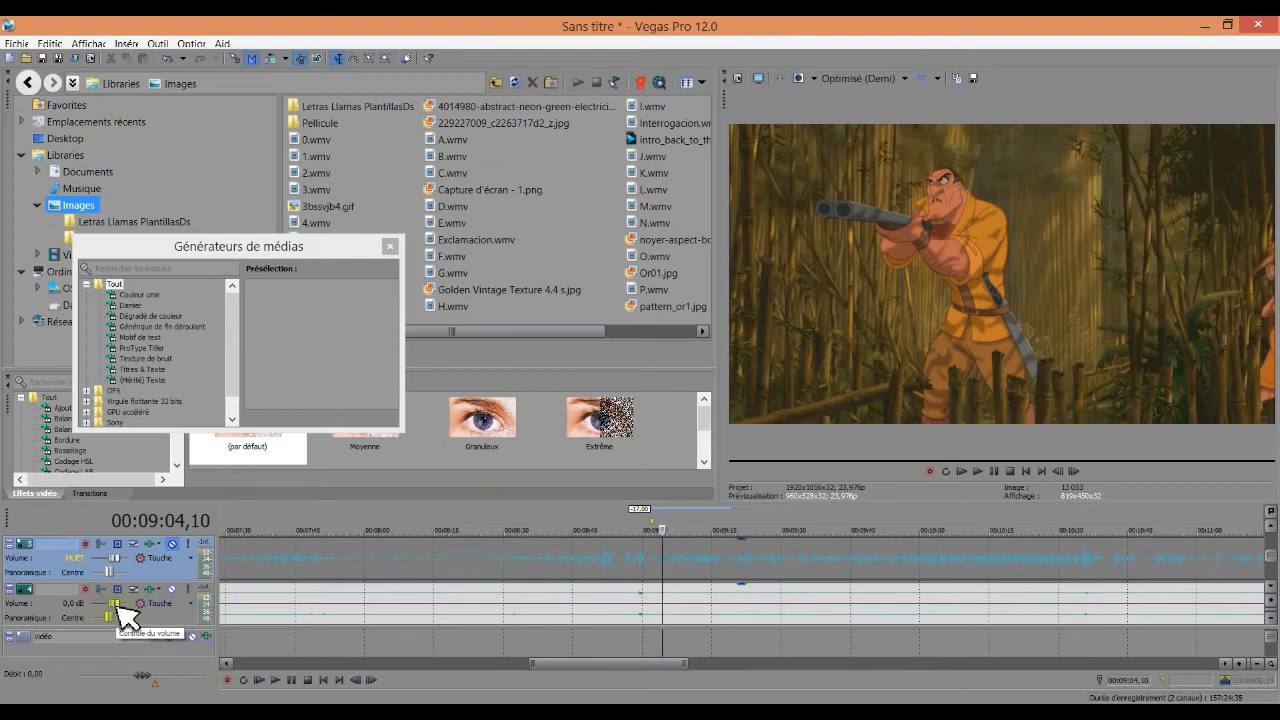
left_click(119, 604)
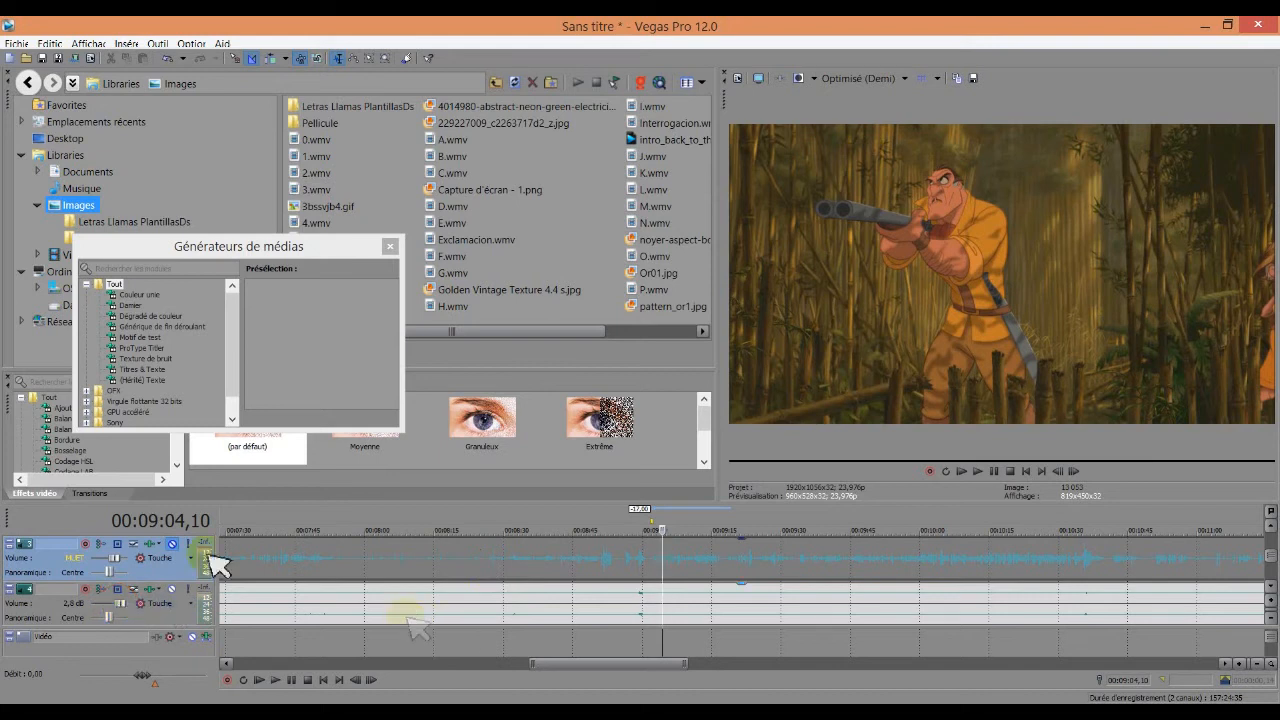
scroll(155, 617, "up", 1)
scroll(163, 628, "up", 1)
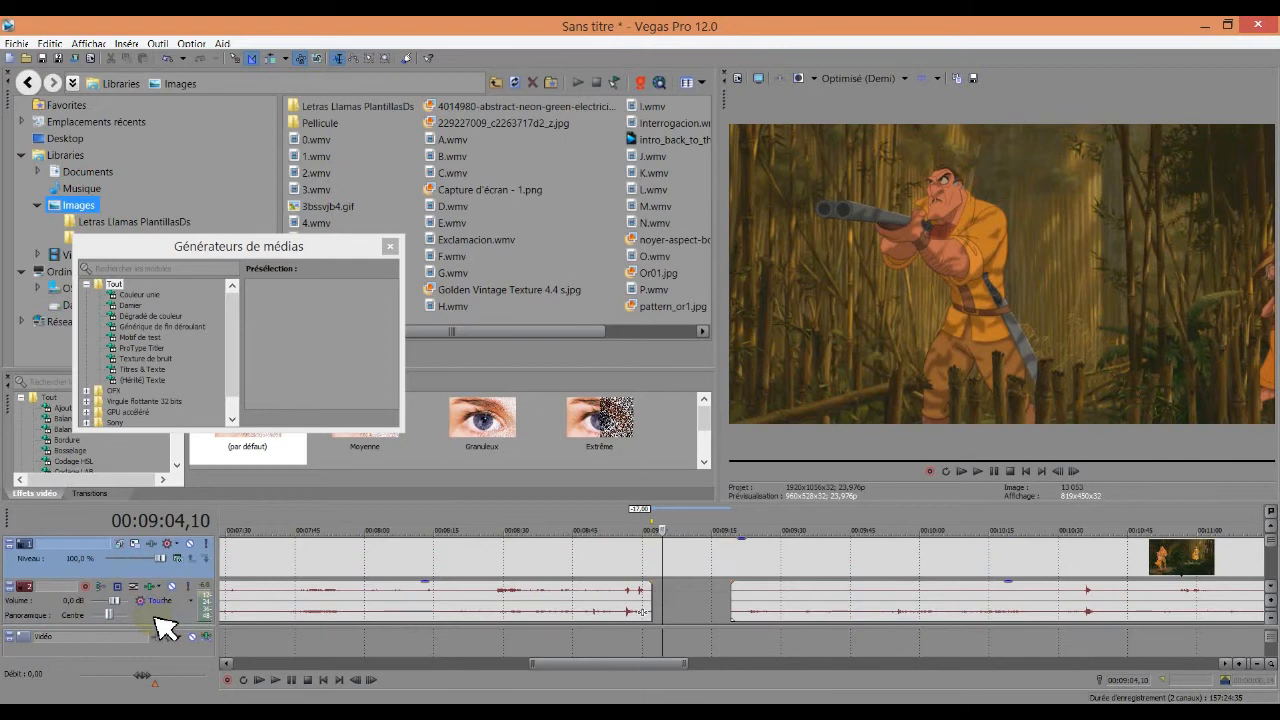
Step: Play the scene from 00:08:59,05 to check the audio cut on track 2
left_click(640, 528)
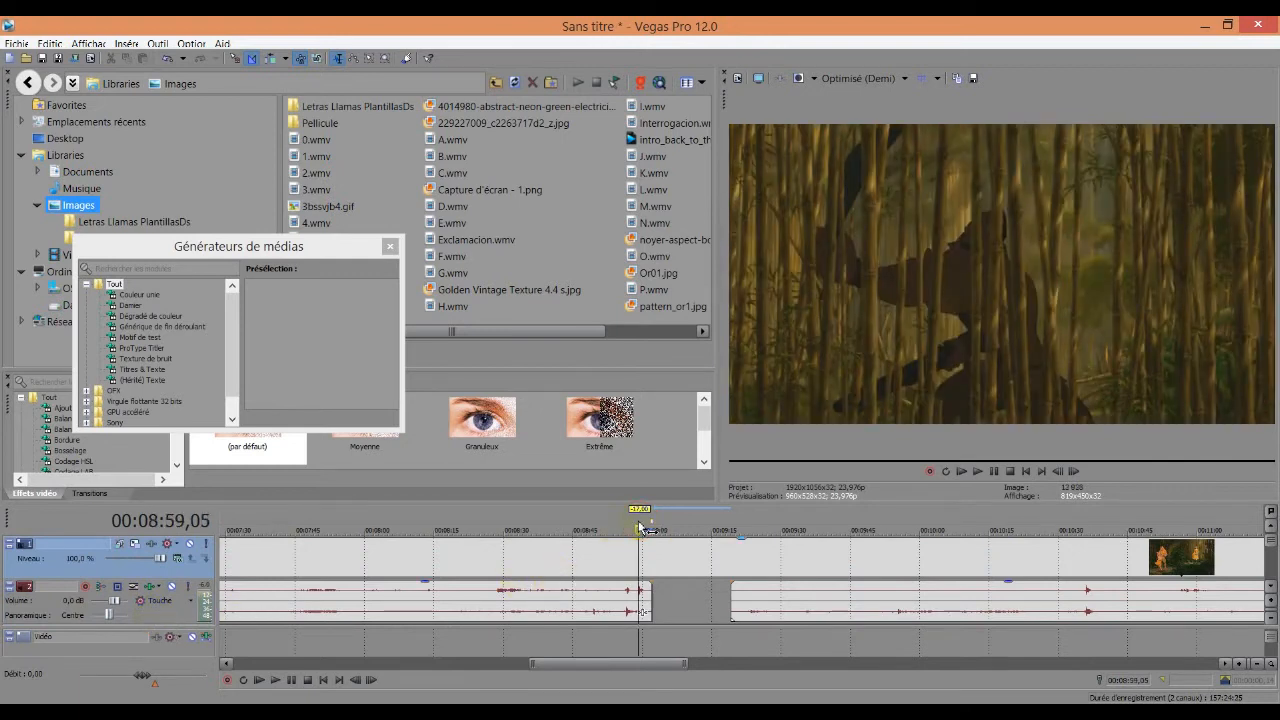
left_click(897, 396)
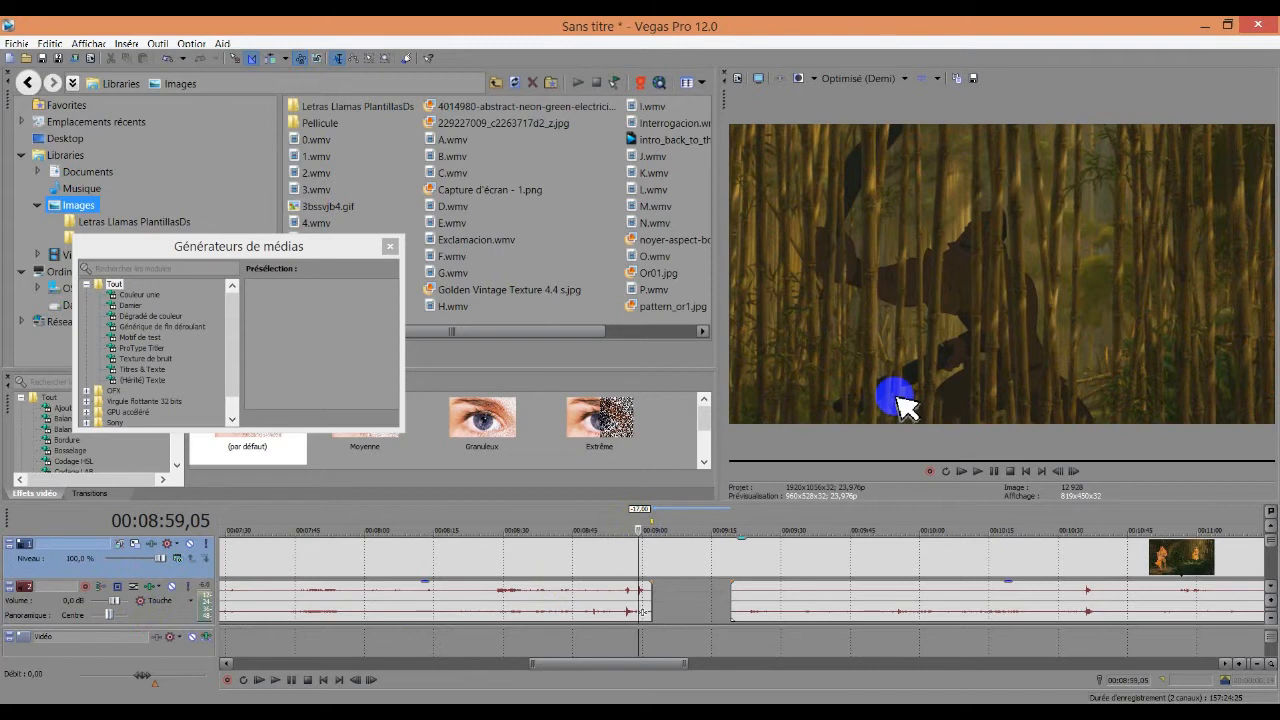
key("space")
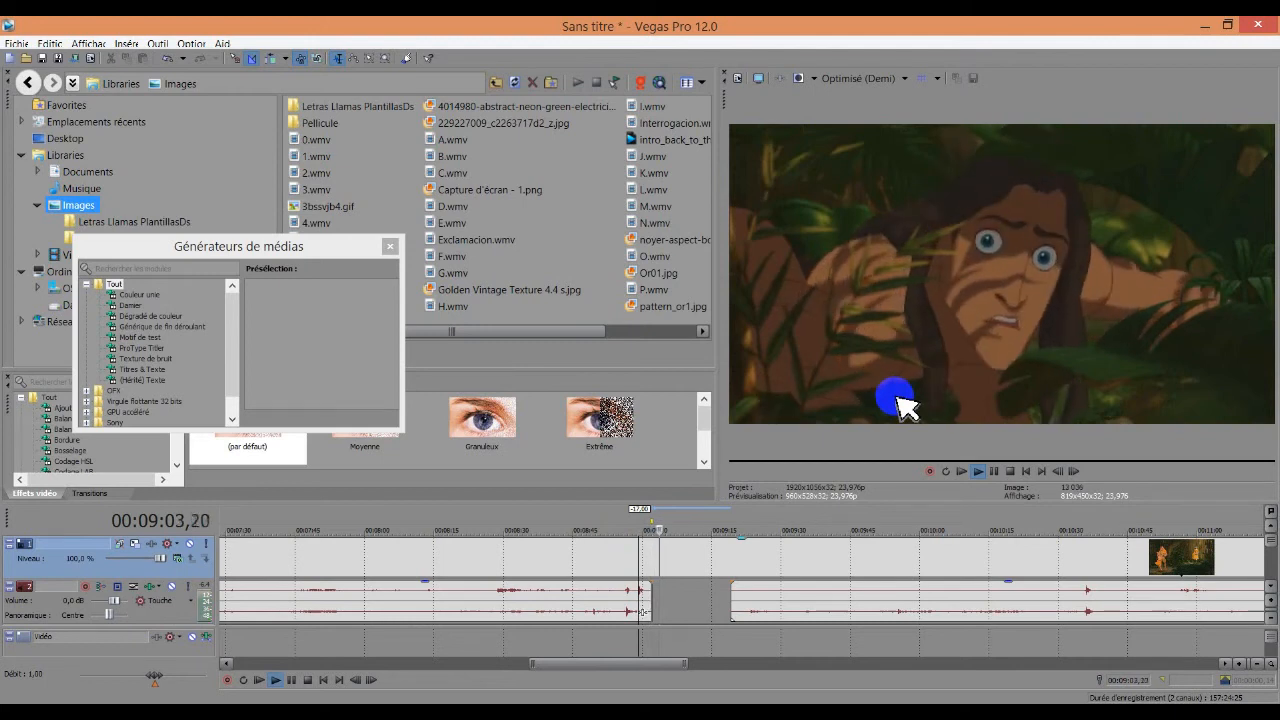
Step: Stop playback and try a fade-out of about 11 seconds before the track 2 gap, plus a fade-in on the segment after it
key("space")
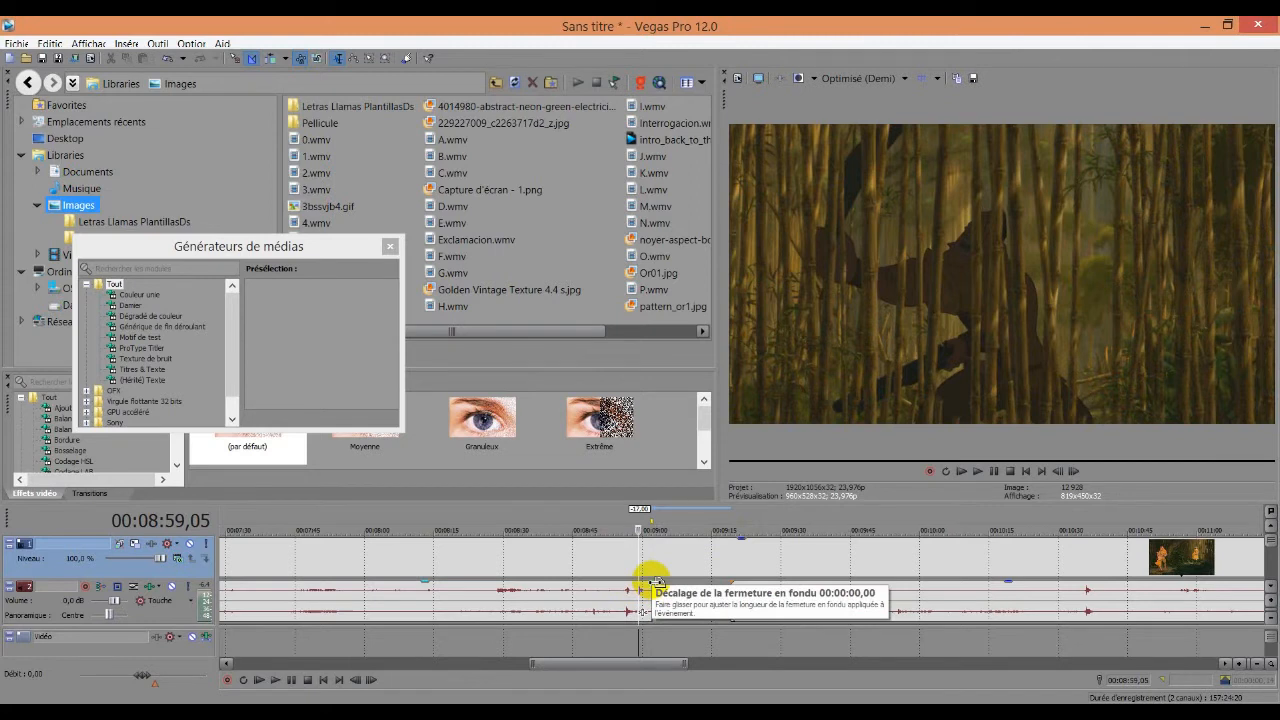
left_click(655, 582)
left_click_drag(655, 582, 605, 583)
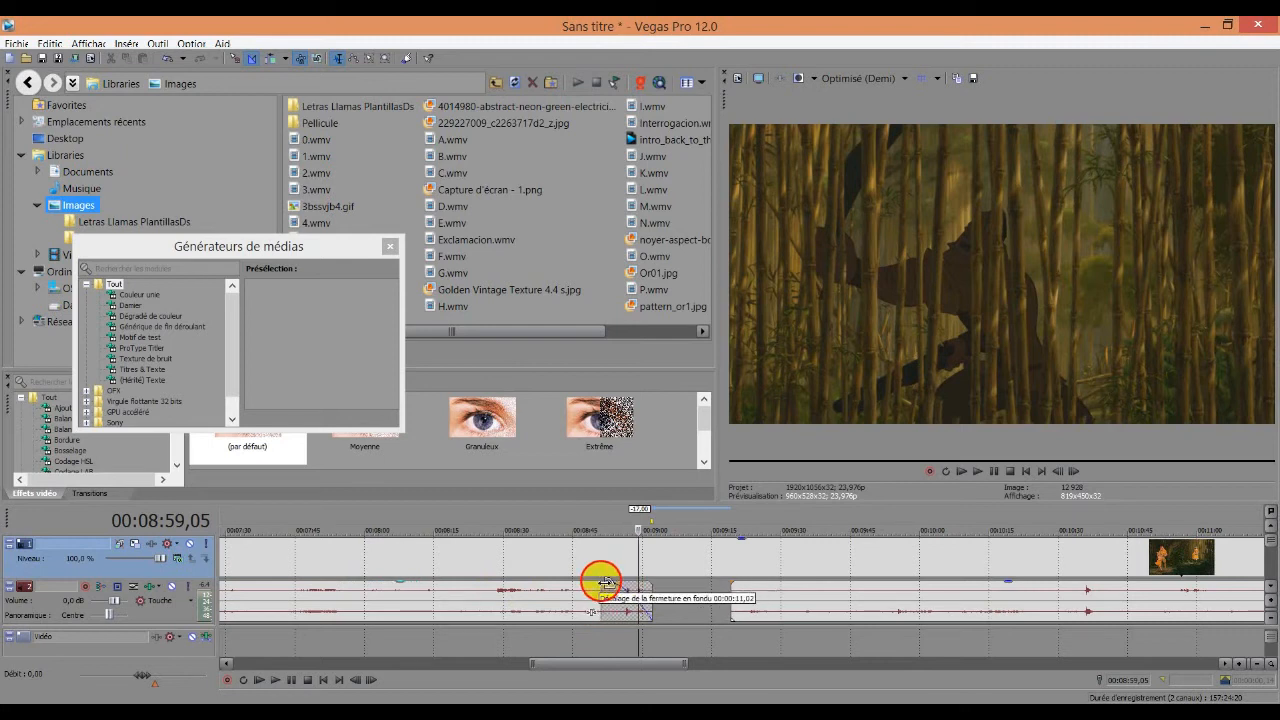
left_click_drag(605, 583, 706, 594)
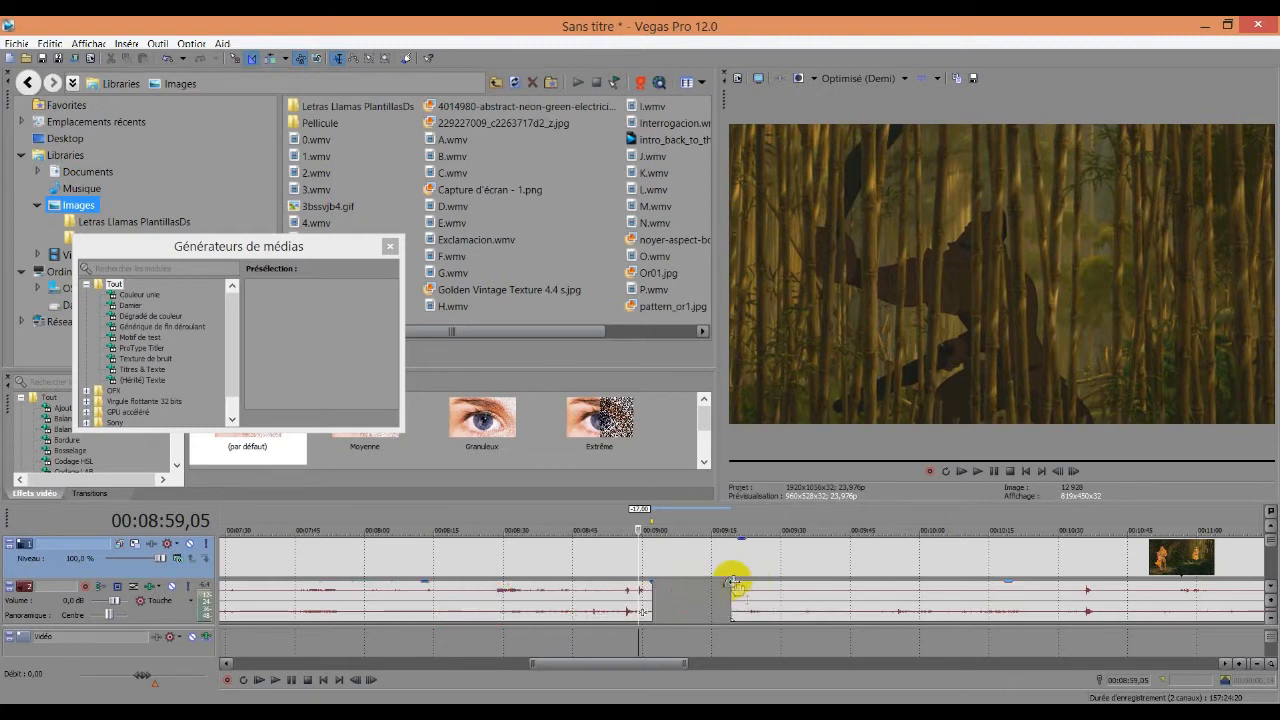
left_click_drag(731, 574, 705, 597)
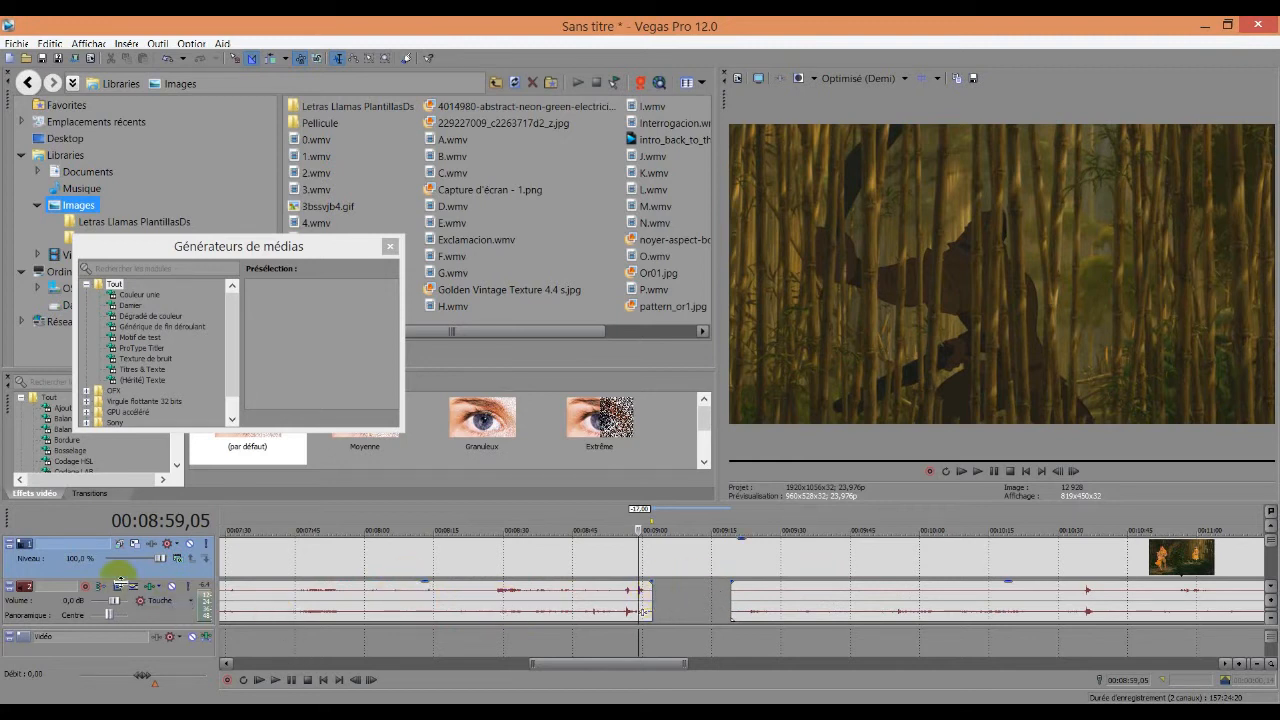
Step: Look through the video track and all the audio tracks of the movie in the timeline
scroll(128, 572, "down", 2)
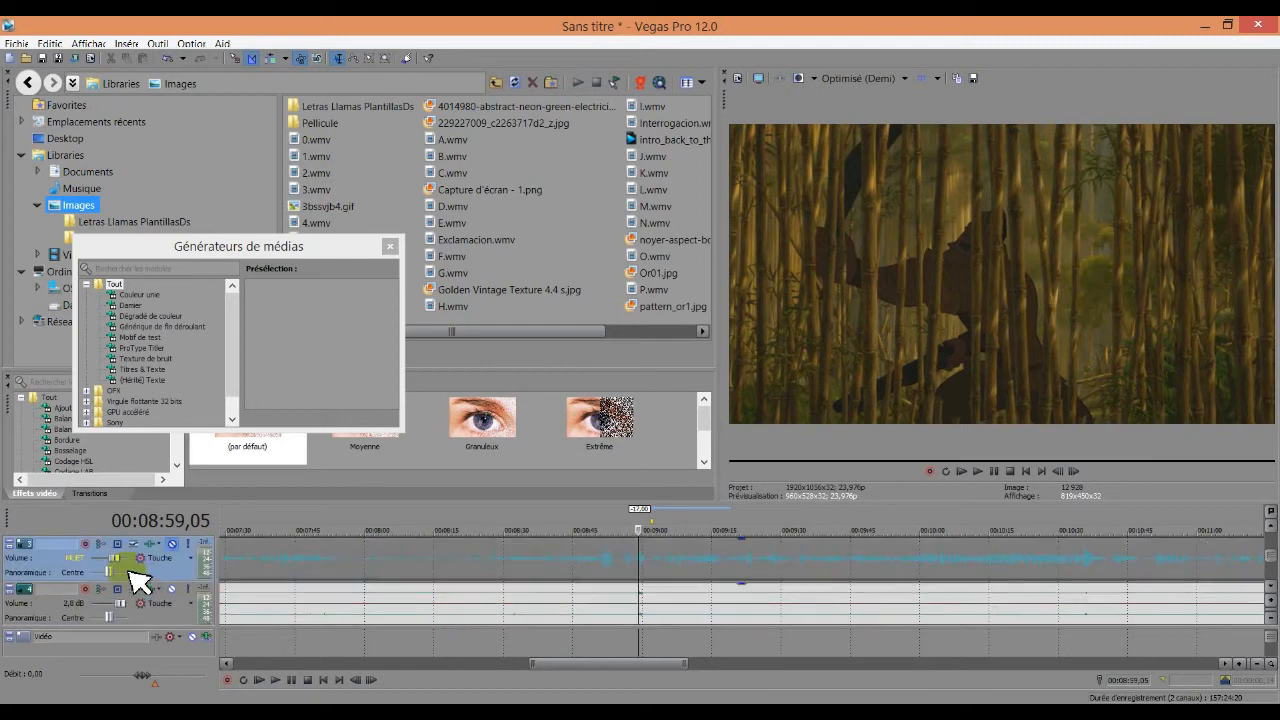
scroll(128, 572, "up", 2)
scroll(135, 580, "down", 2)
scroll(128, 572, "down", 1)
scroll(128, 572, "up", 2)
scroll(128, 572, "down", 2)
scroll(135, 580, "up", 2)
key("Down")
key("Down")
key("Up")
key("Up")
key("Up")
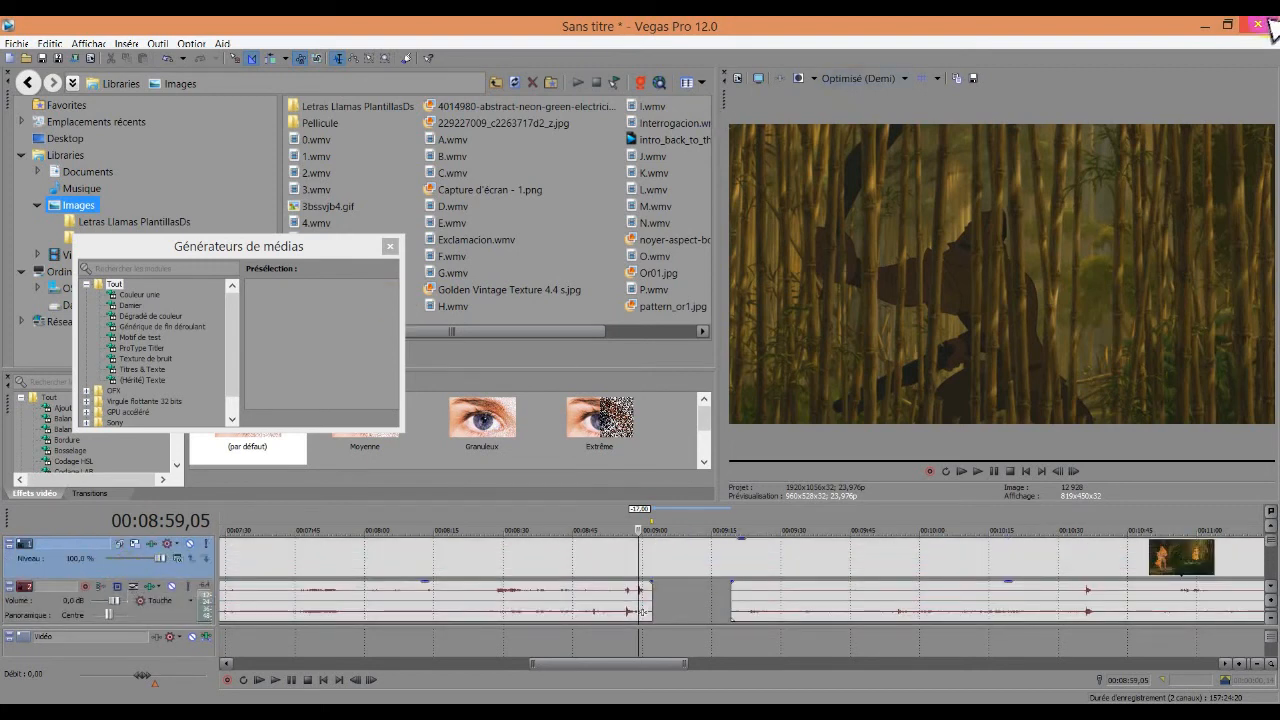
Step: Select the Windows Media Video V11 HD 720 template at 5 Mbits/s in the render settings and leave without rendering
mouse_move(1270, 20)
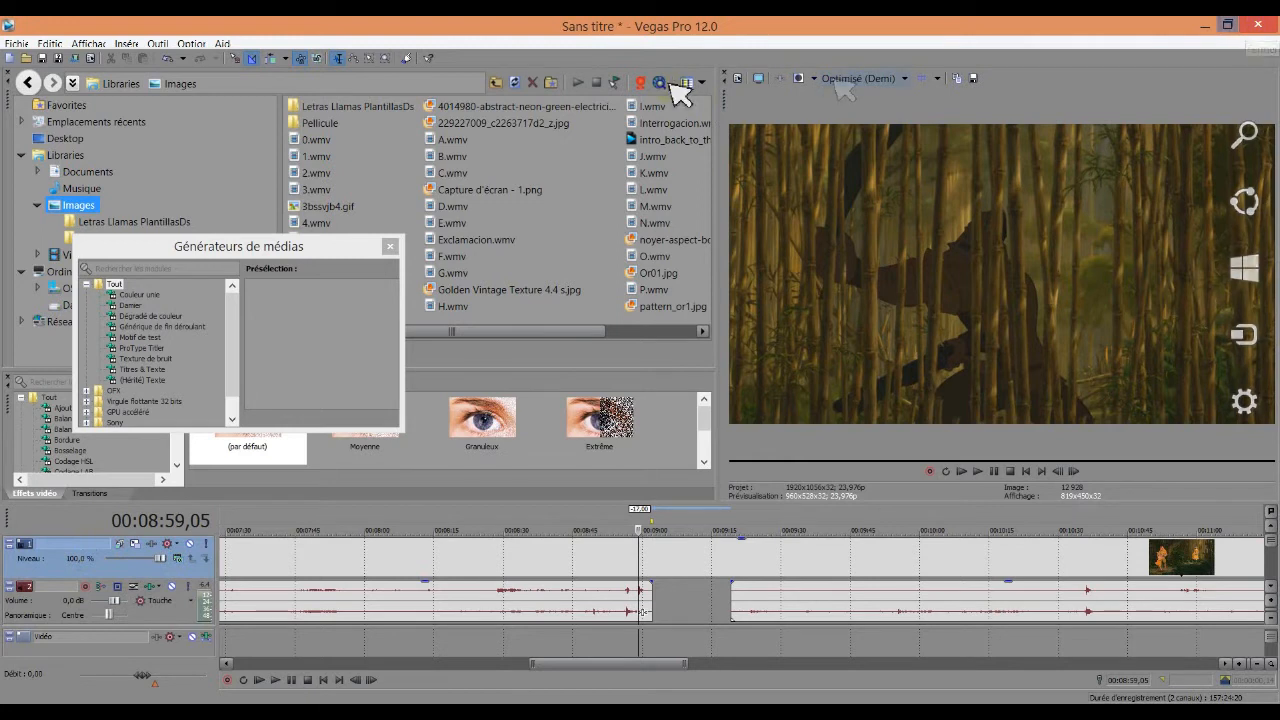
left_click(12, 42)
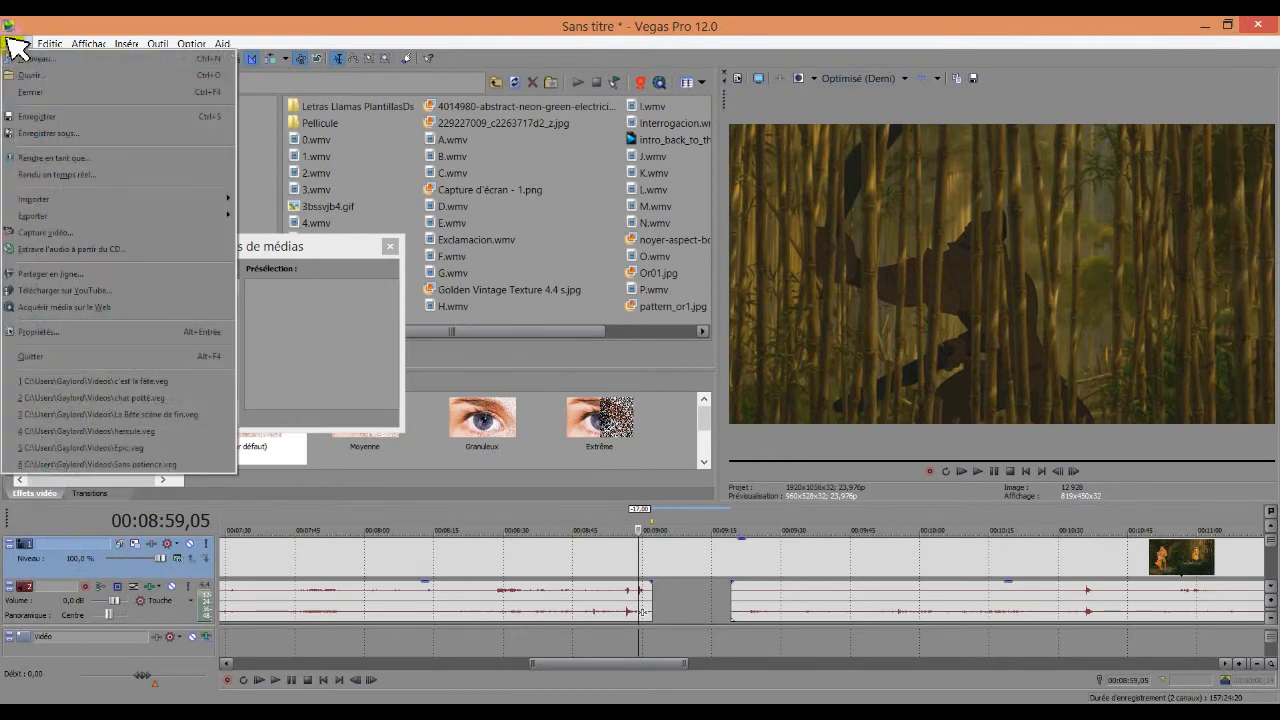
left_click(76, 157)
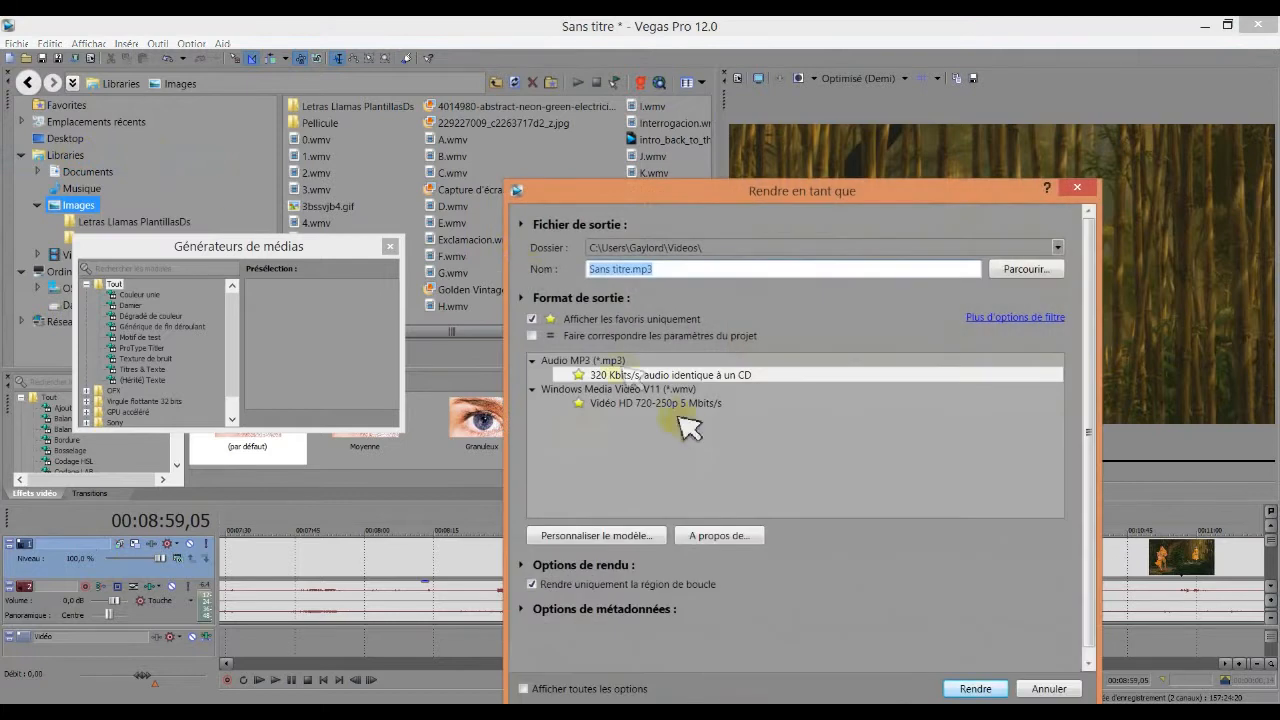
left_click(665, 403)
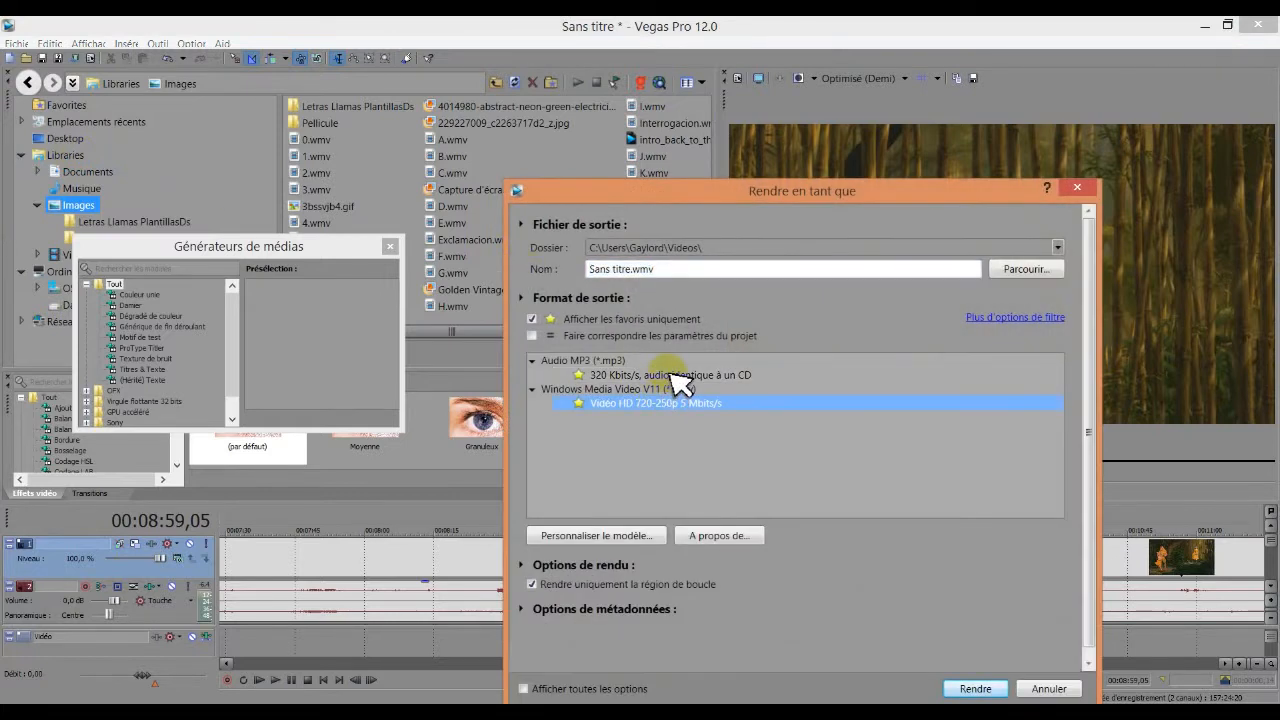
left_click(1077, 187)
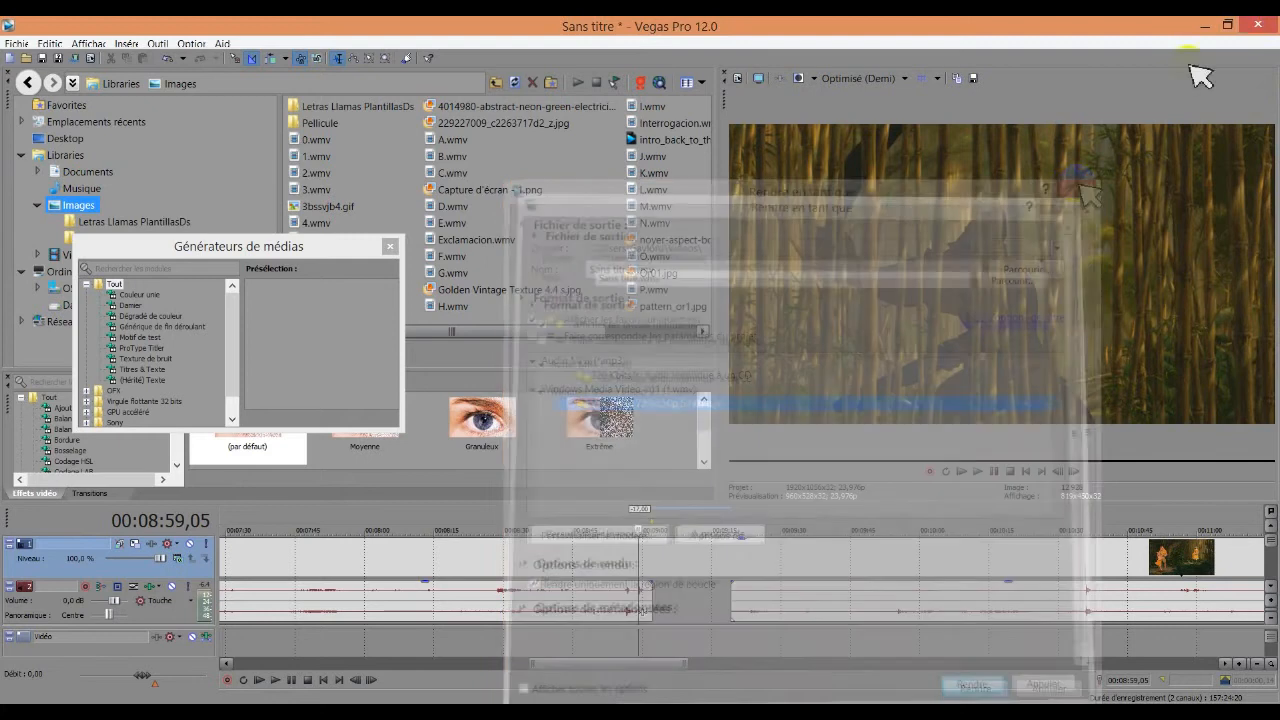
Step: Close the project without saving its changes and switch to Freemake Video Converter
left_click(1250, 26)
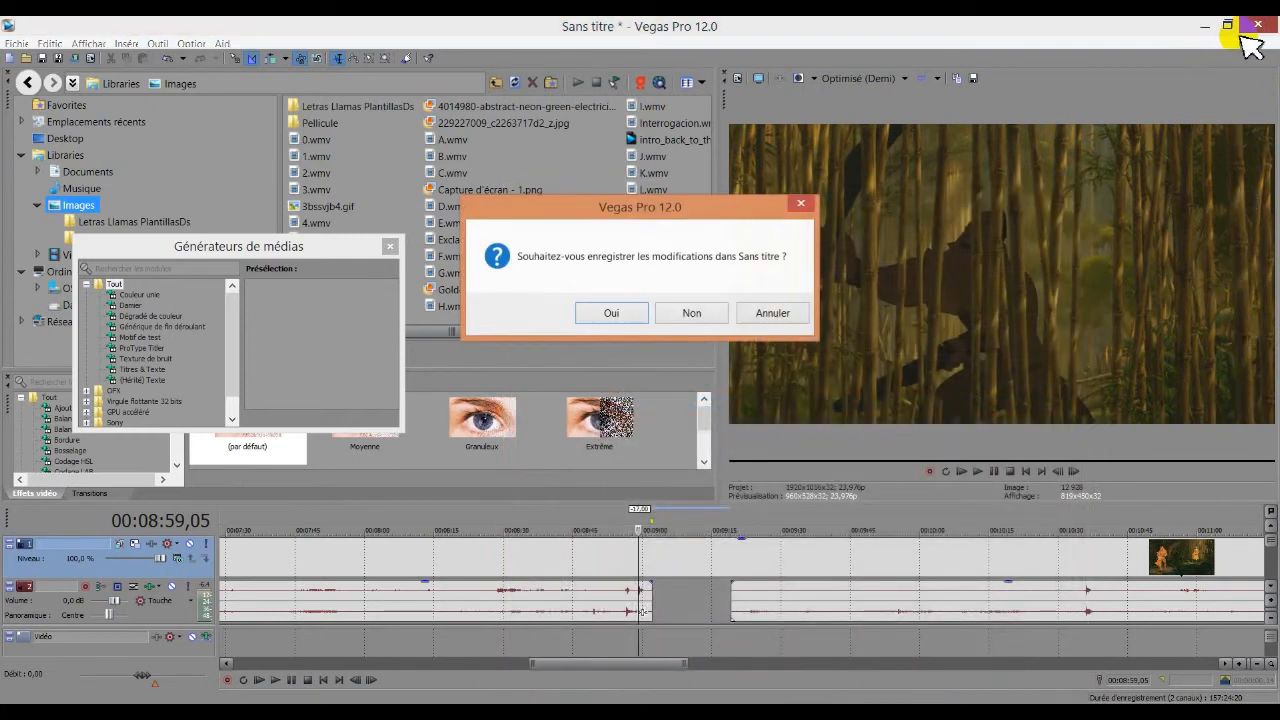
left_click(695, 314)
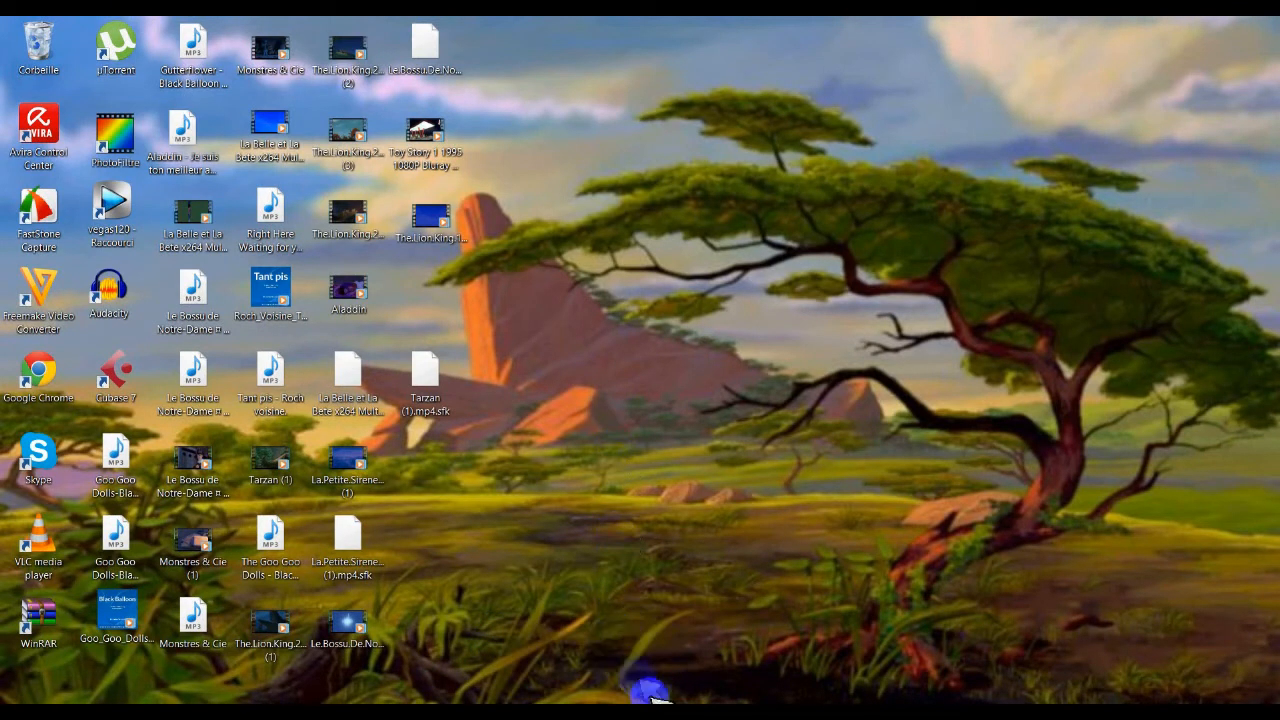
left_click(646, 710)
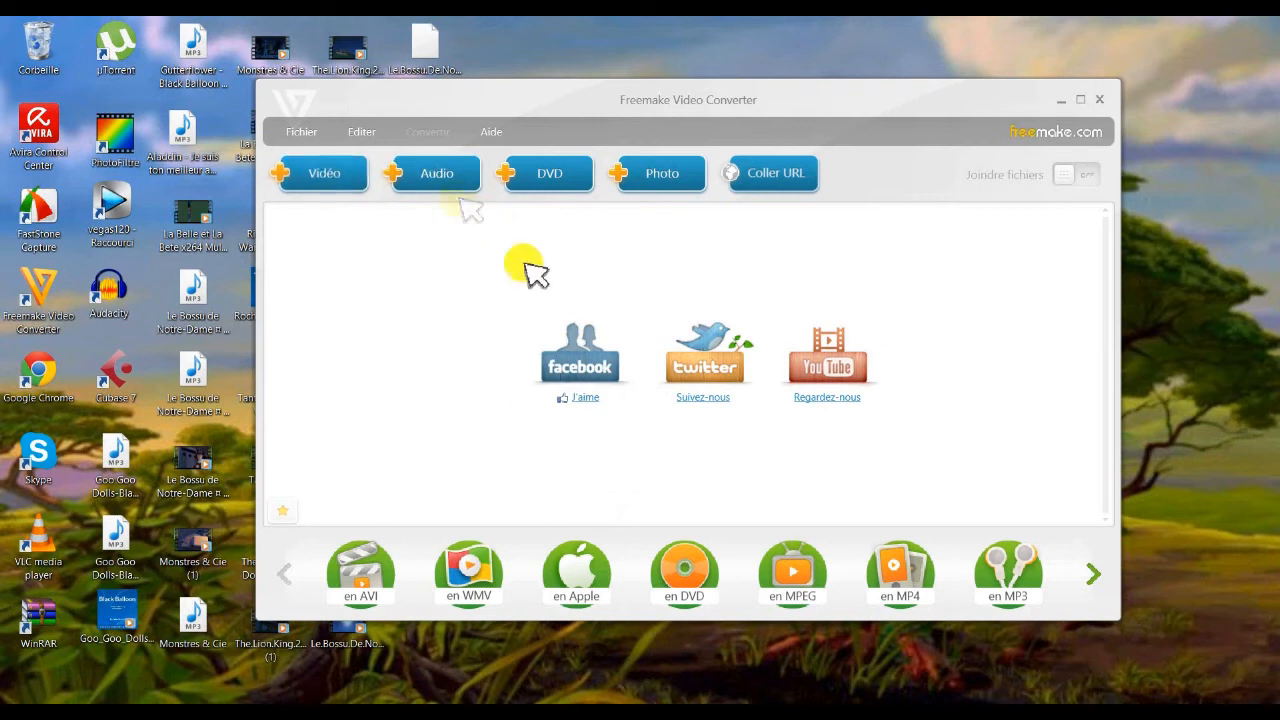
left_click(341, 182)
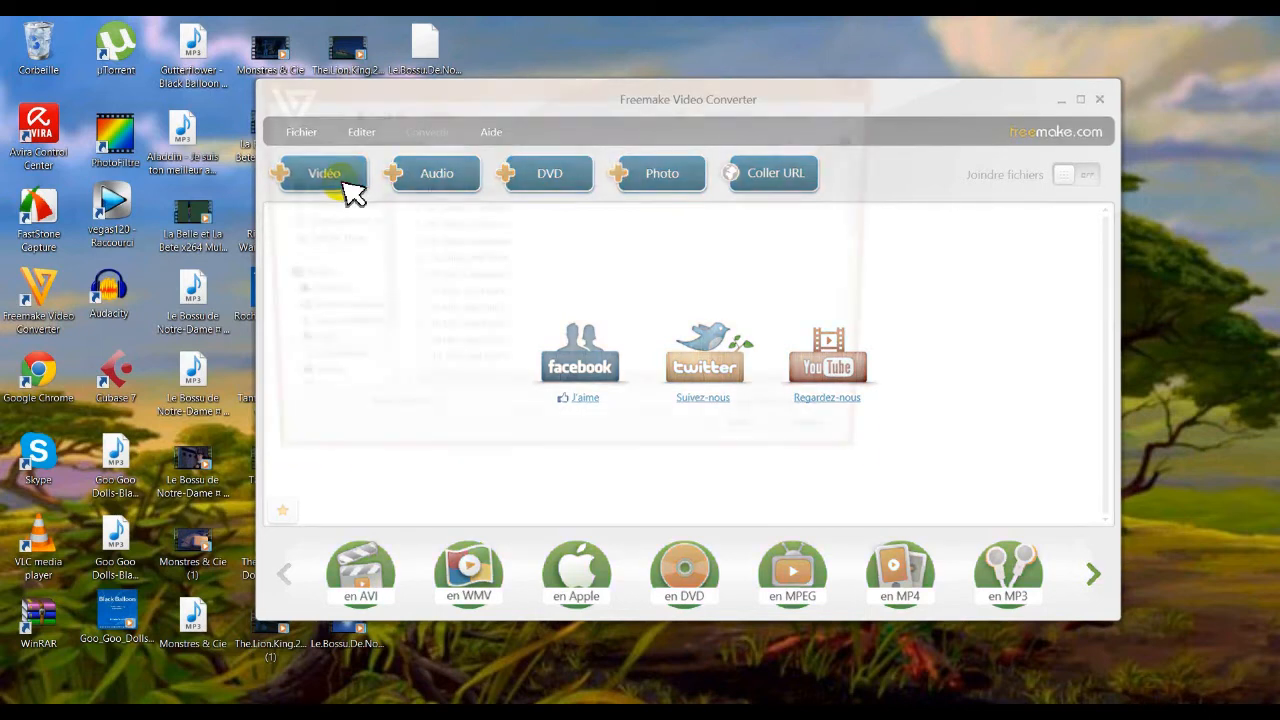
left_click(337, 280)
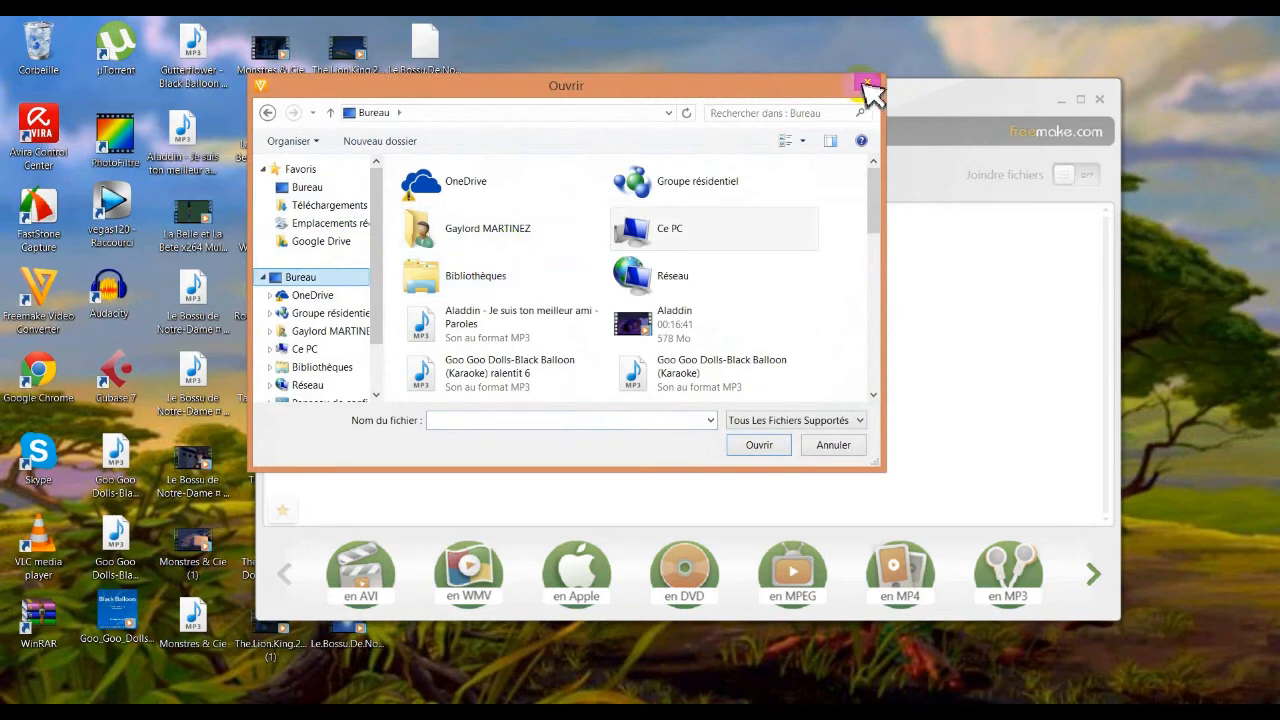
left_click(864, 84)
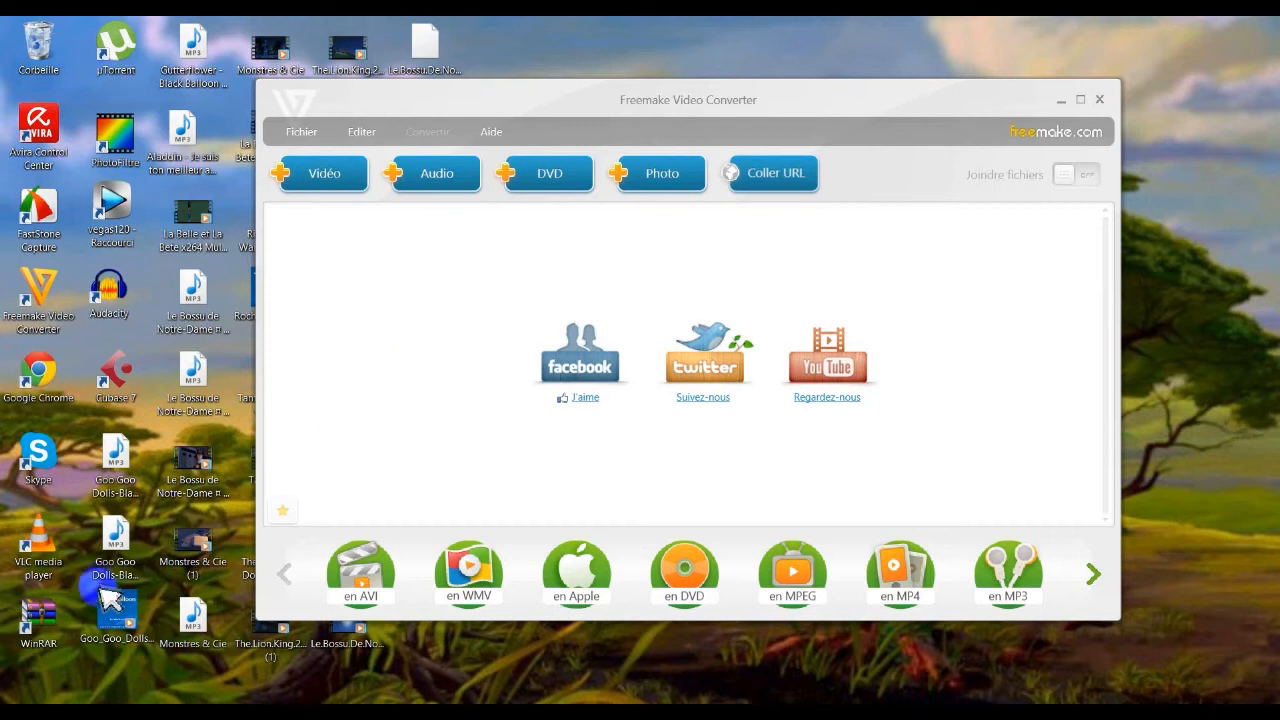
Step: Check in File Explorer that Seagate Expansion Drive (G:) is accessible and close the window
left_click(109, 708)
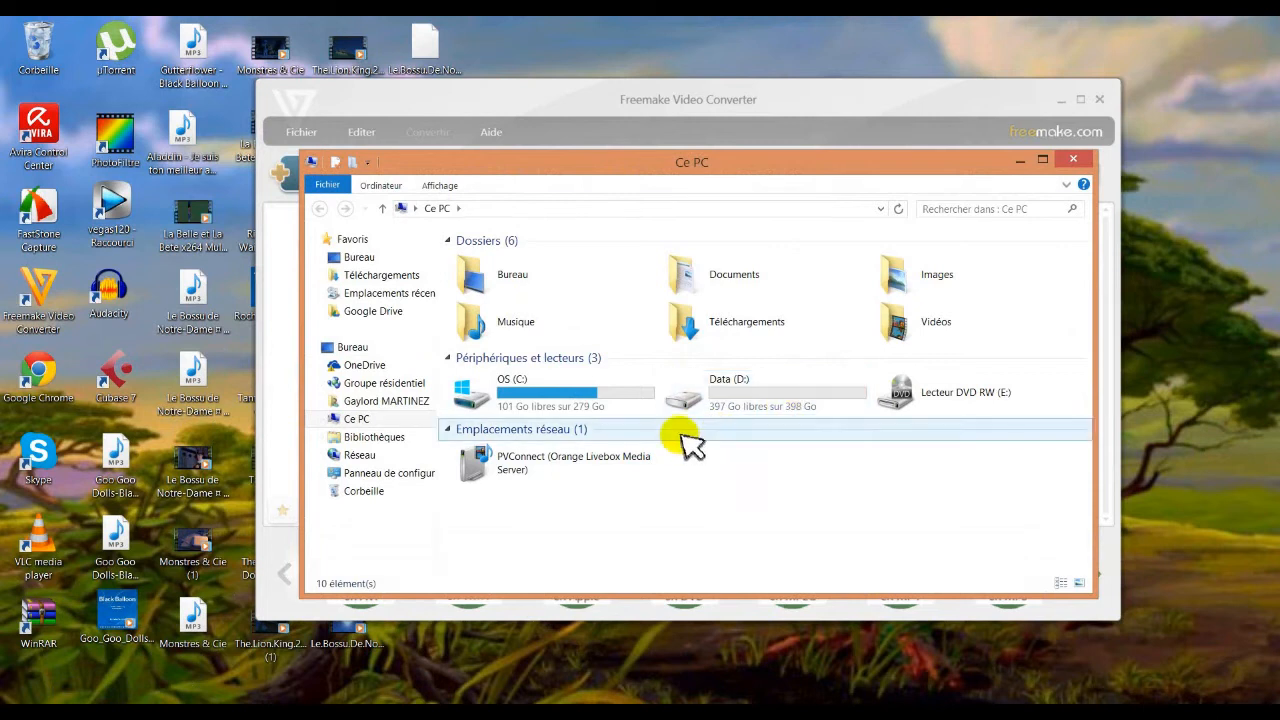
double_click(566, 449)
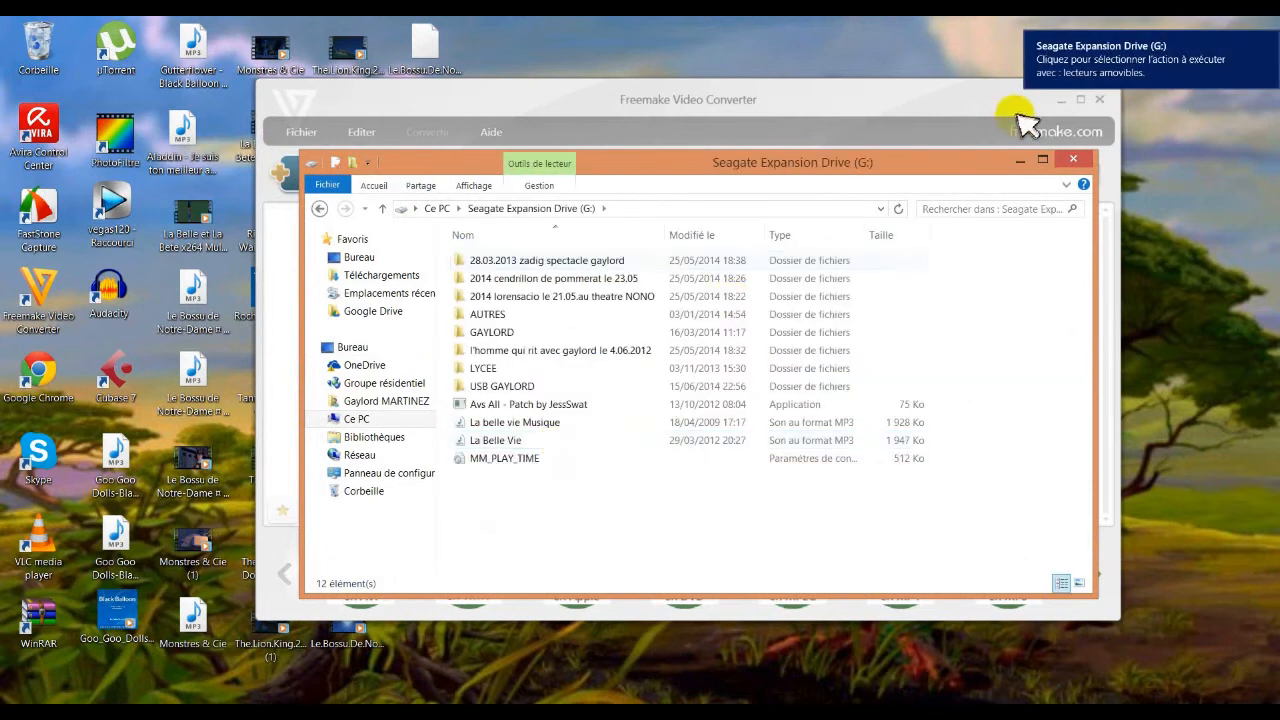
left_click(1073, 159)
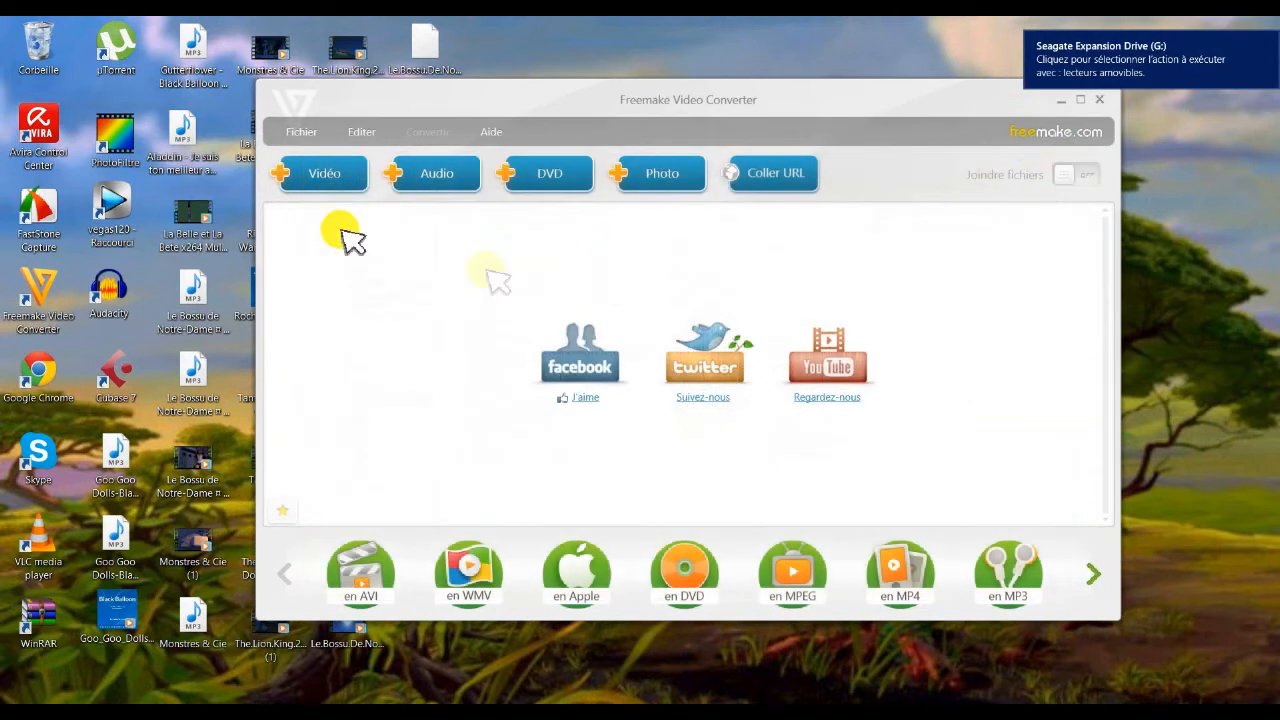
Step: Start adding a video to the converter and browse to Seagate Expansion Drive (G:)
left_click(345, 182)
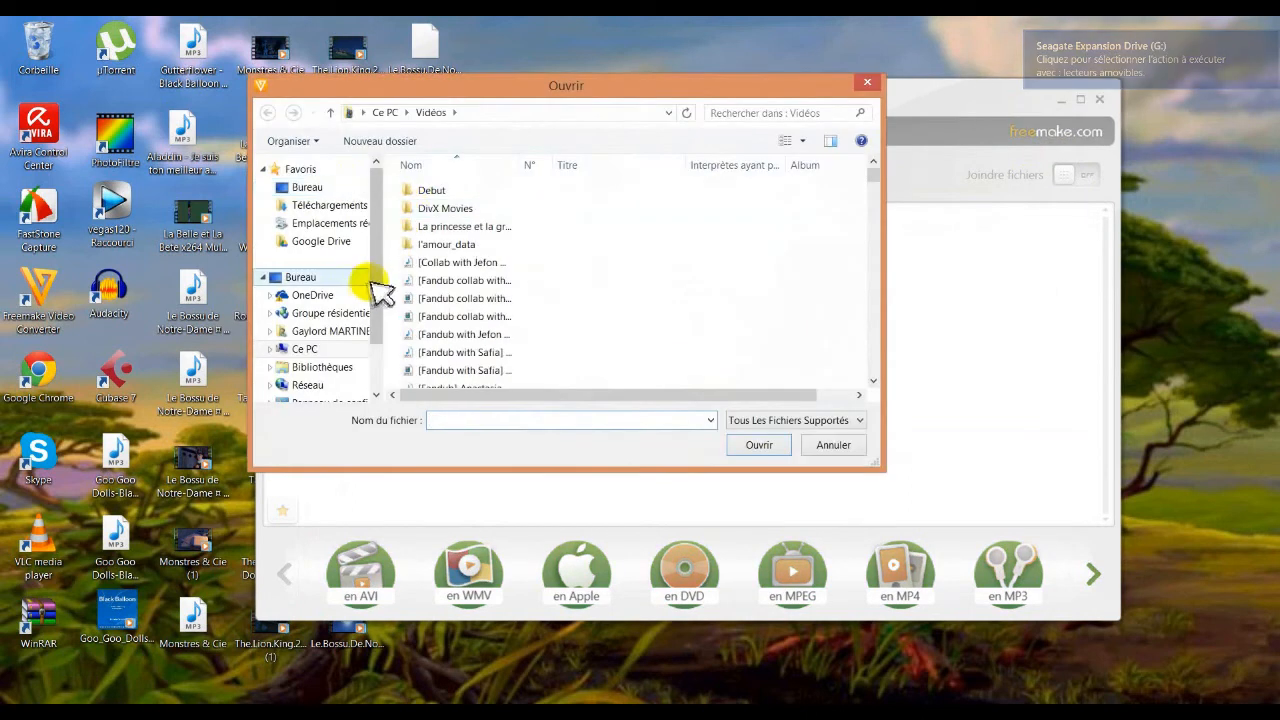
left_click_drag(378, 294, 383, 335)
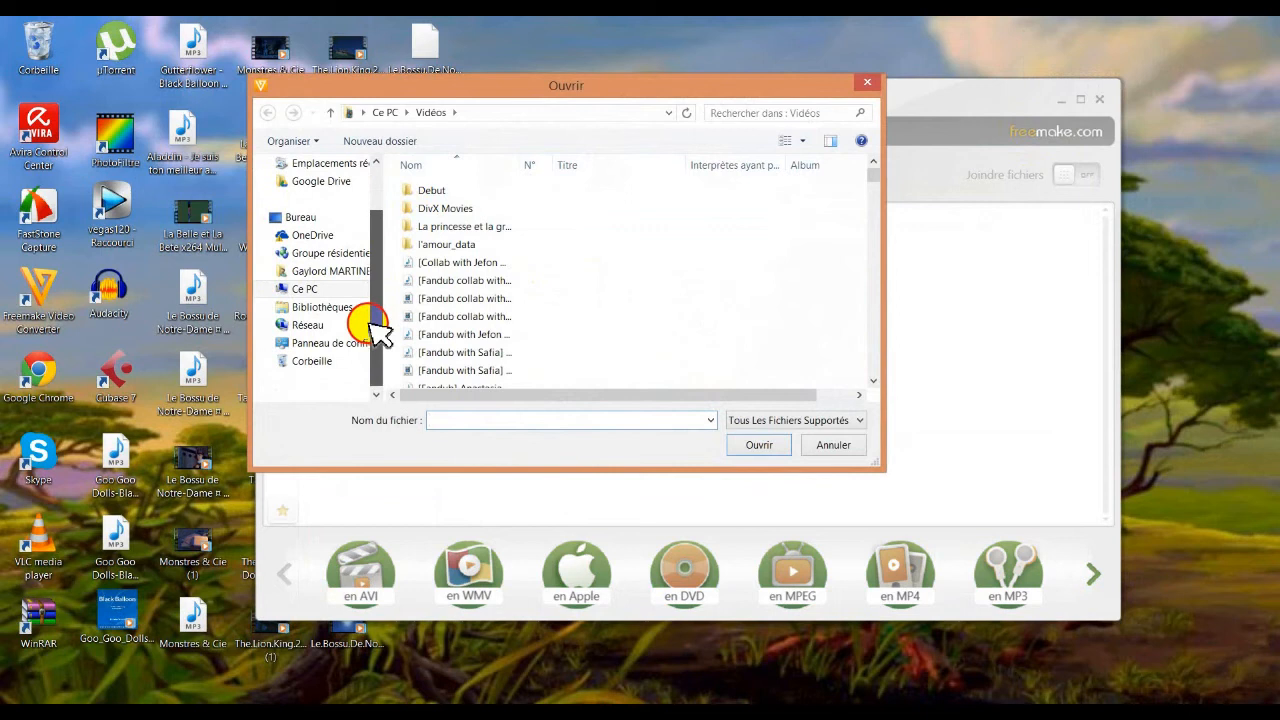
left_click(337, 274)
left_click(344, 288)
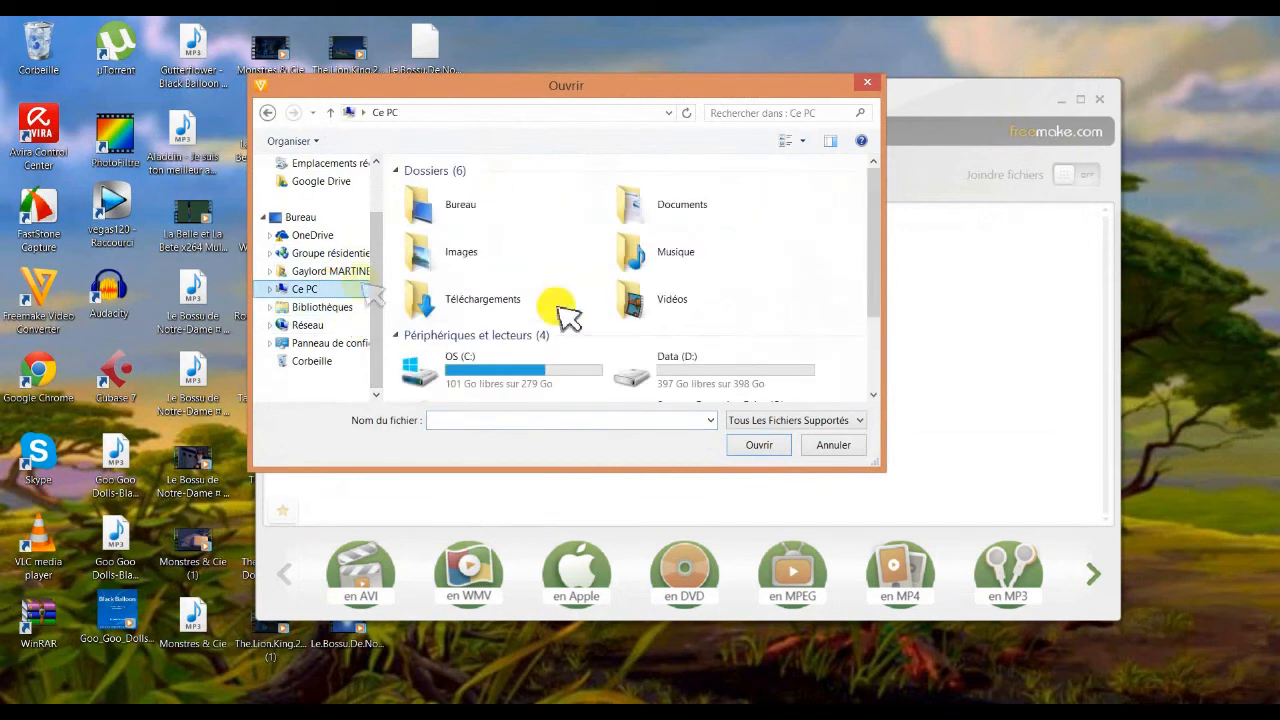
left_click_drag(880, 286, 877, 371)
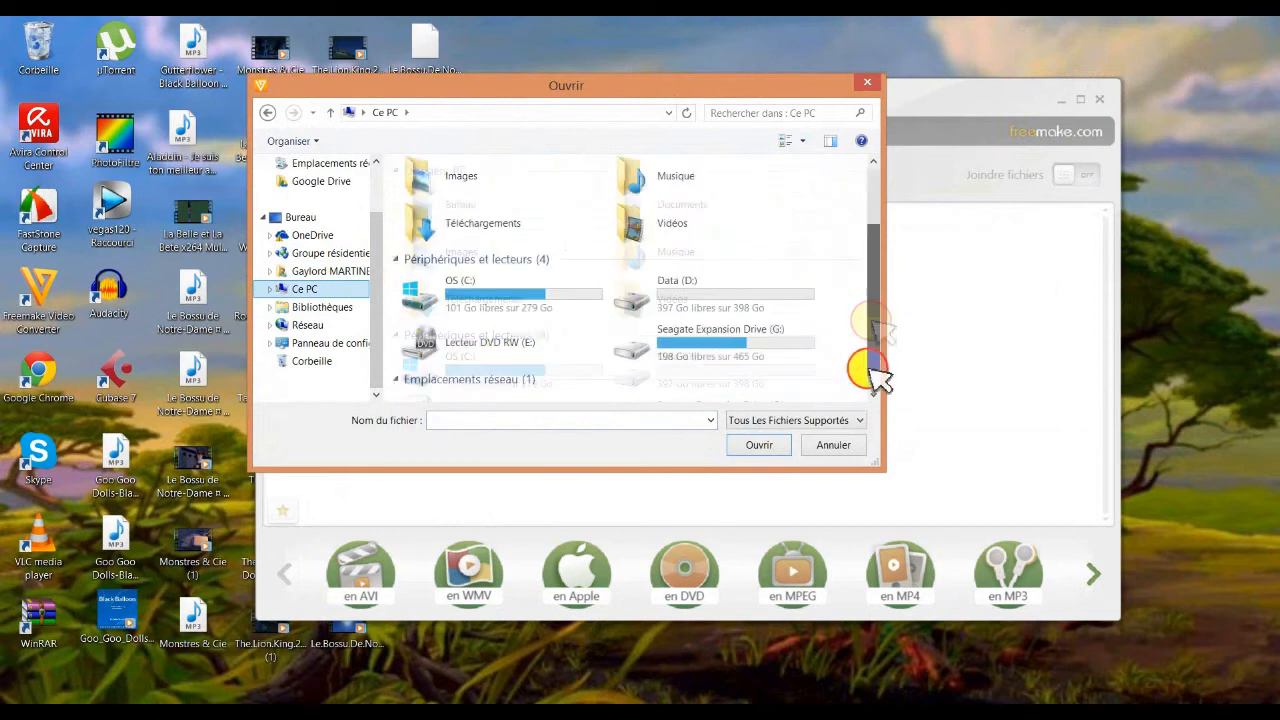
double_click(692, 294)
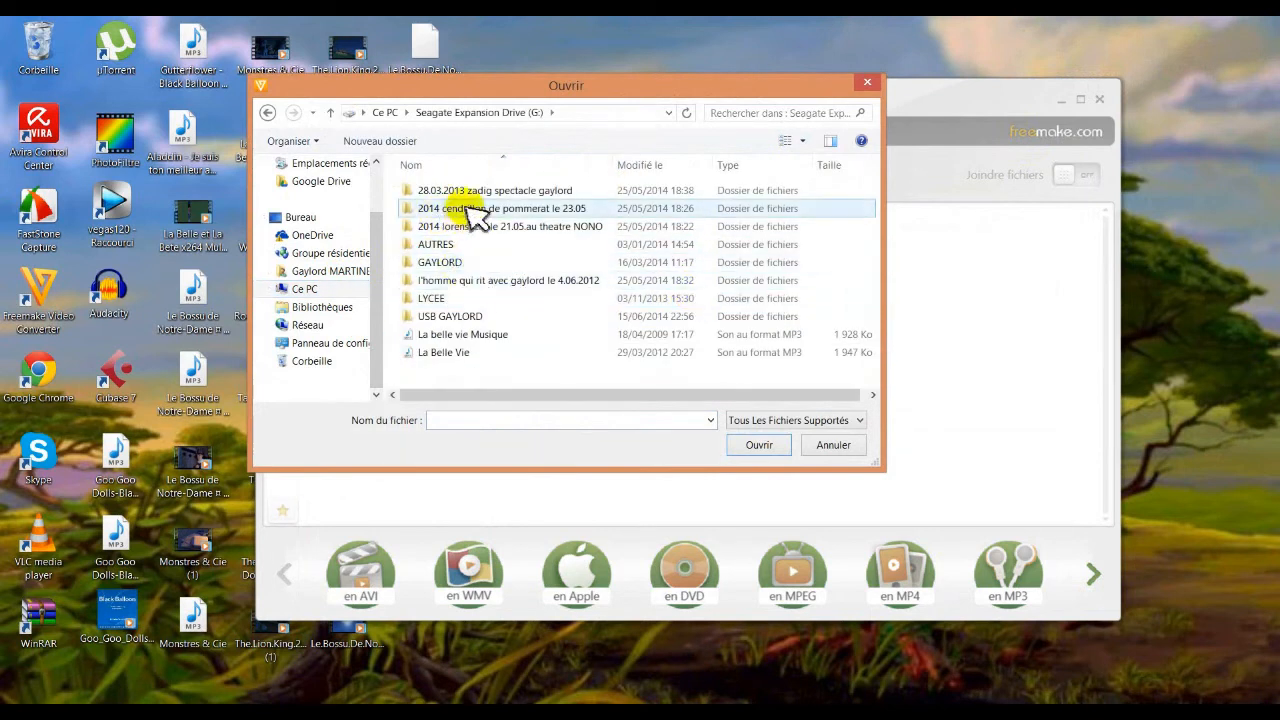
Step: Add the film La.Petite.Sirene.1989.1080p from the FILMS ET SERIES folder inside the owner's folder
double_click(462, 262)
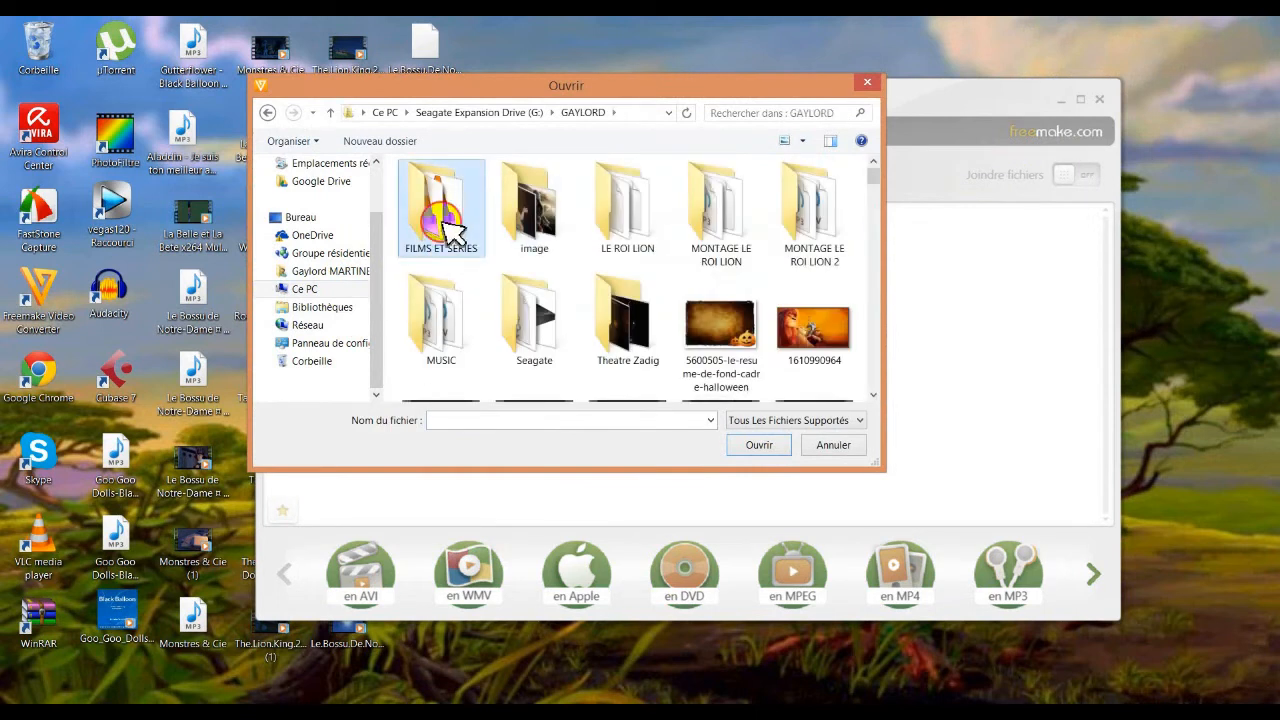
double_click(448, 240)
key("l")
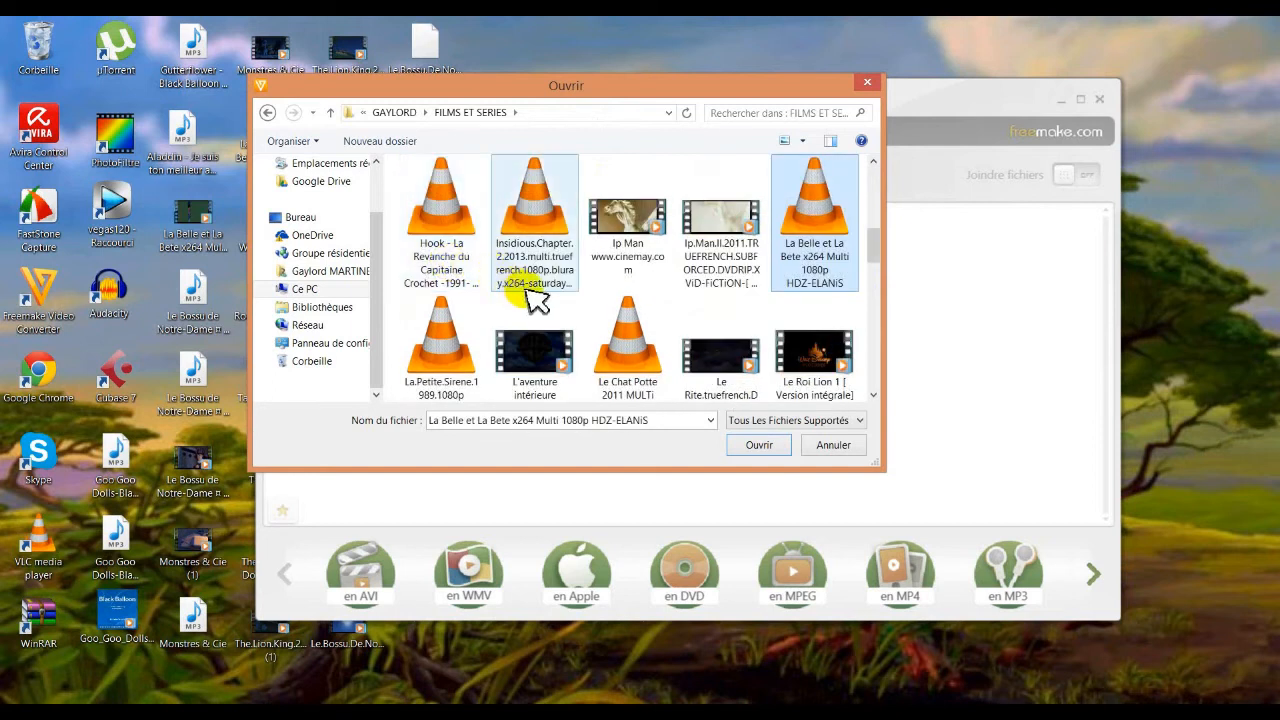
double_click(462, 366)
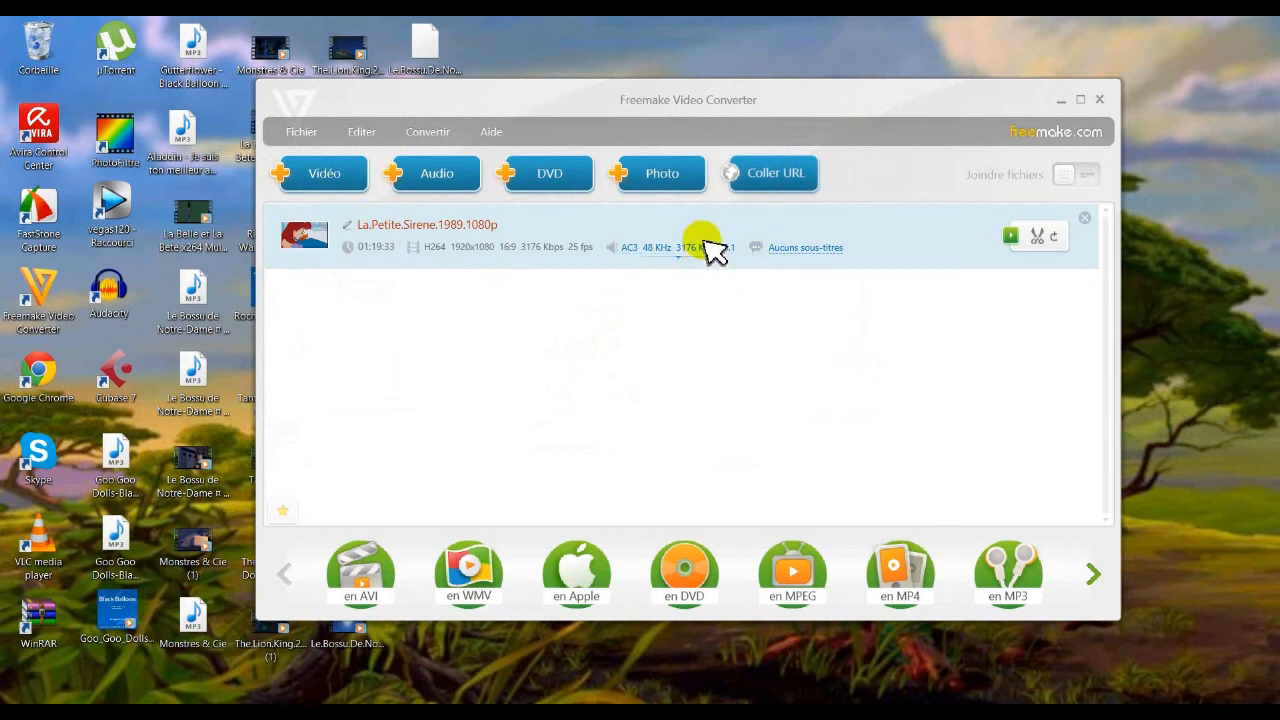
Step: Choose the second AC3 48 KHz 5.1 audio track for the film and close the converter without converting
left_click(712, 248)
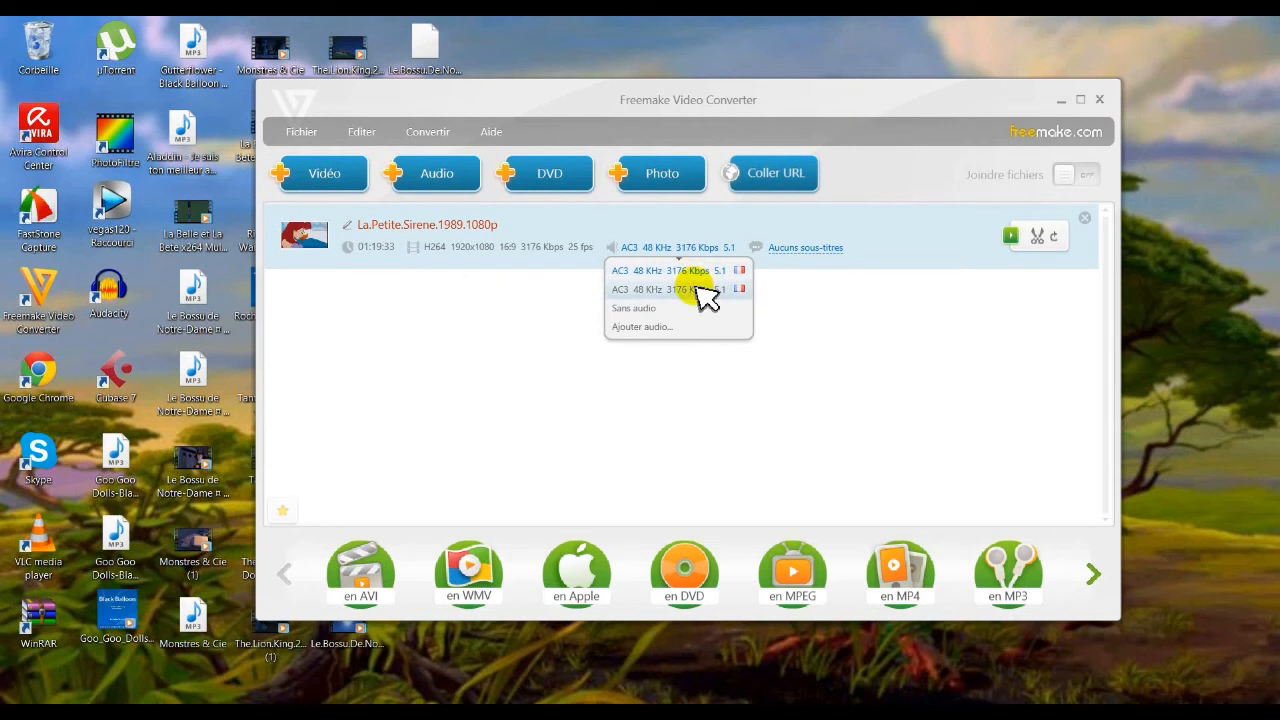
left_click(700, 289)
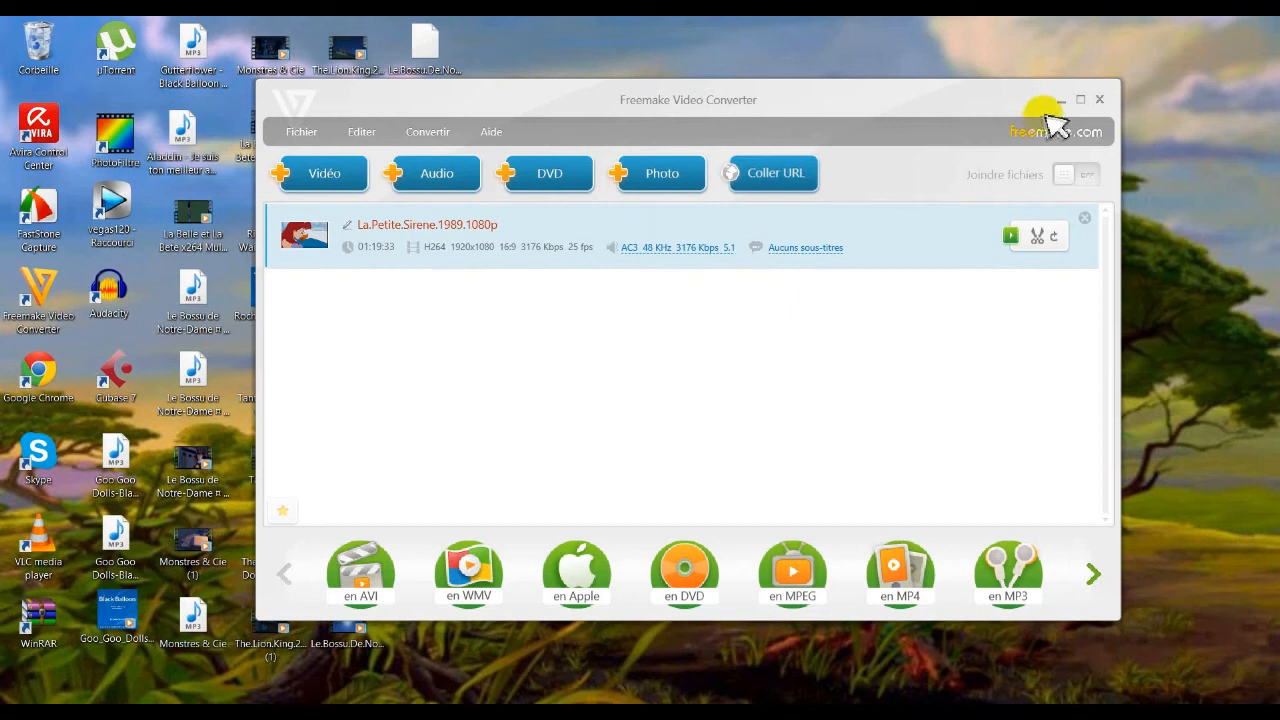
left_click(1103, 99)
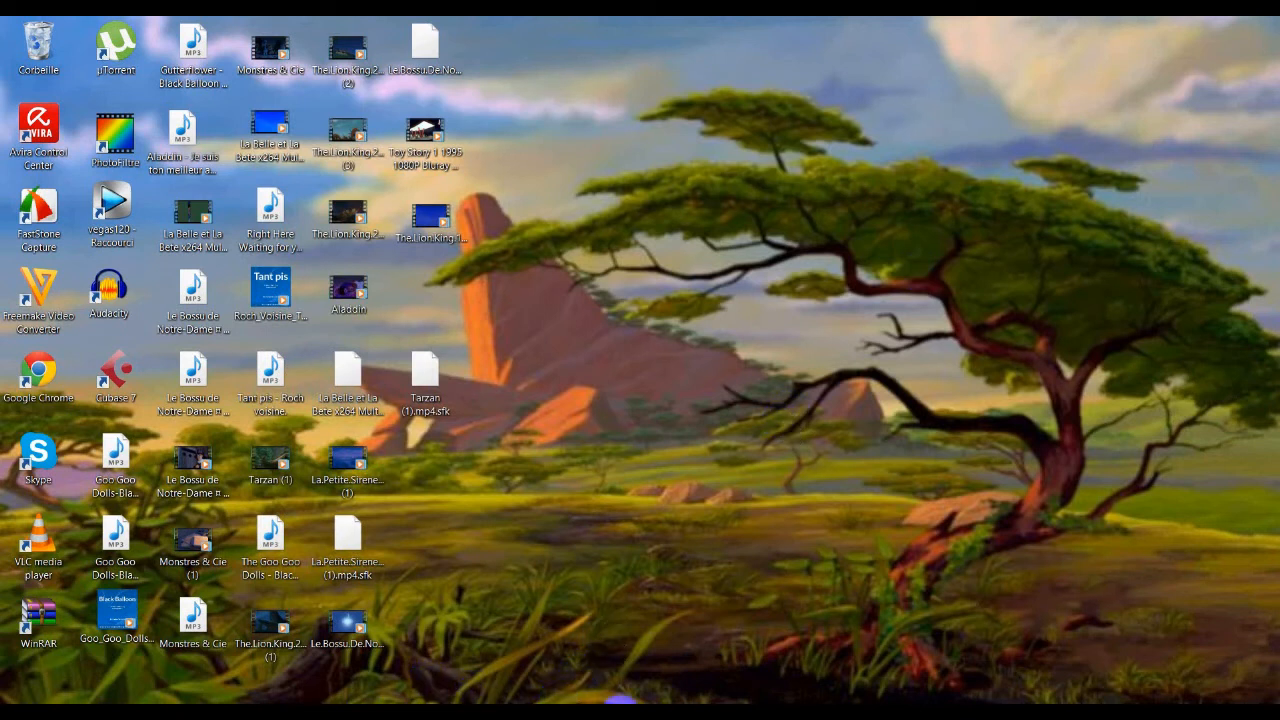
Step: Switch to Vegas Pro, open La.Petite.Sirene.1989.1080p (1) from the desktop and match the project's video settings to the film
left_click(571, 703)
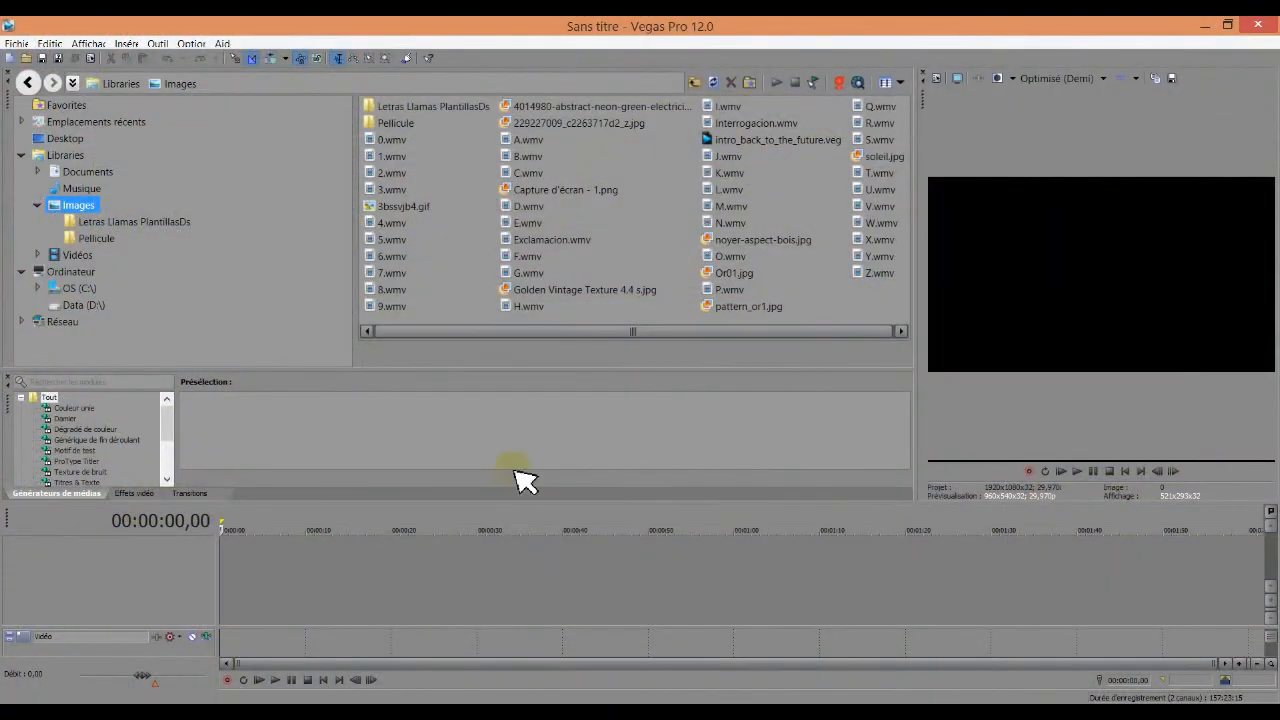
left_click(17, 43)
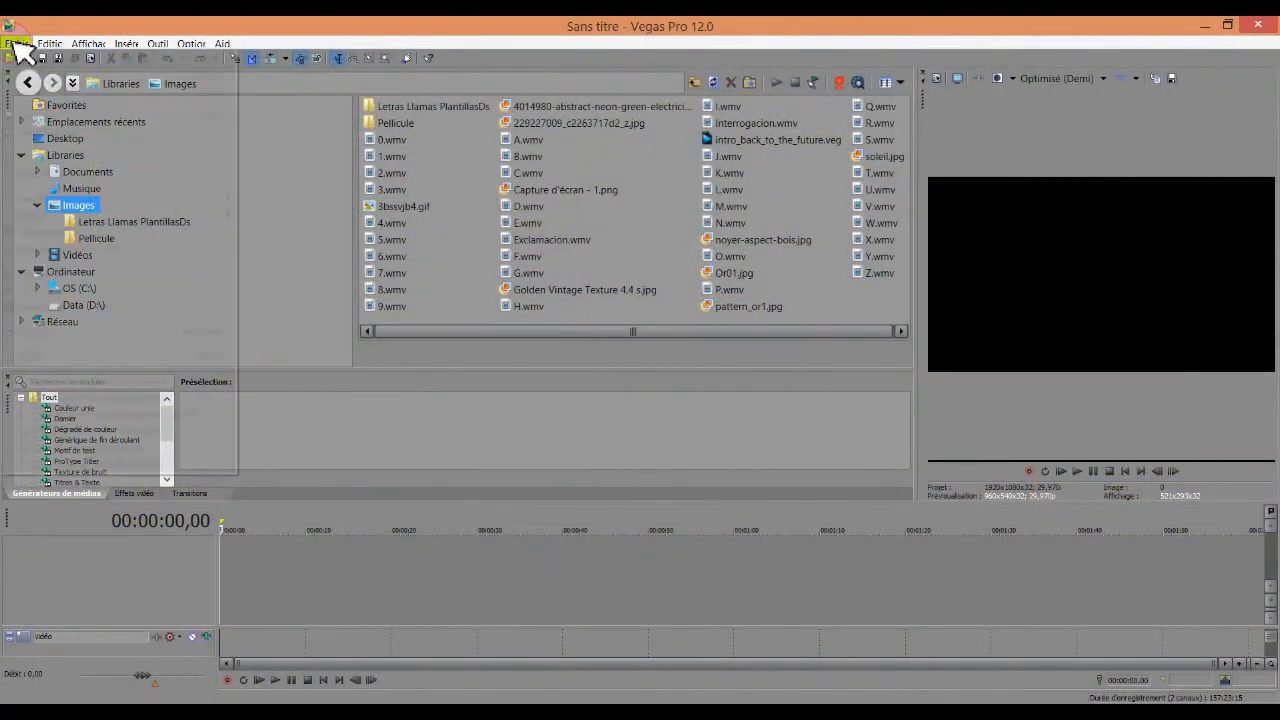
left_click(56, 76)
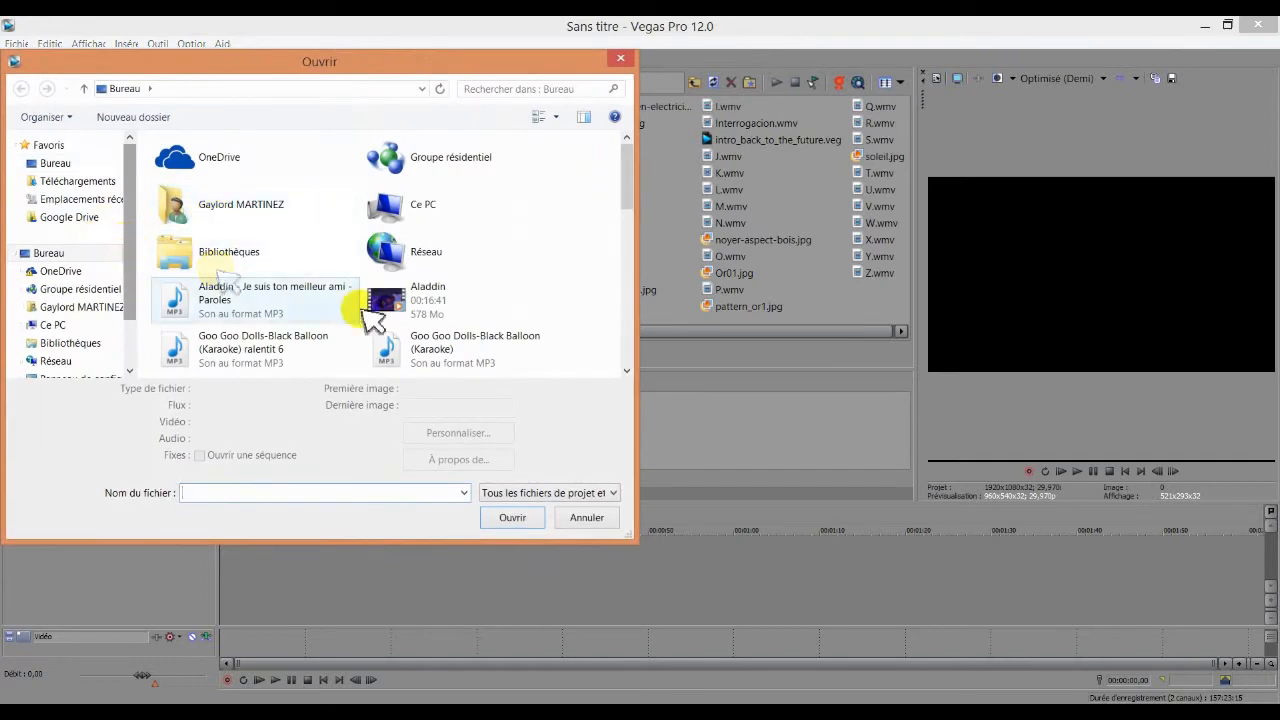
left_click(310, 310)
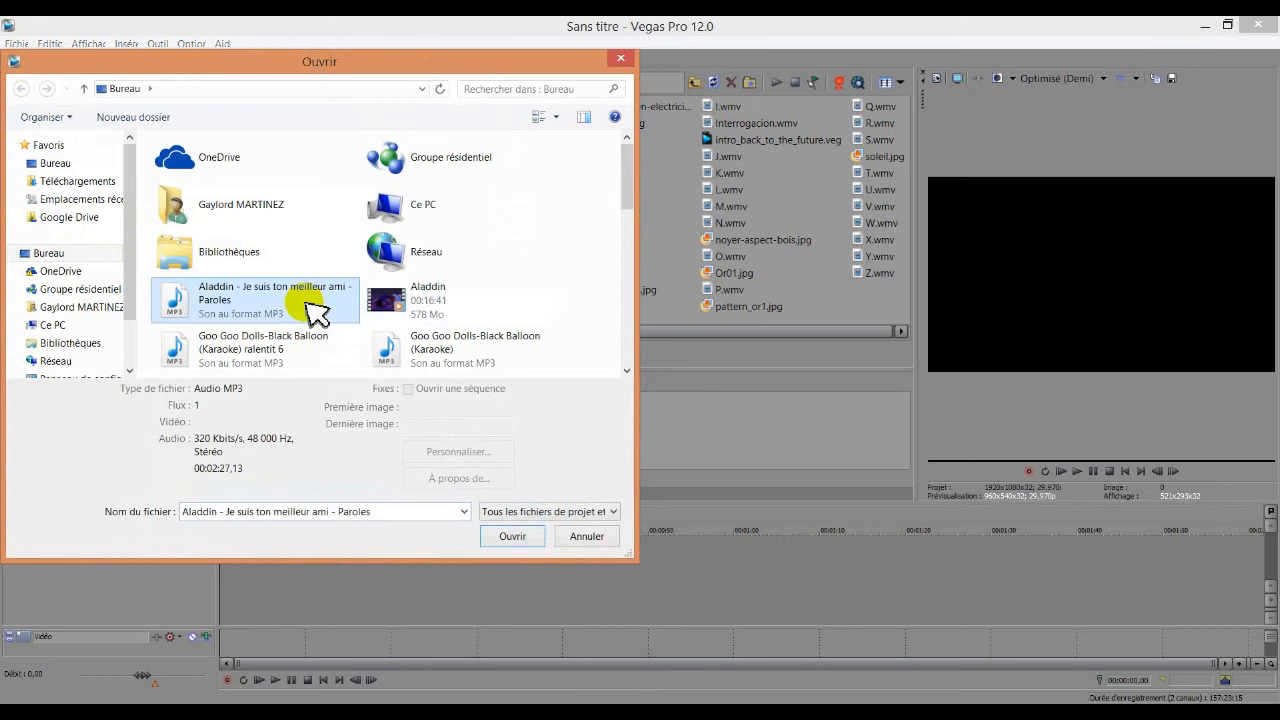
key("l")
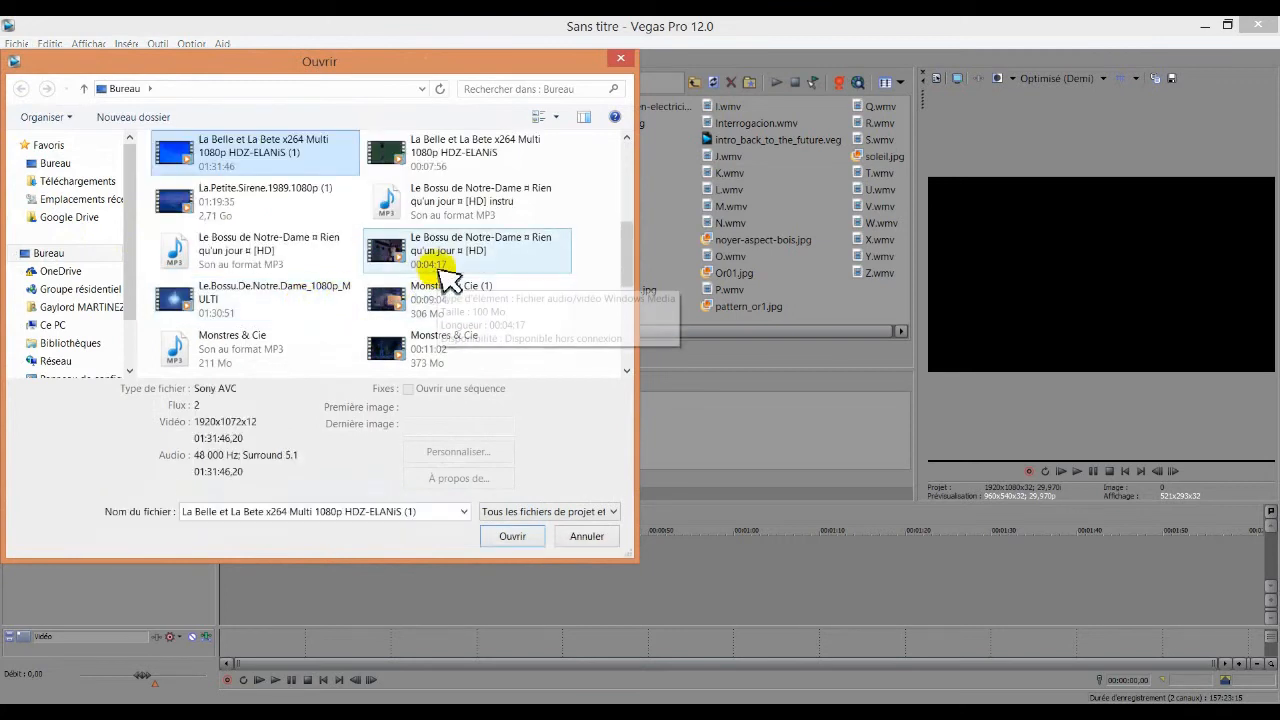
left_click(318, 213)
double_click(318, 213)
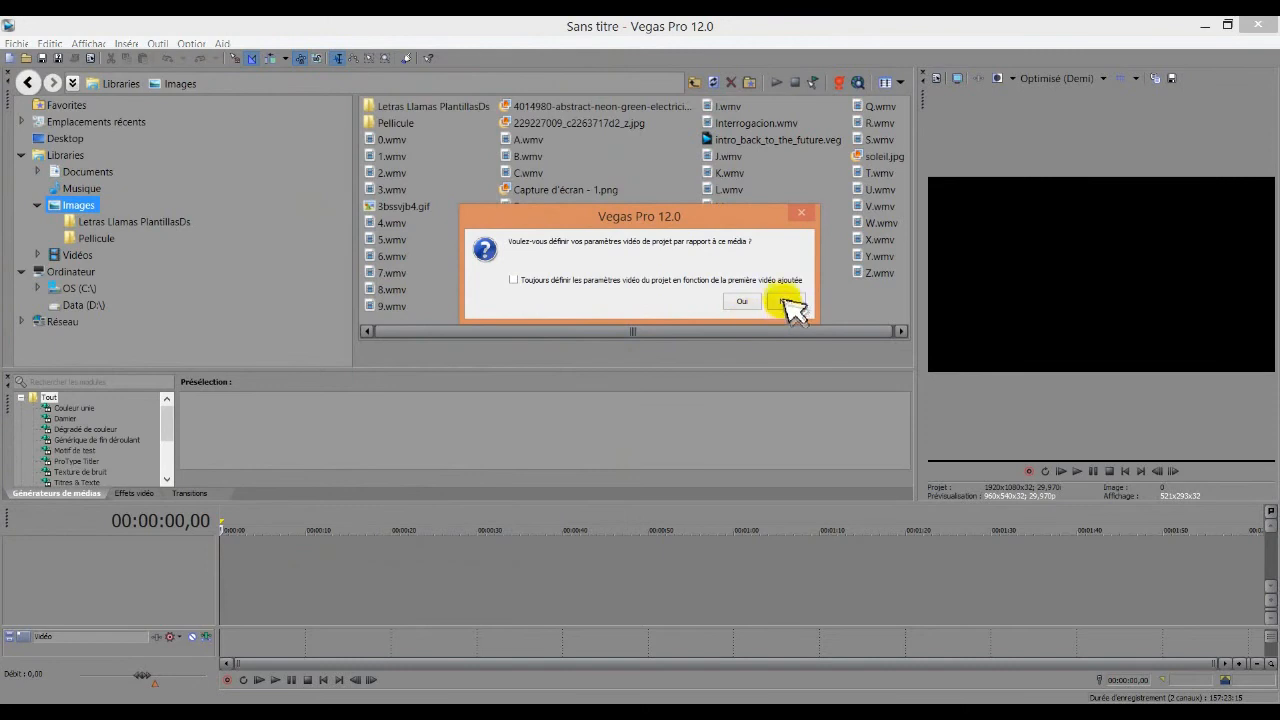
left_click(748, 302)
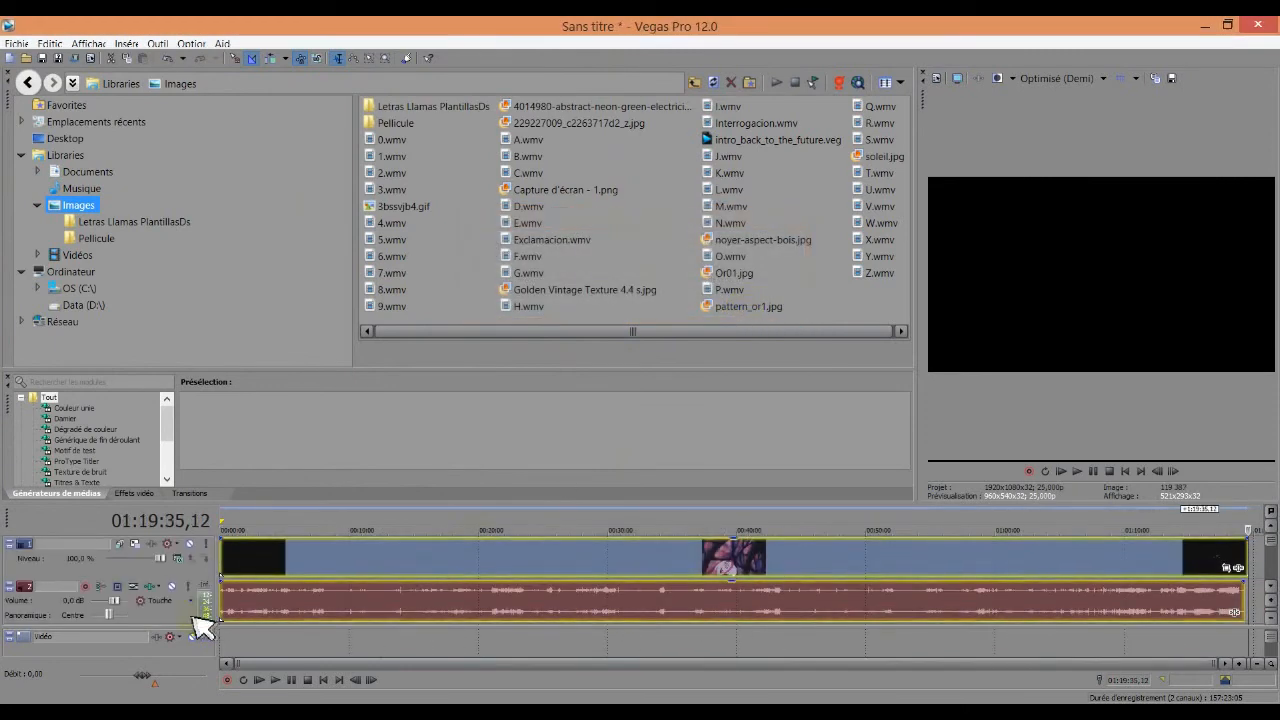
left_click(144, 573)
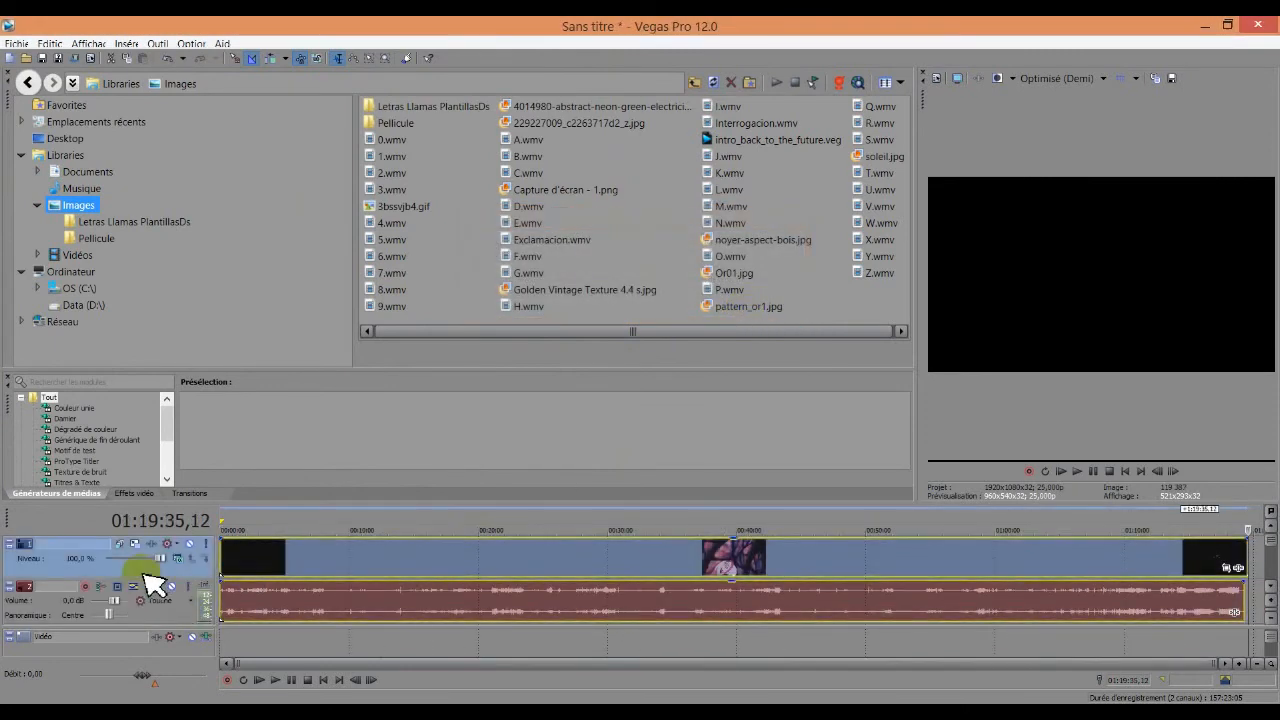
key("Delete")
key("ctrl+z")
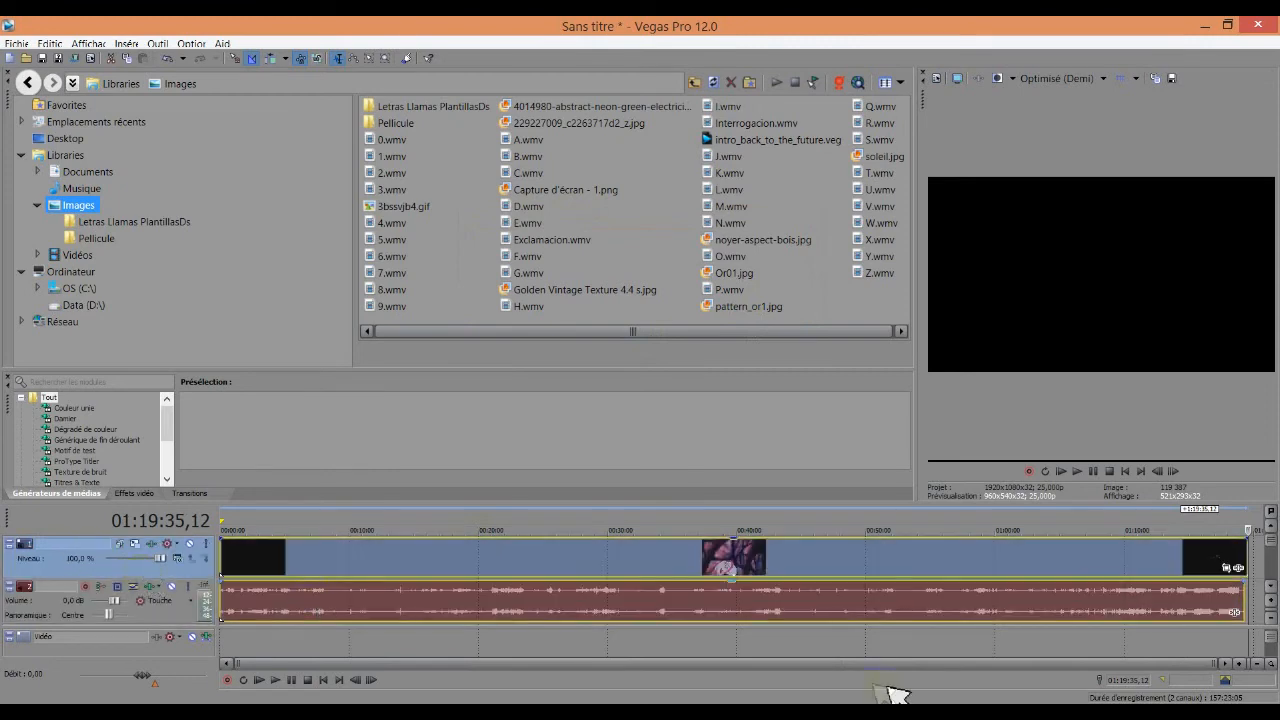
Step: Shift the film's audio event along its track until its end lines up with the end of the video event
left_click_drag(903, 664, 1199, 697)
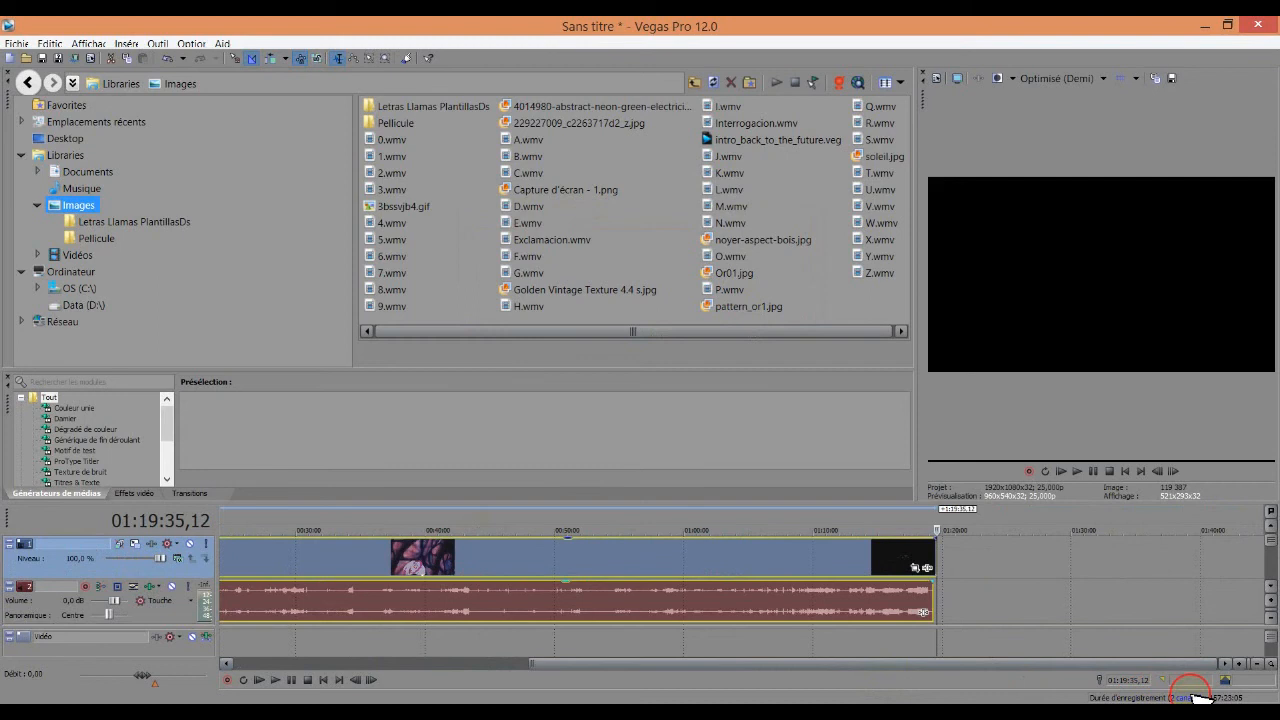
left_click(1240, 664)
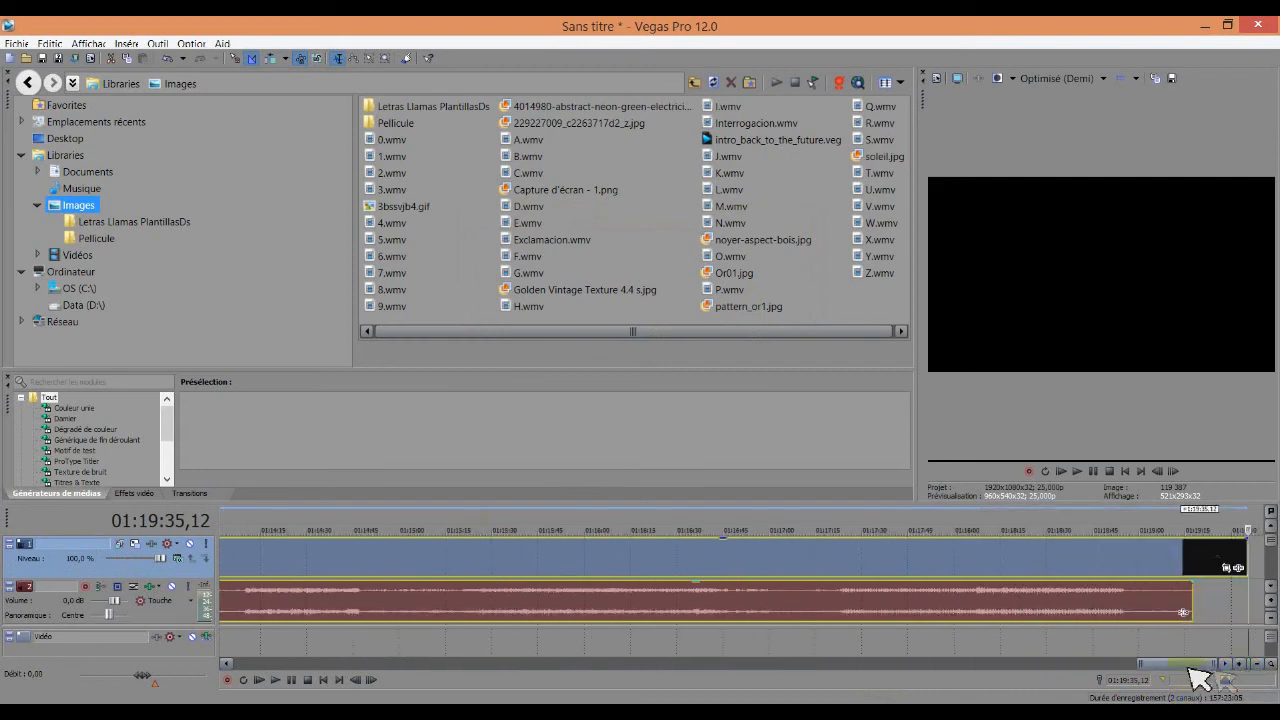
left_click(1239, 665)
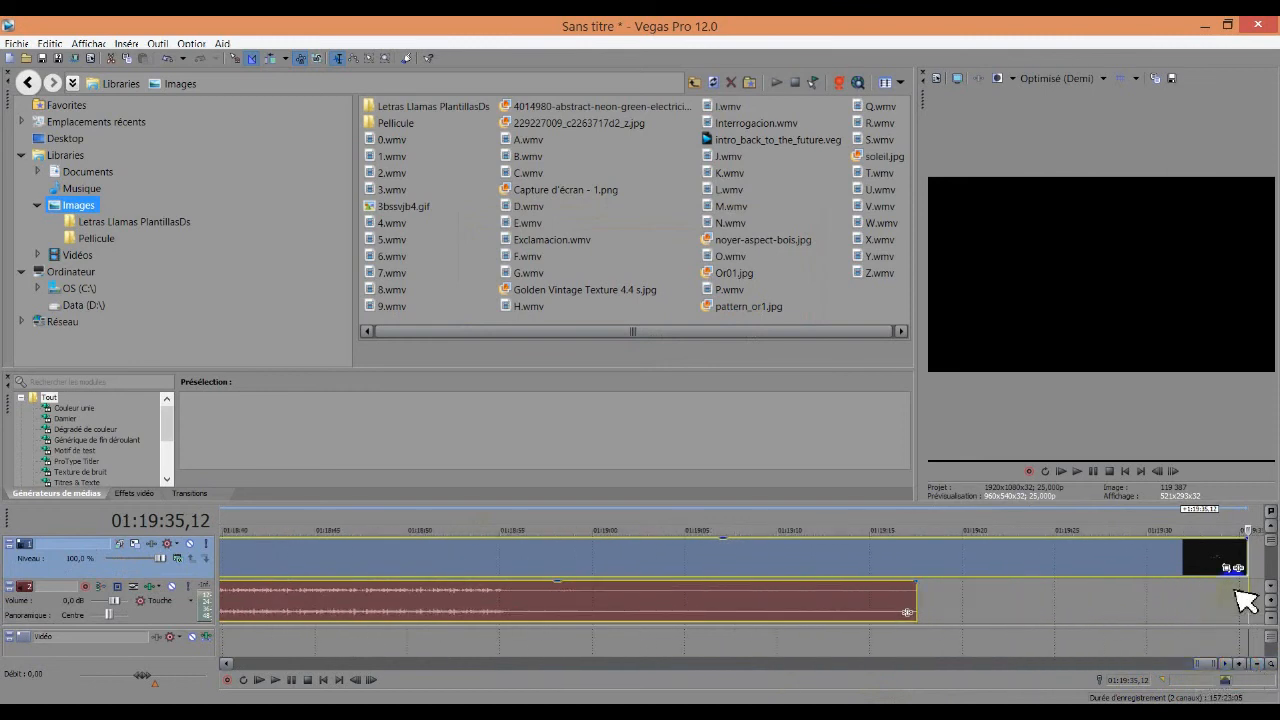
left_click_drag(1204, 664, 1204, 665)
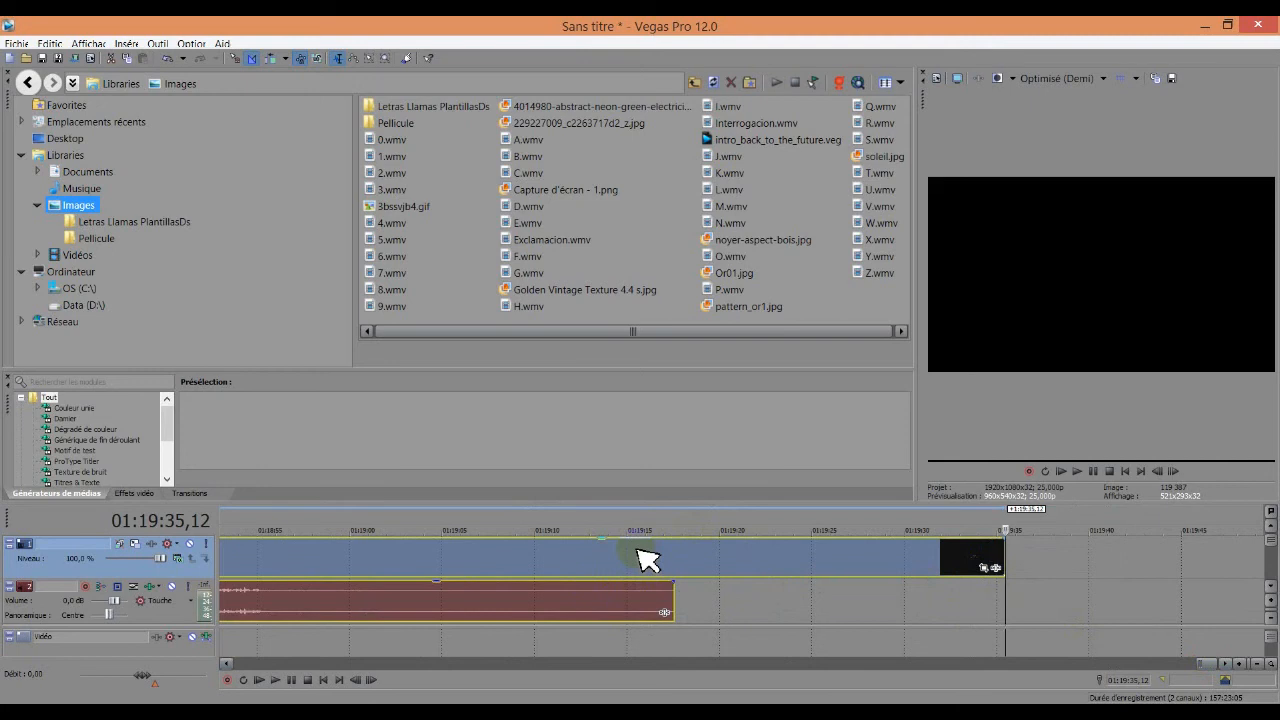
left_click(630, 551)
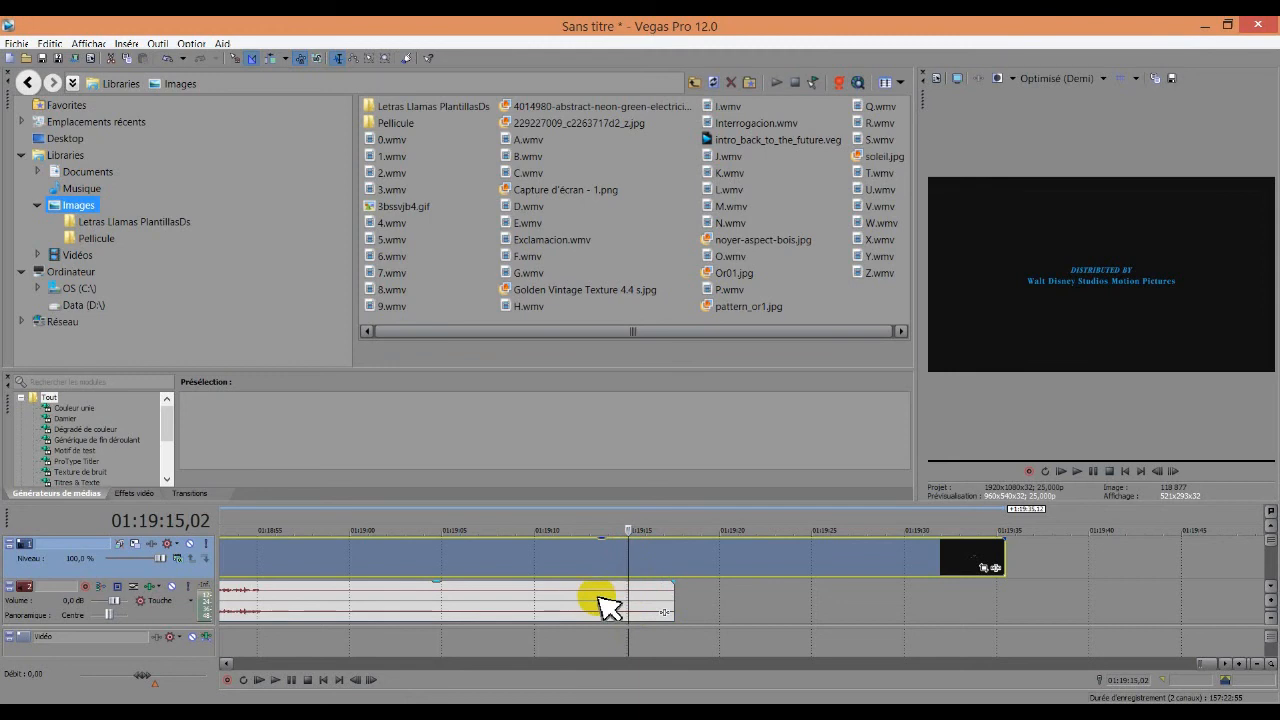
left_click_drag(608, 605, 935, 600)
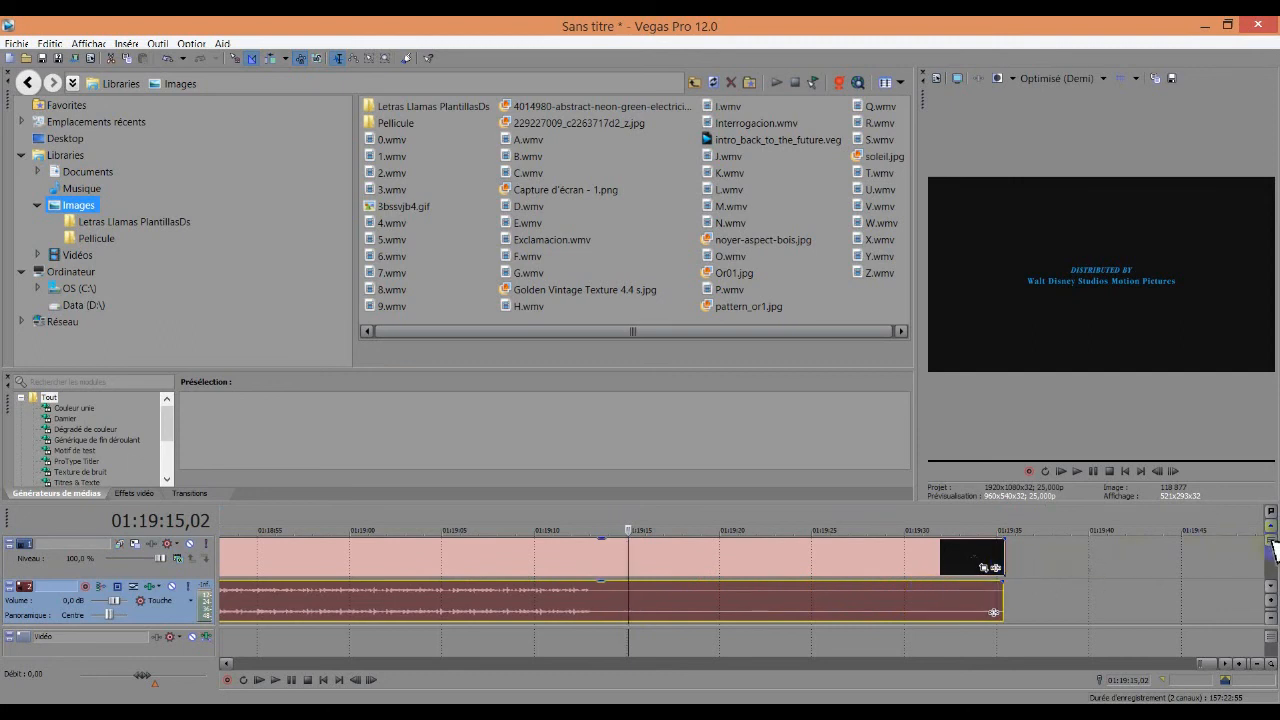
Step: Check the other audio tracks' alignment with the end of the video, placing the playback cursor near 01:19:33
left_click_drag(1271, 553, 1268, 537)
left_click_drag(958, 598, 962, 600)
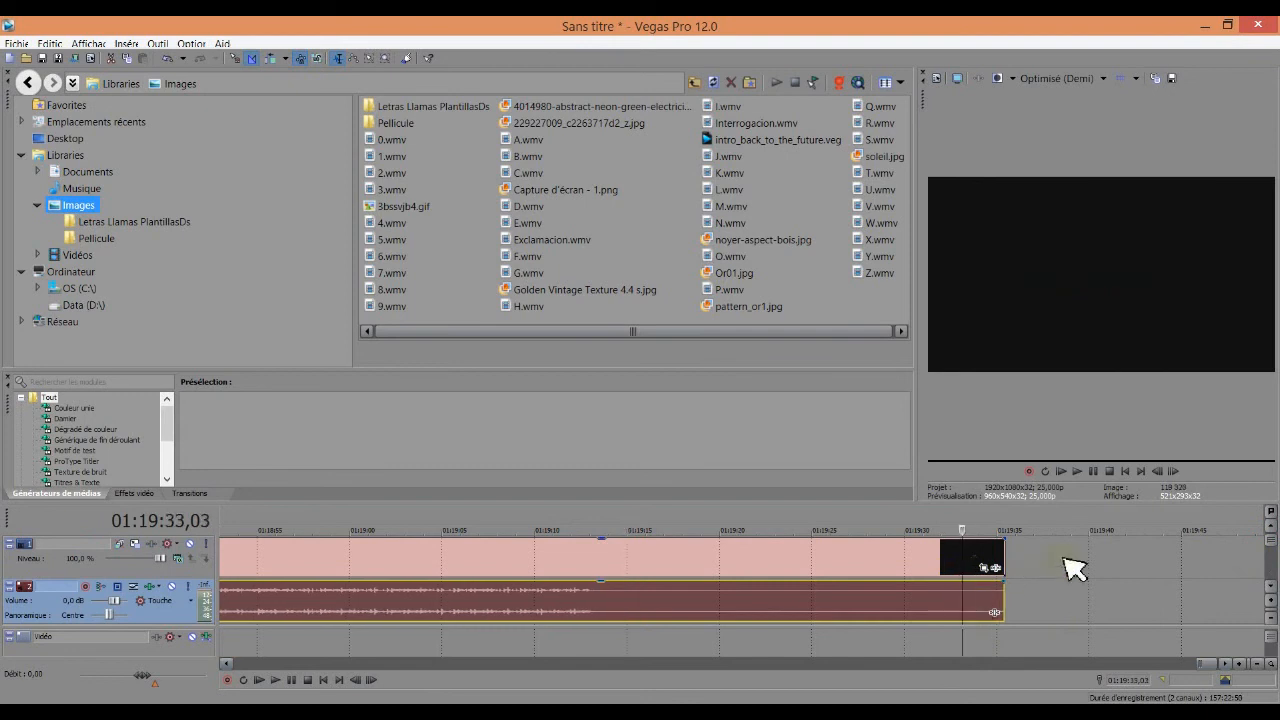
left_click(1273, 560)
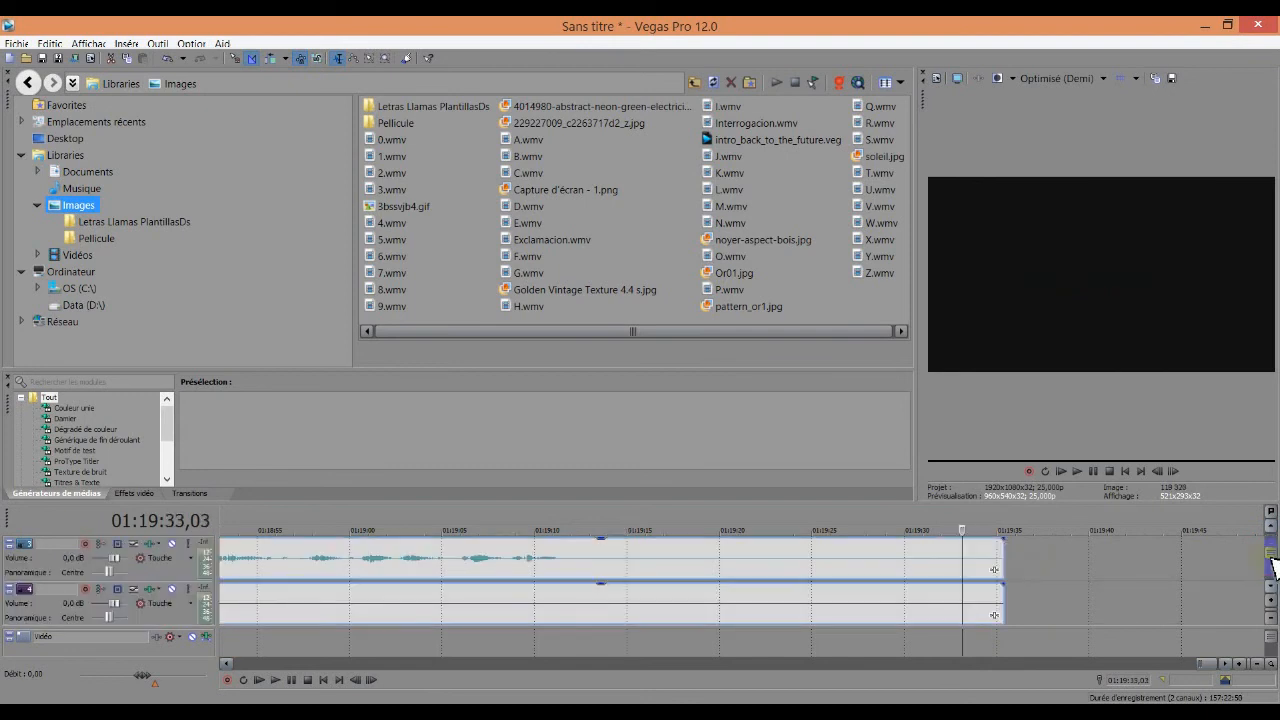
left_click(1272, 550)
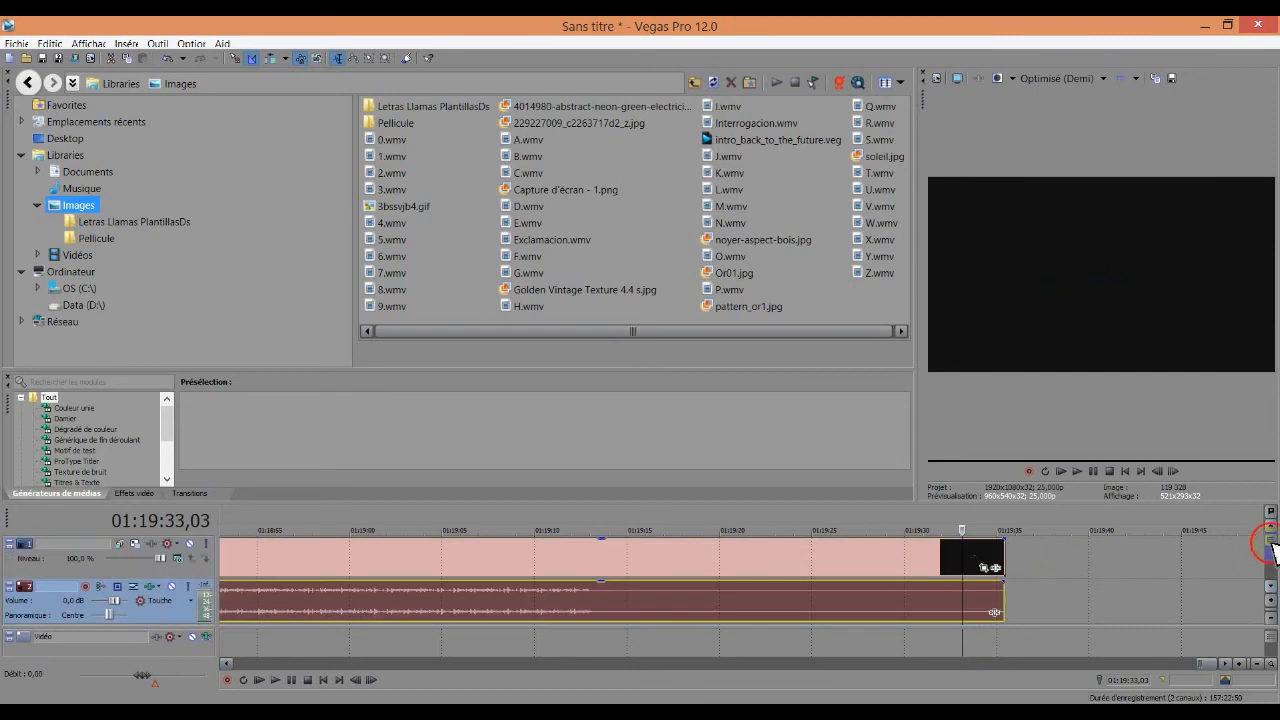
Step: Enlarge the video preview and play the film from about 00:37:19 to check the audio against the picture
left_click(272, 663)
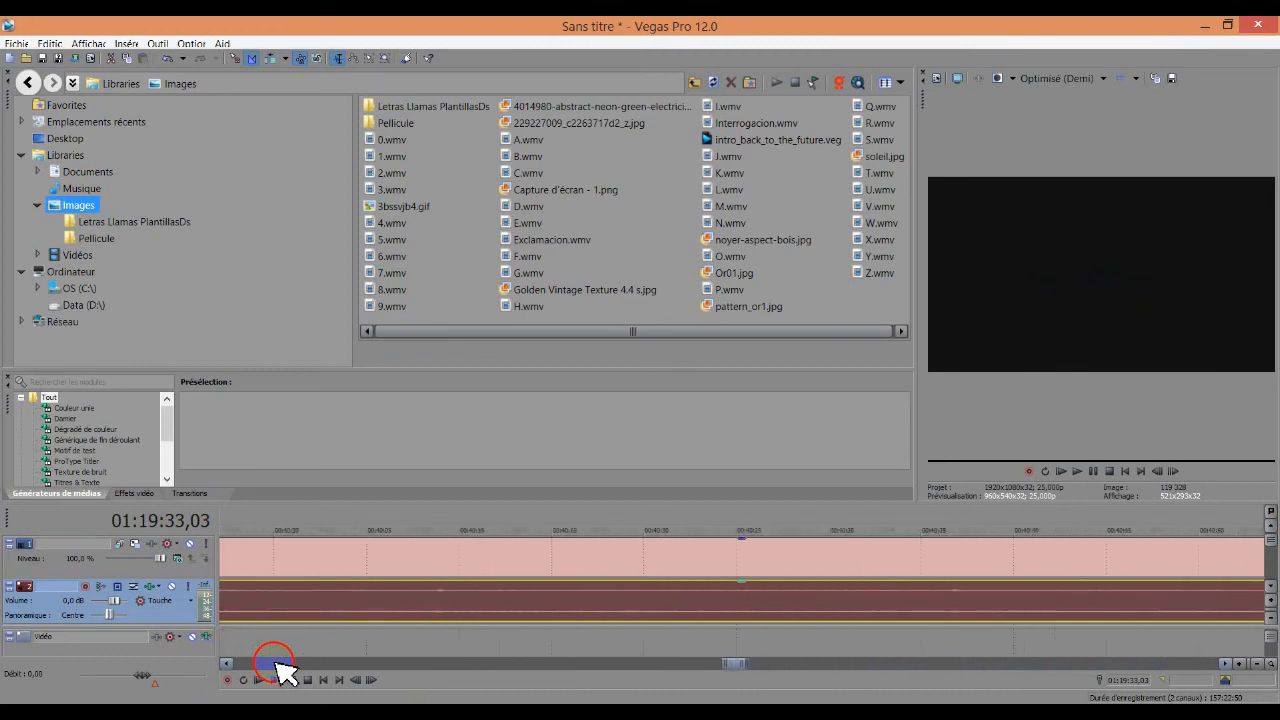
left_click(603, 521)
left_click(1157, 294)
key("space")
left_click_drag(916, 352, 606, 390)
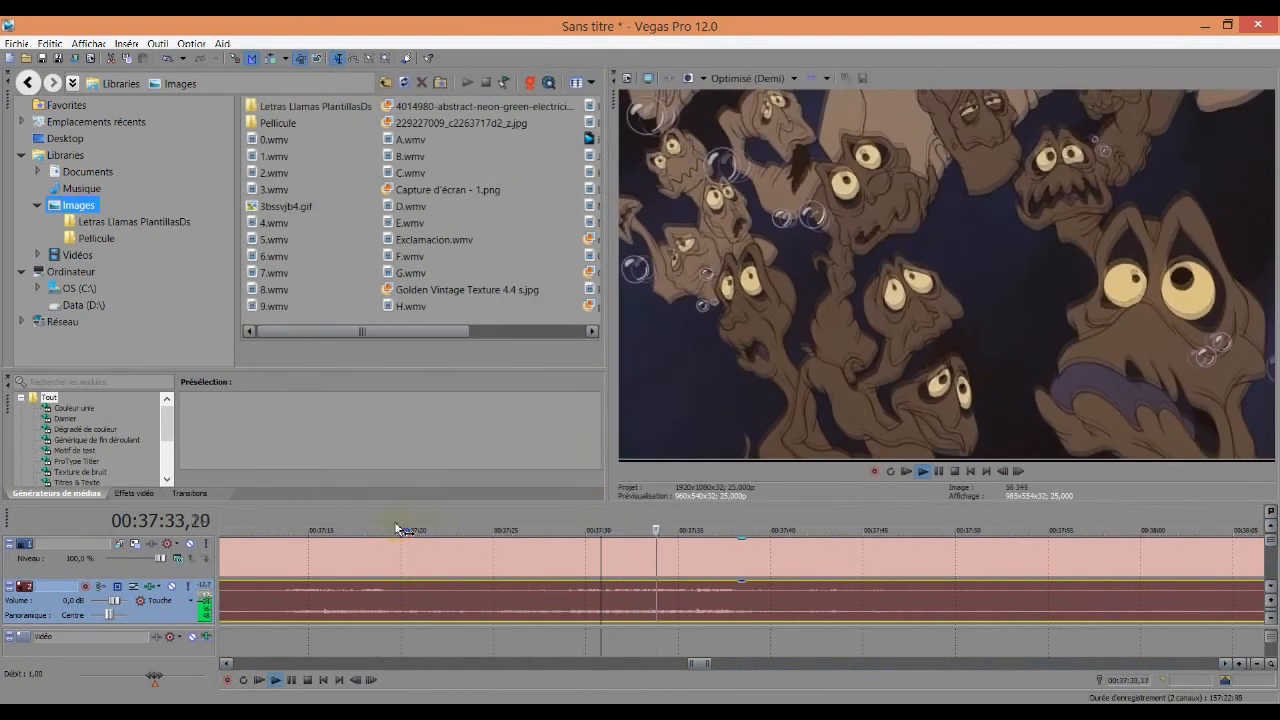
left_click(396, 530)
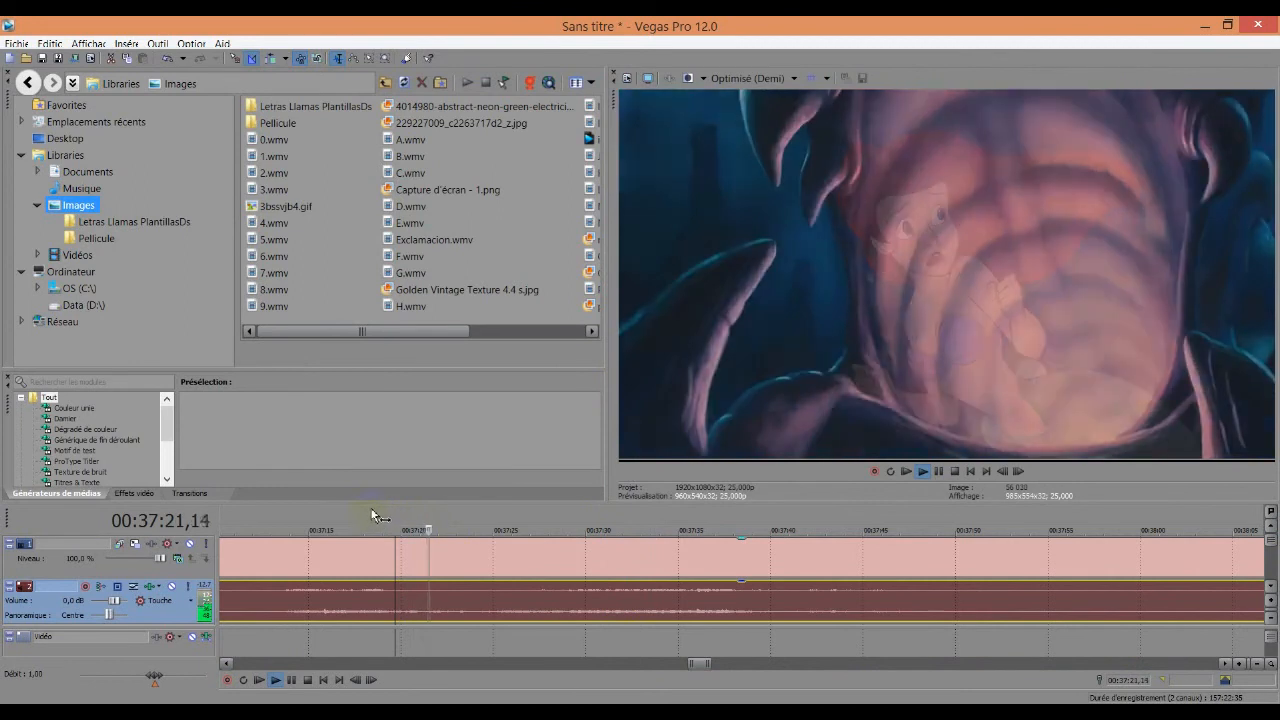
Step: Close Vegas Pro without saving the untitled project
right_click(839, 297)
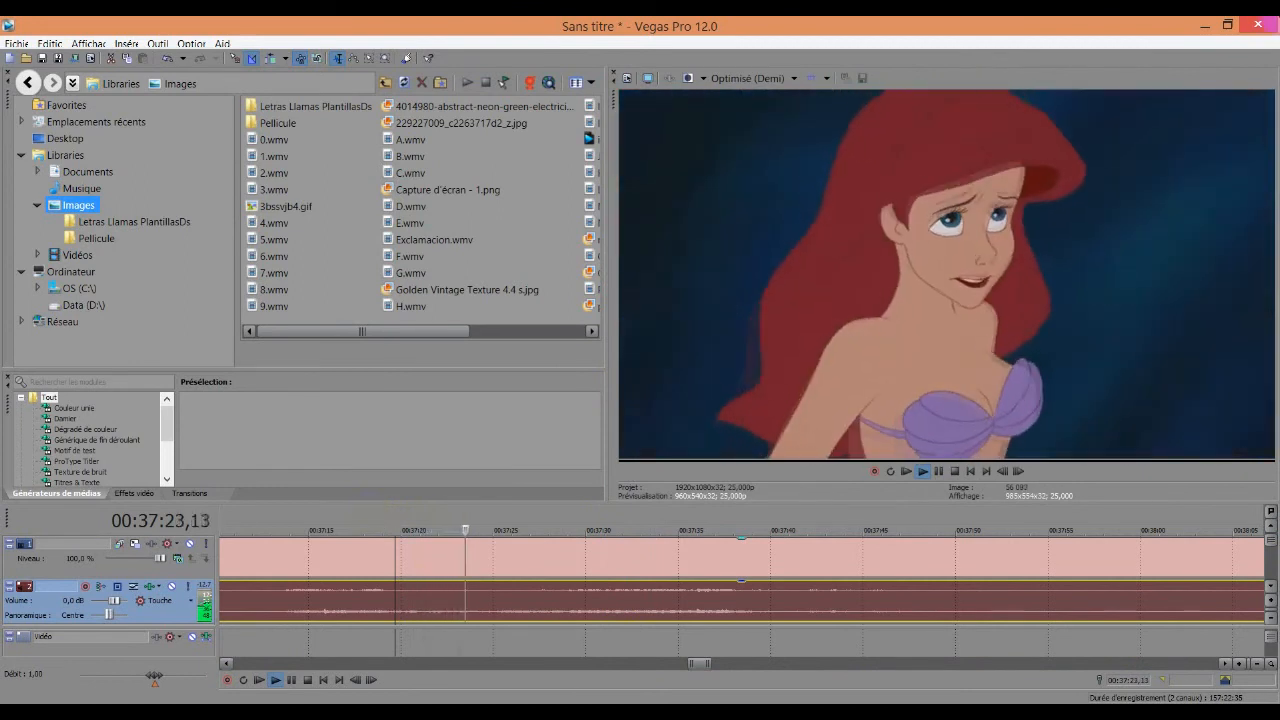
left_click(1257, 24)
left_click(691, 314)
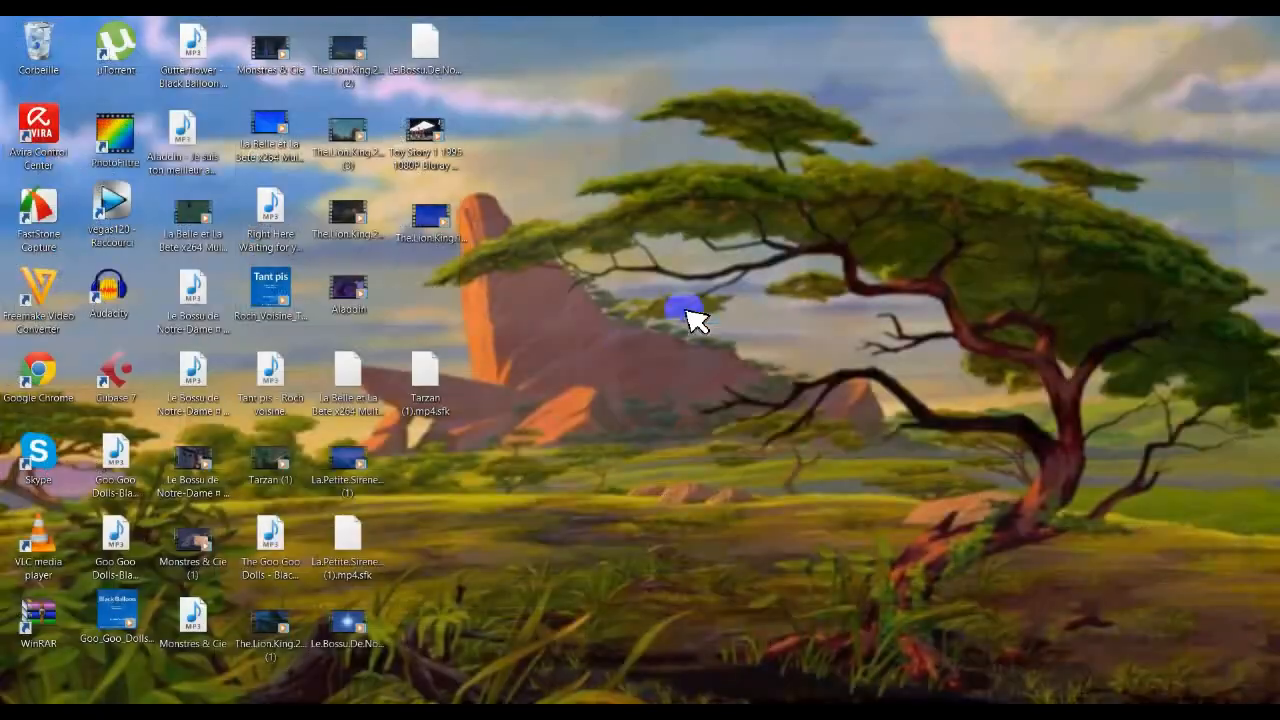